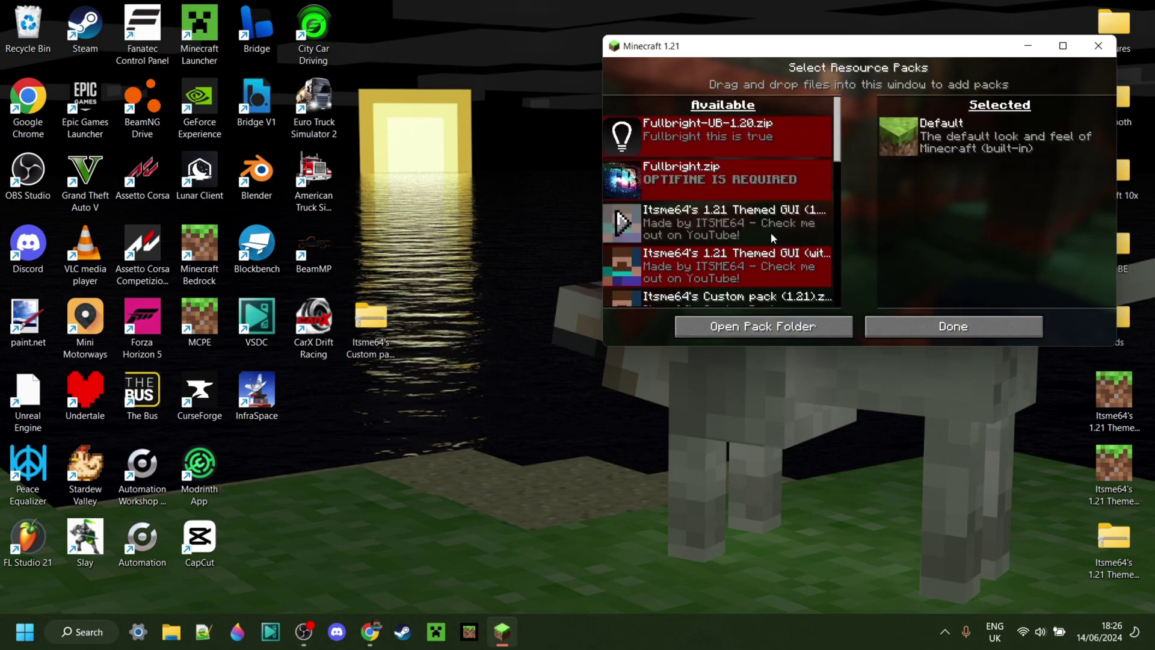
Scroll down the Available resource packs list in Minecraft.
scroll(773, 222, "down", 2)
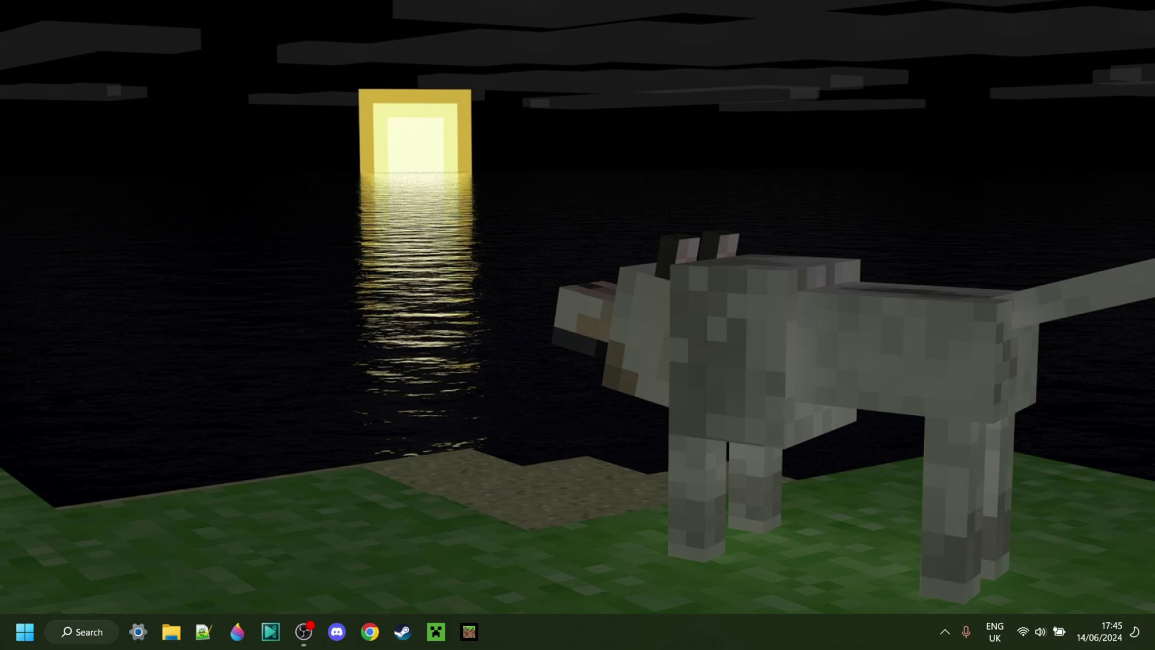
Run appdata from the Win+R Run dialog to open the AppData folder.
key("super+r")
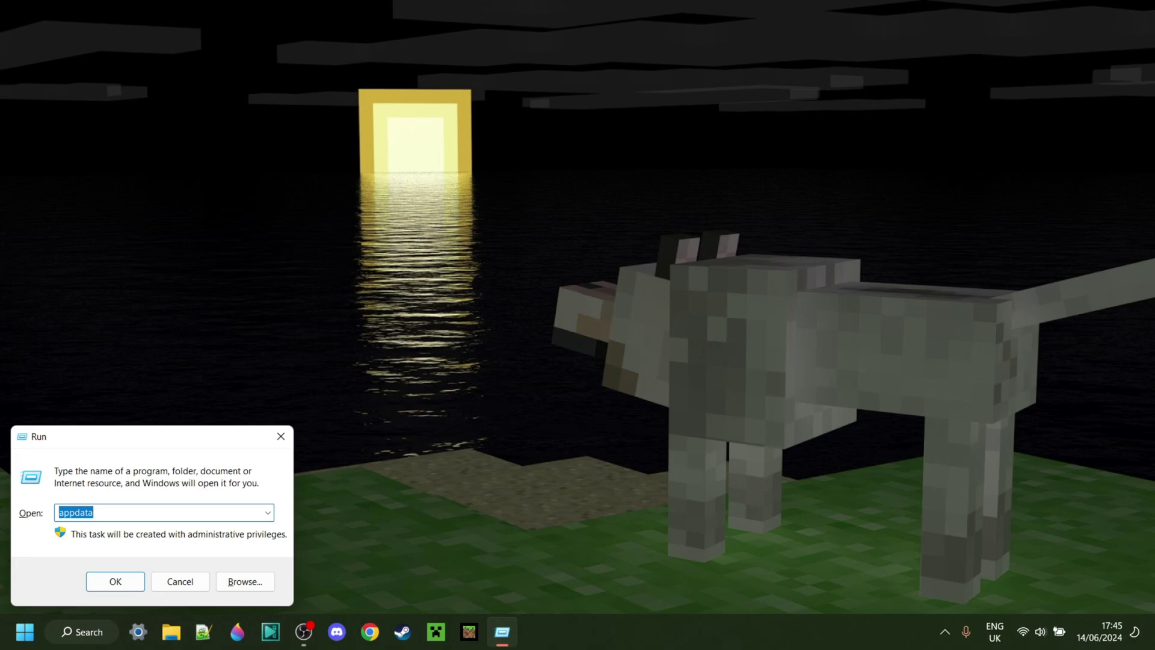
type("app")
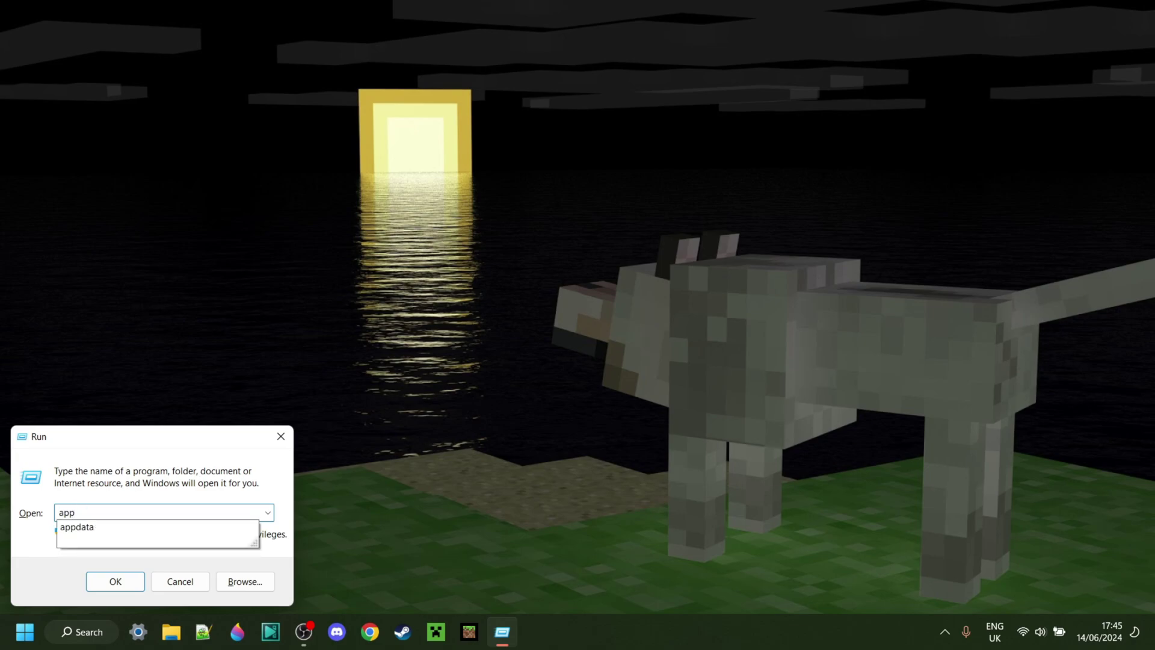
type("data")
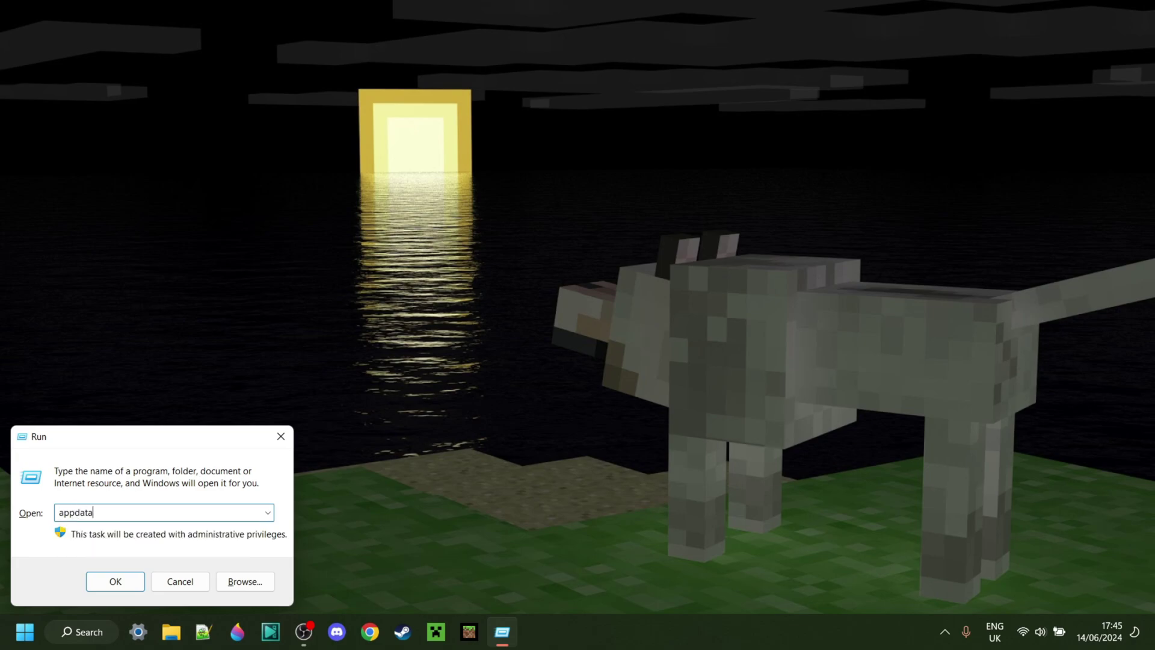
key("Return")
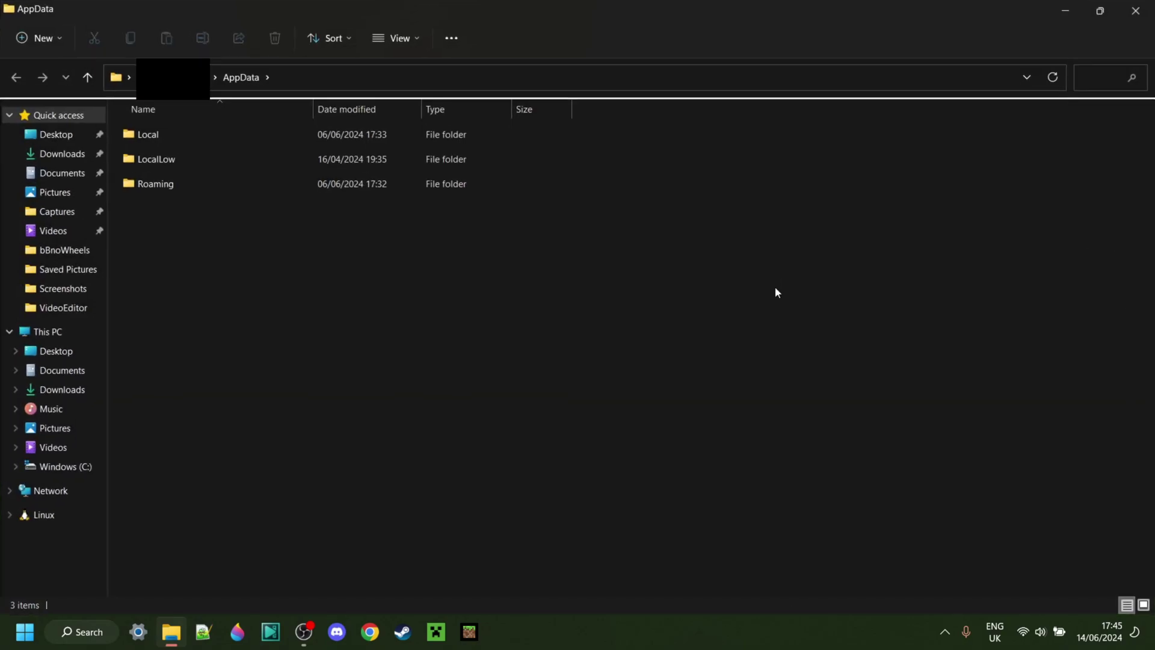
Go into Roaming, then .minecraft, then versions, then the 1.21 version folder.
double_click(172, 183)
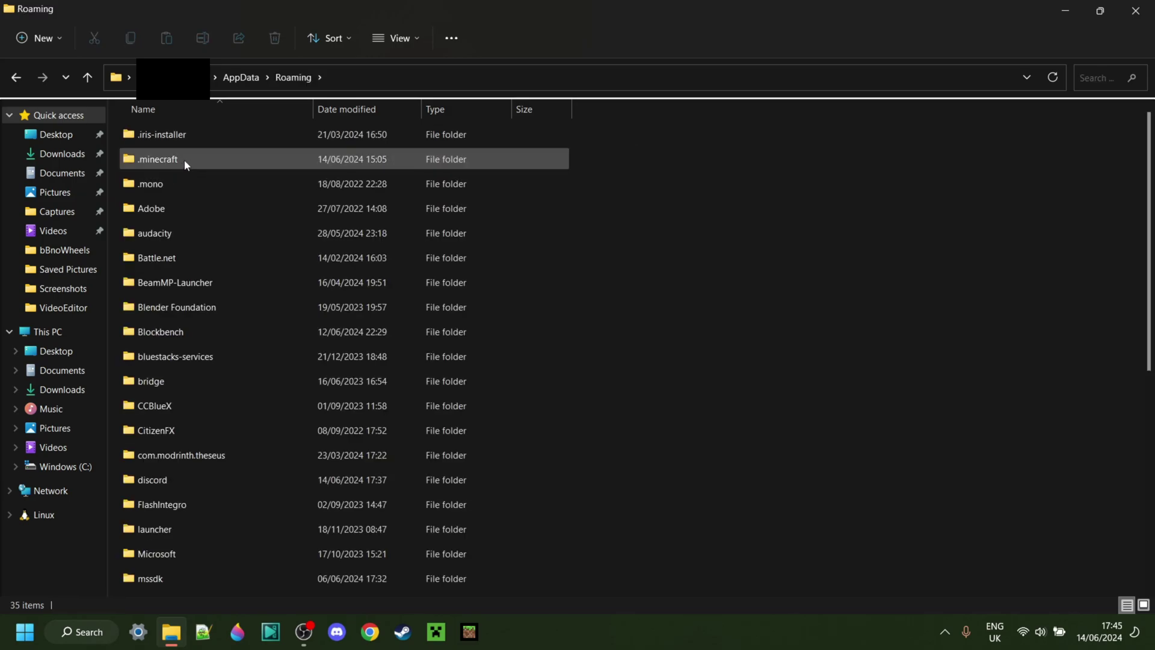
double_click(189, 160)
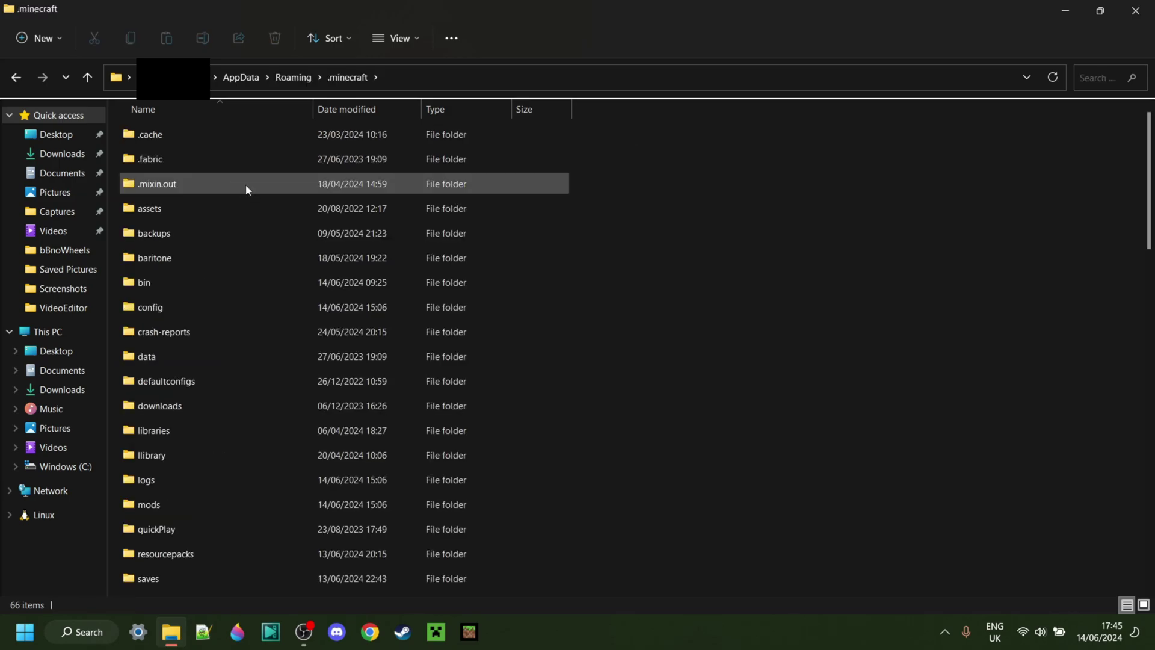
scroll(280, 232, "down", 5)
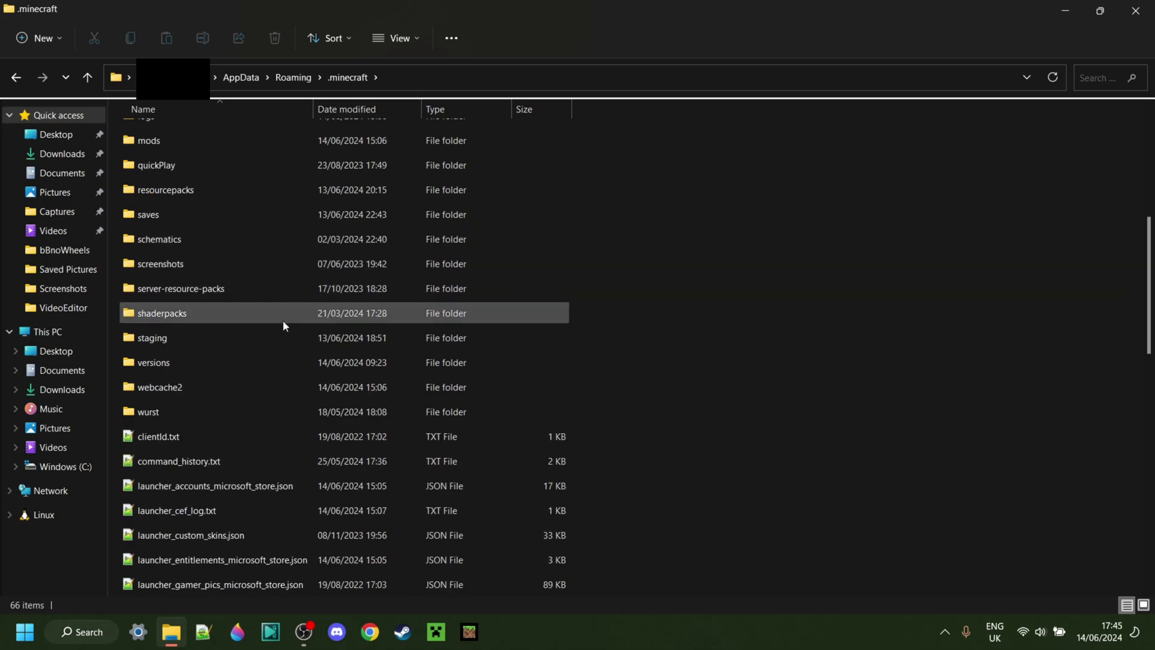
double_click(215, 366)
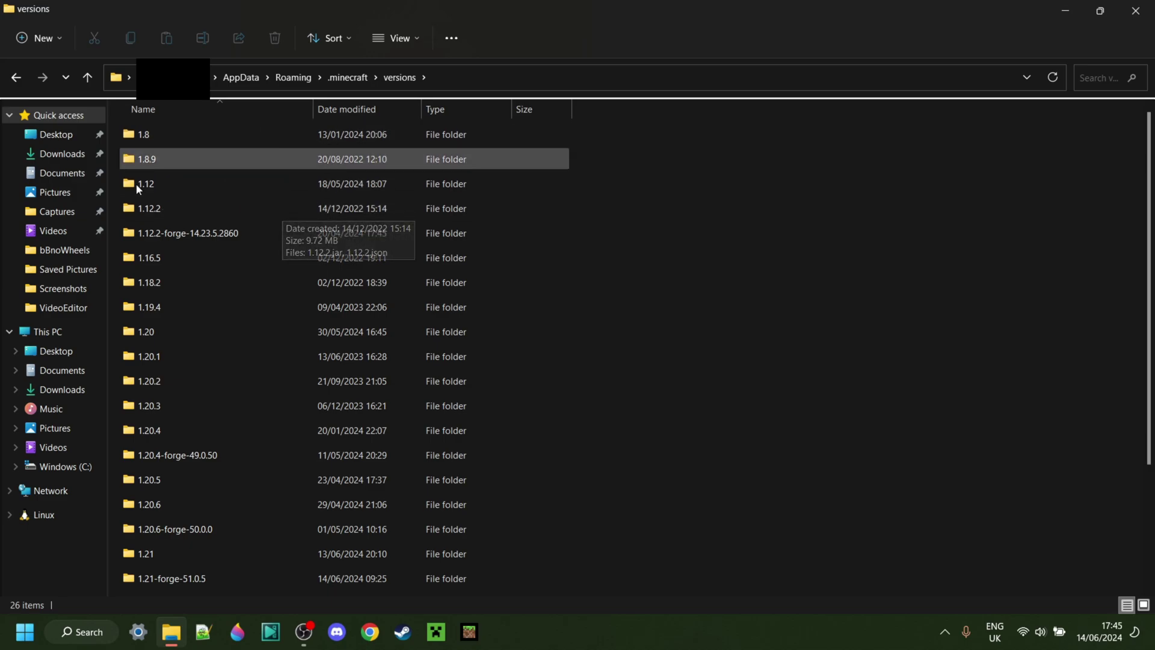
scroll(348, 241, "down", 3)
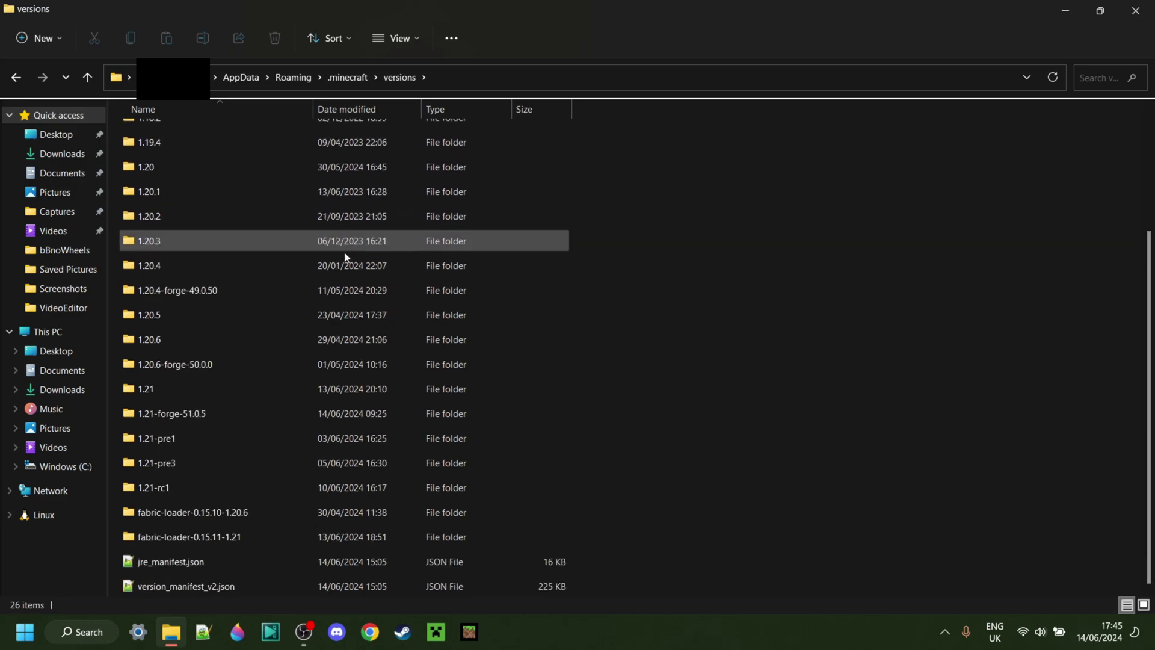
double_click(195, 393)
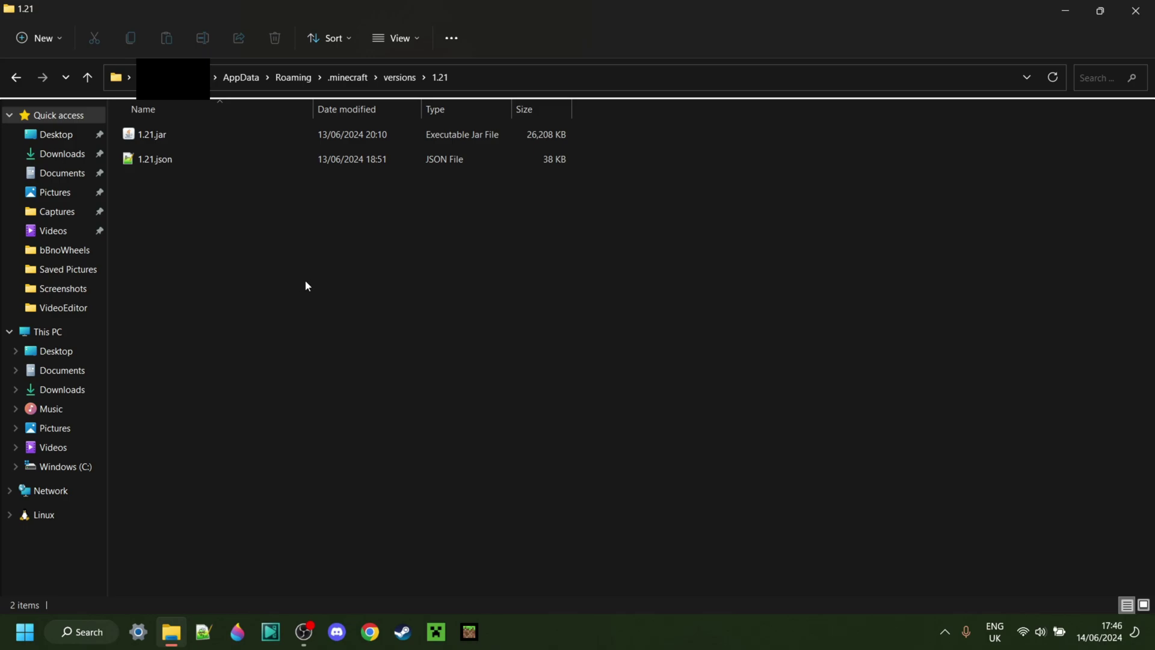
Turn on File name extensions in the folder's View options.
left_click(412, 42)
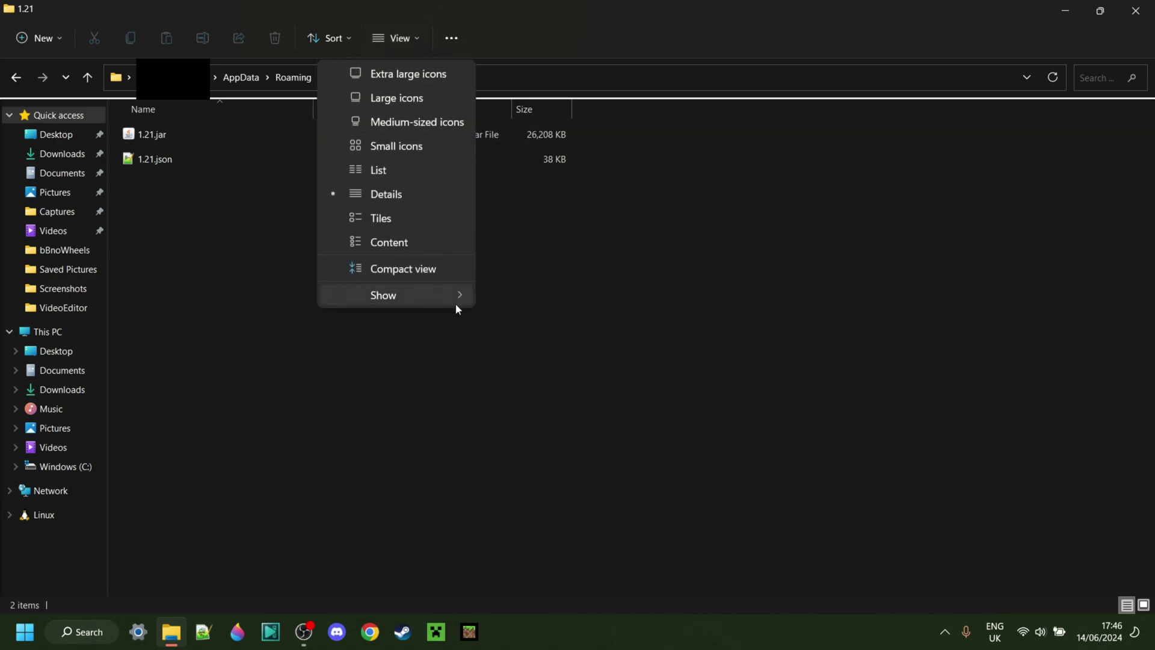
mouse_move(447, 301)
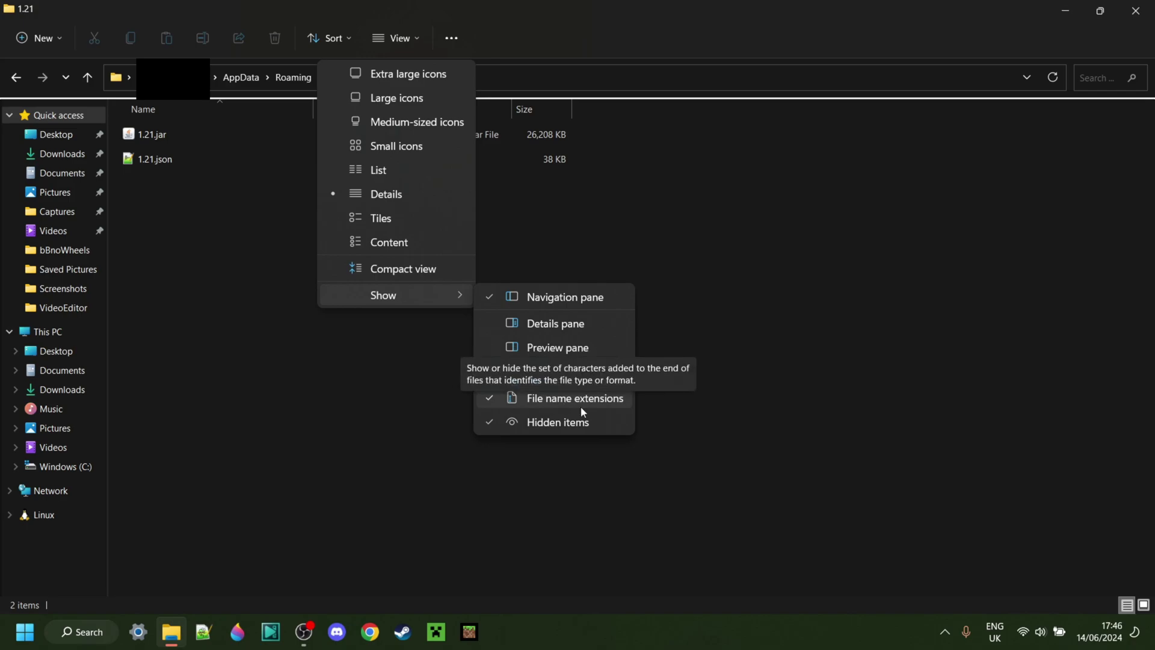
left_click(709, 394)
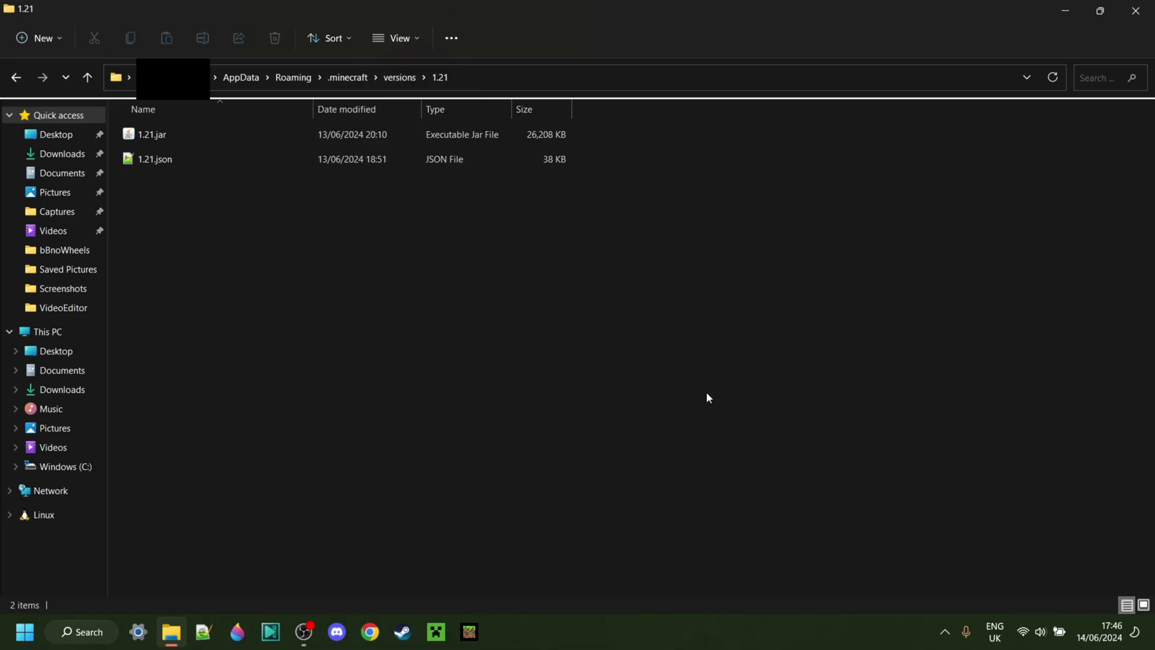
Copy 1.21.jar and switch to the desktop with Win+D.
right_click(157, 140)
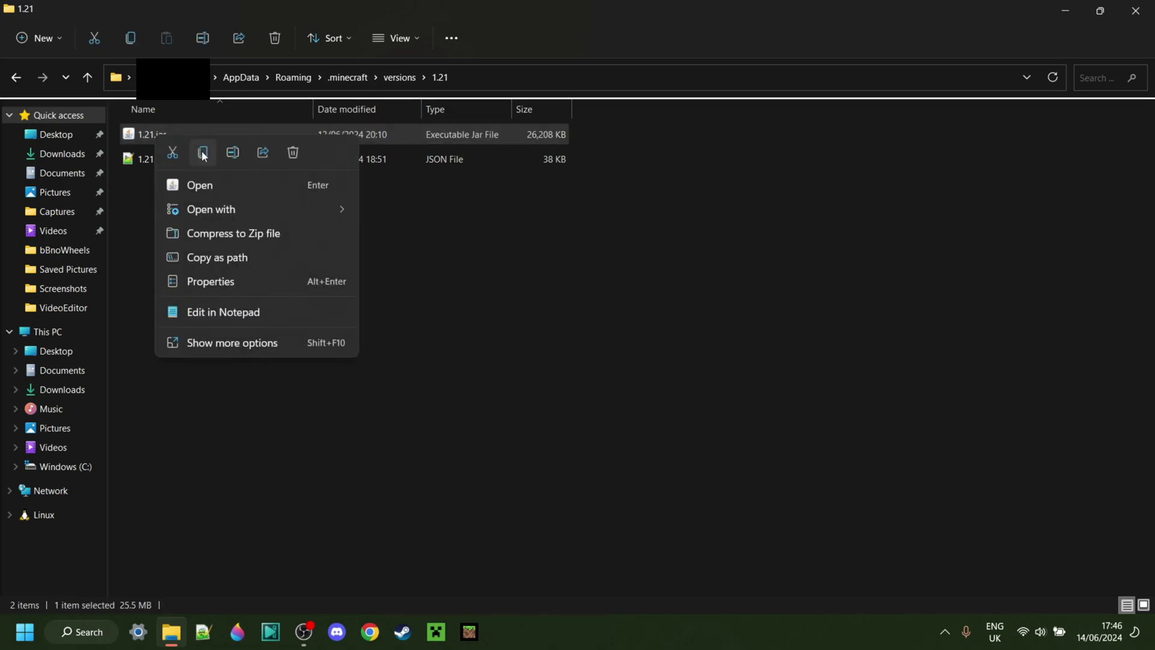
left_click(203, 154)
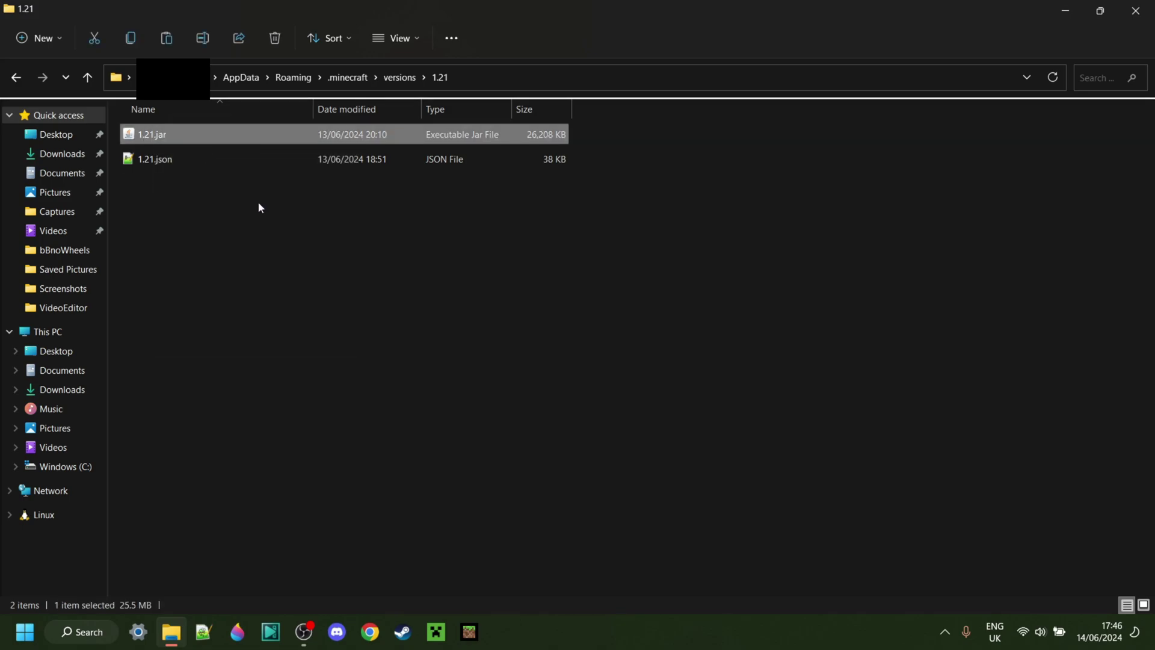
key("super+d")
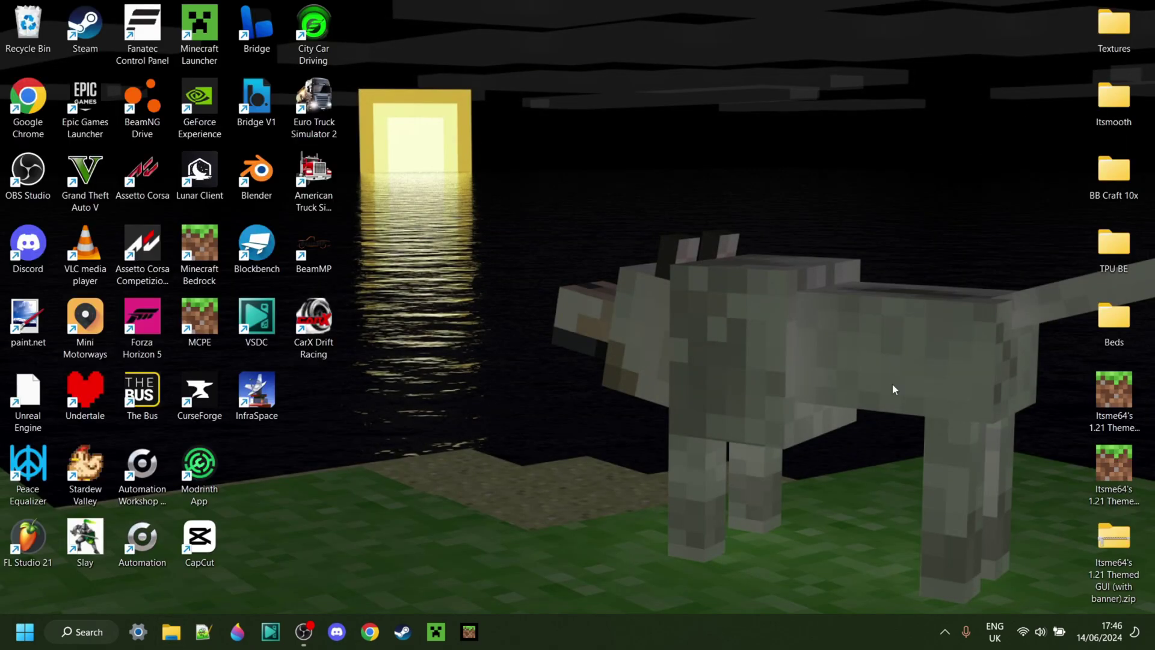
Paste 1.21.jar onto the desktop centre and rename it to 1.21.zip, accepting the extension change.
key("ctrl+v")
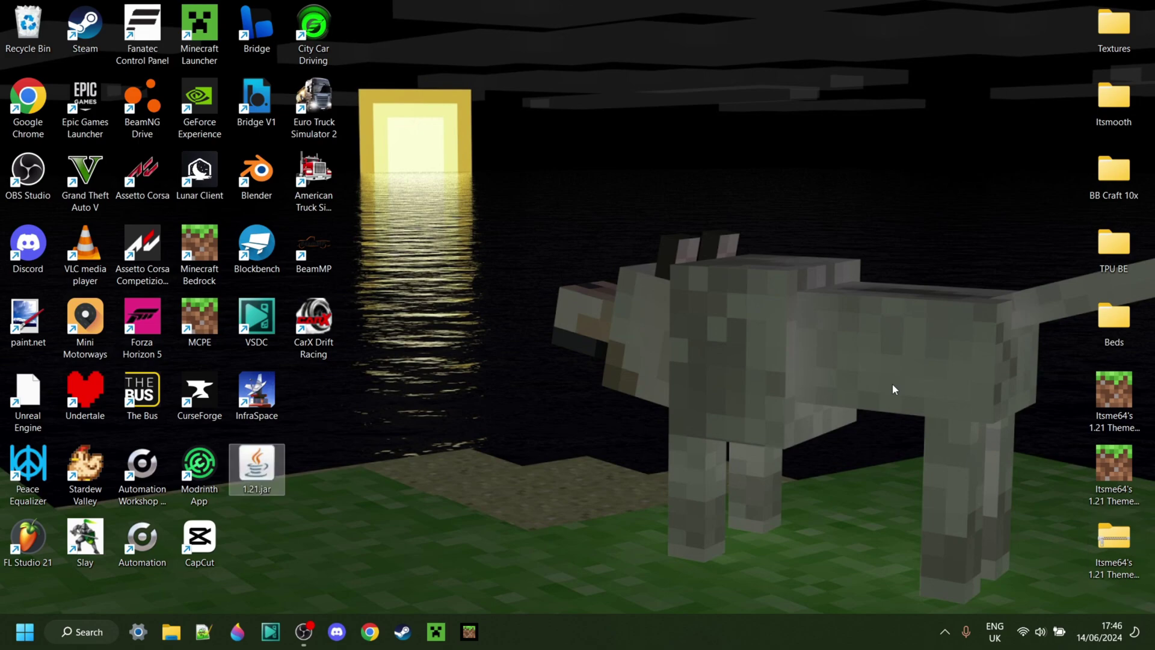
left_click_drag(252, 463, 635, 315)
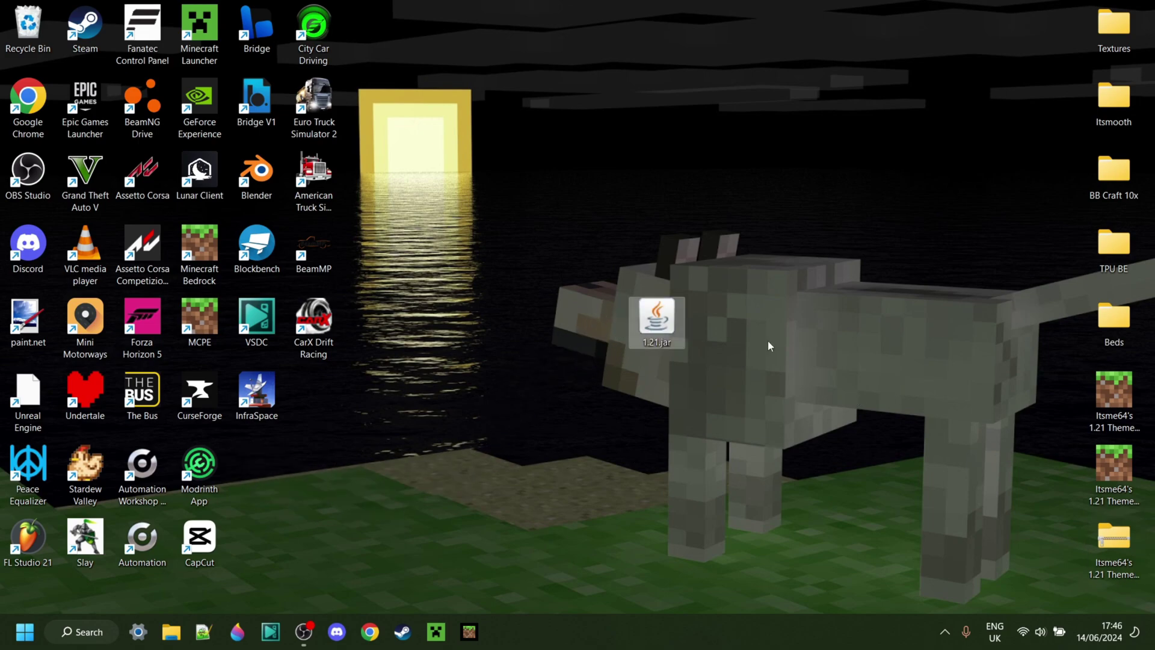
right_click(659, 316)
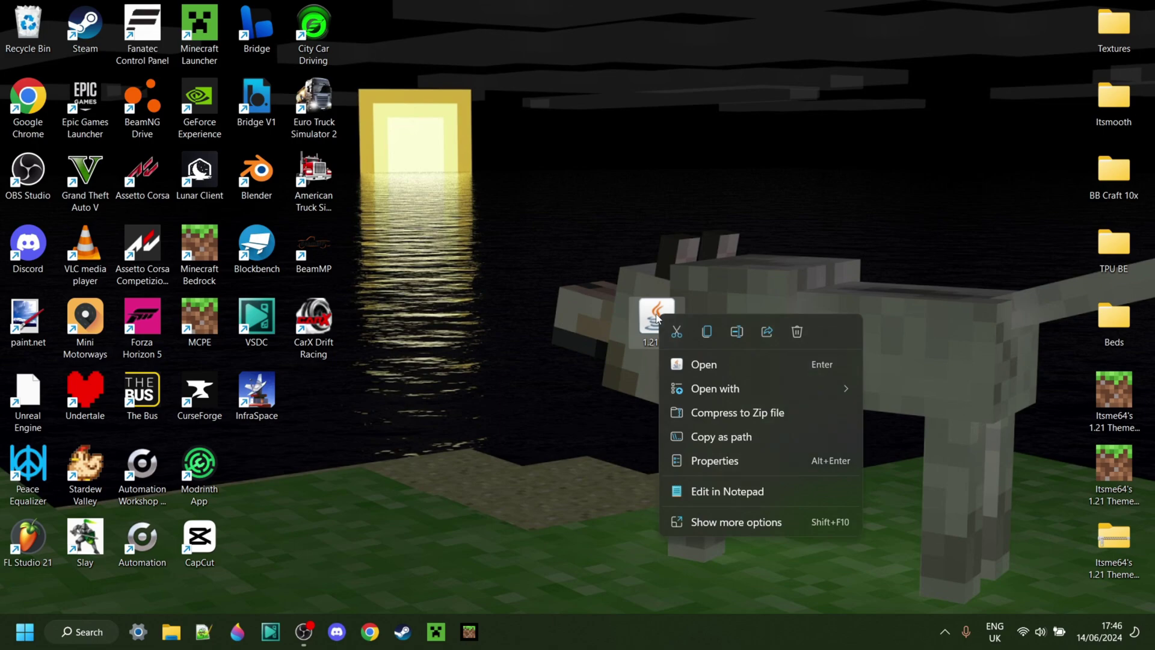
left_click(738, 332)
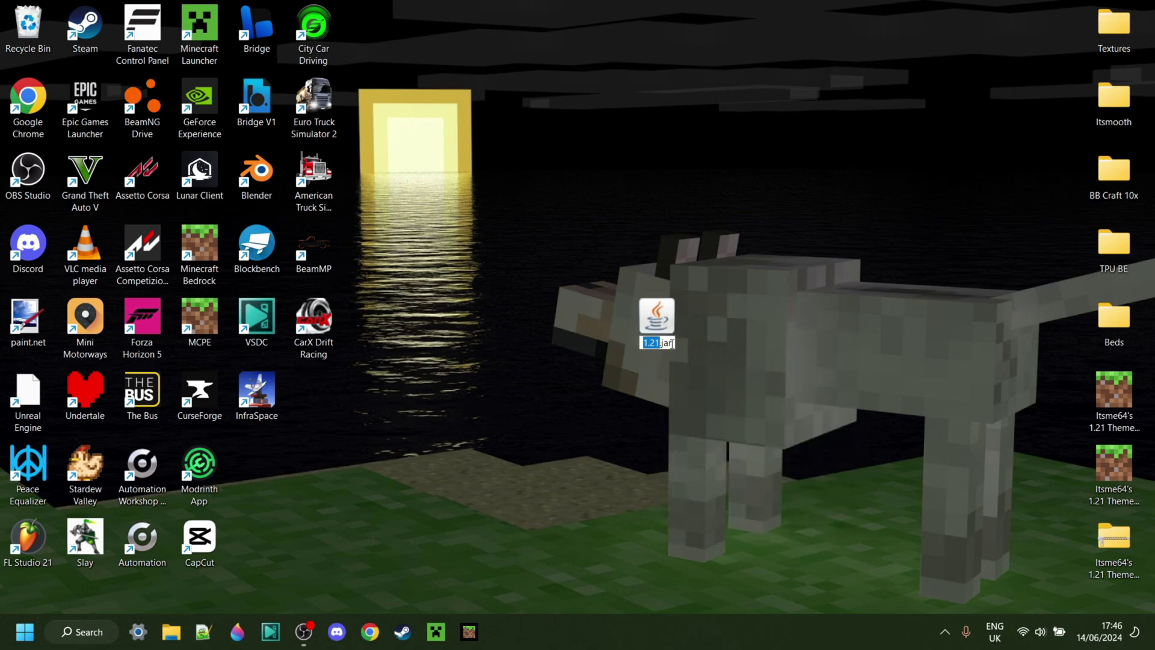
key("End")
key("BackSpace")
key("BackSpace")
key("BackSpace")
type("zip")
key("Return")
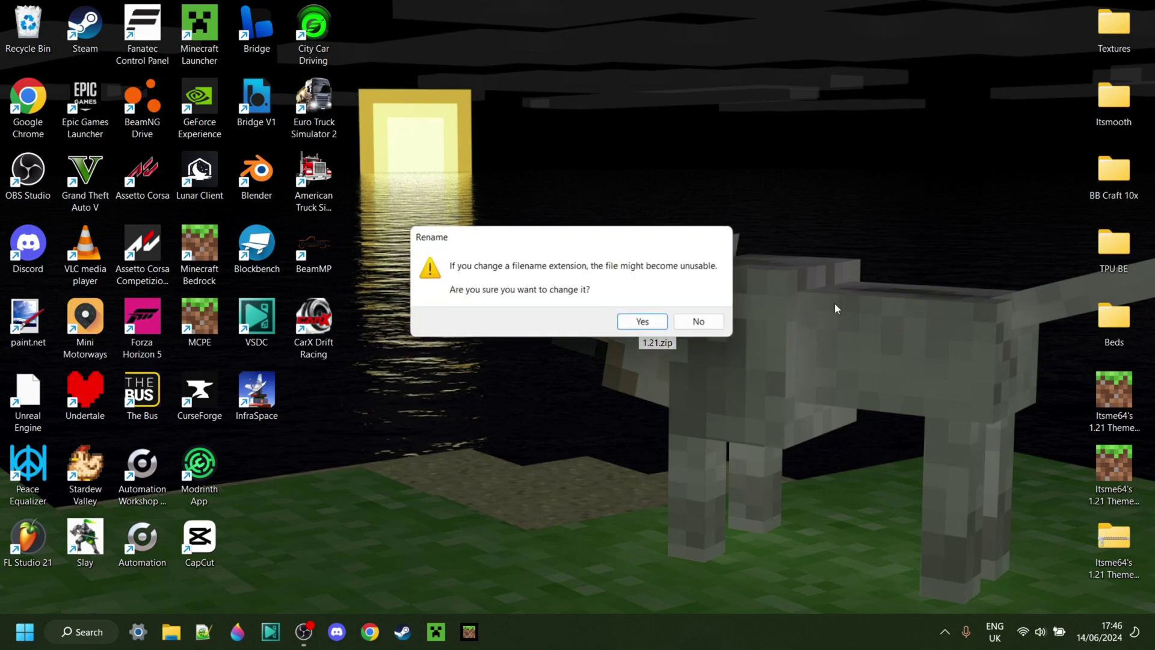
left_click(652, 326)
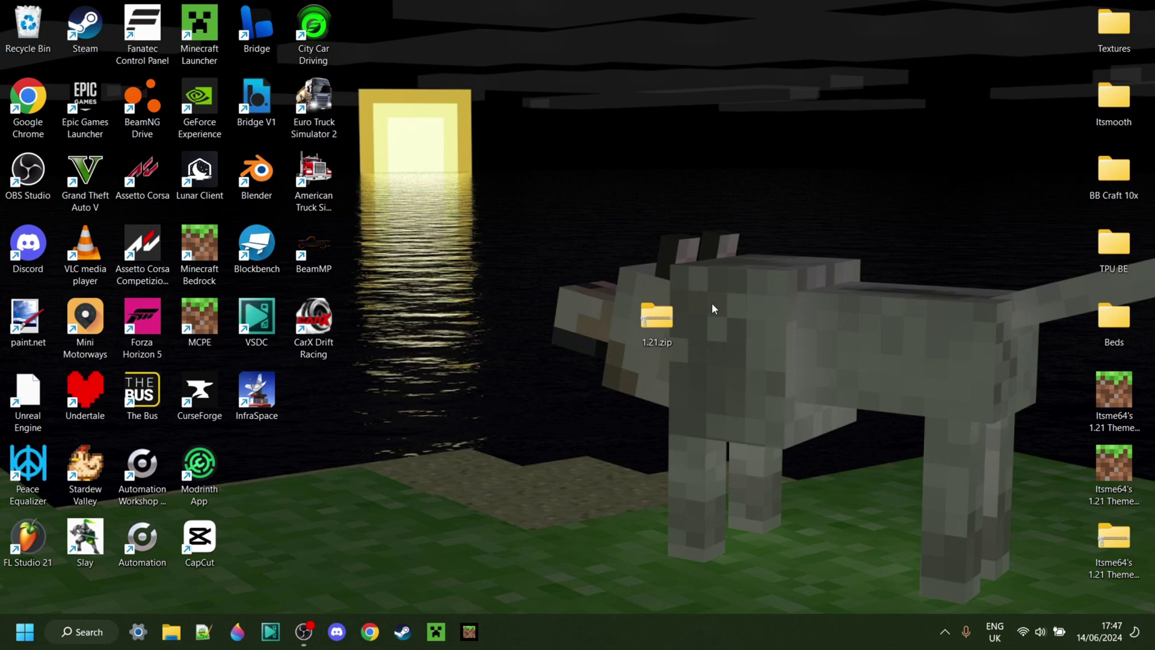
Extract All of 1.21.zip into a 1.21 folder on the desktop.
right_click(655, 323)
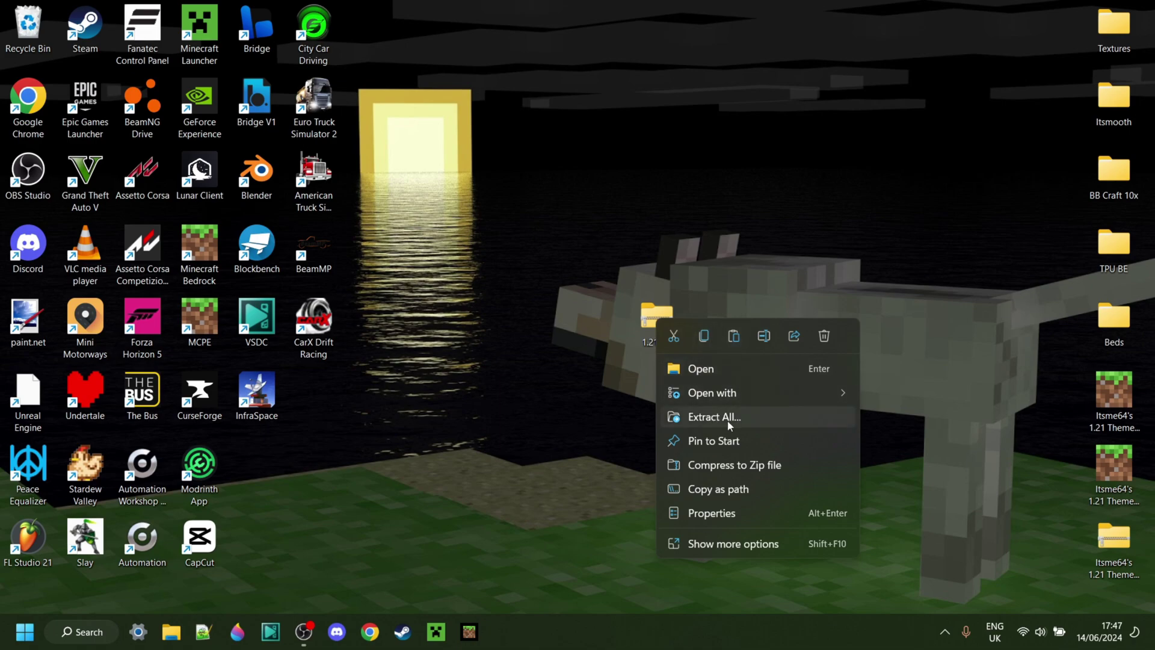
left_click(728, 419)
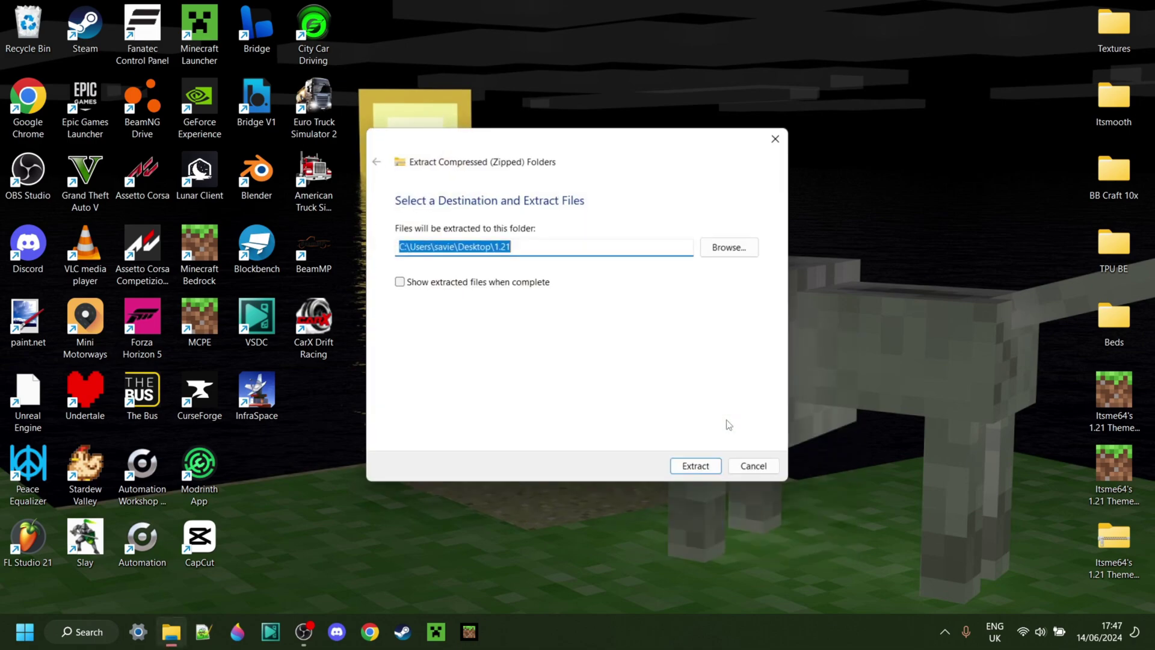
left_click(697, 469)
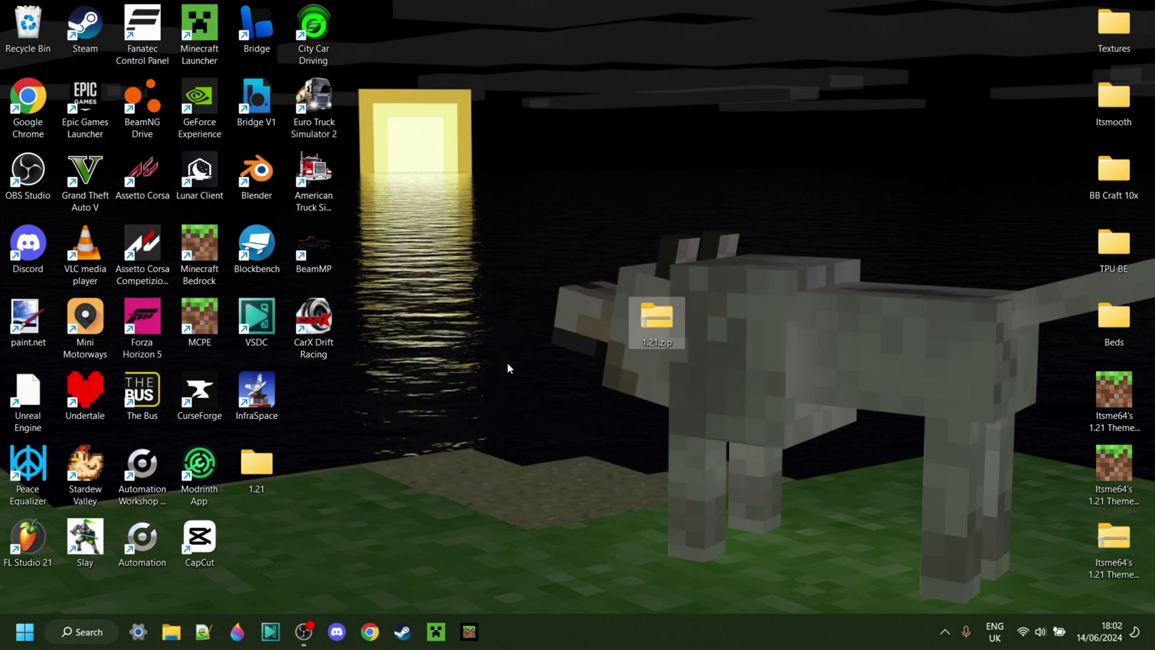
Move the 1.21 folder beside the zip and delete 1.21.zip.
left_click_drag(267, 471, 556, 358)
left_click_drag(599, 325, 606, 327)
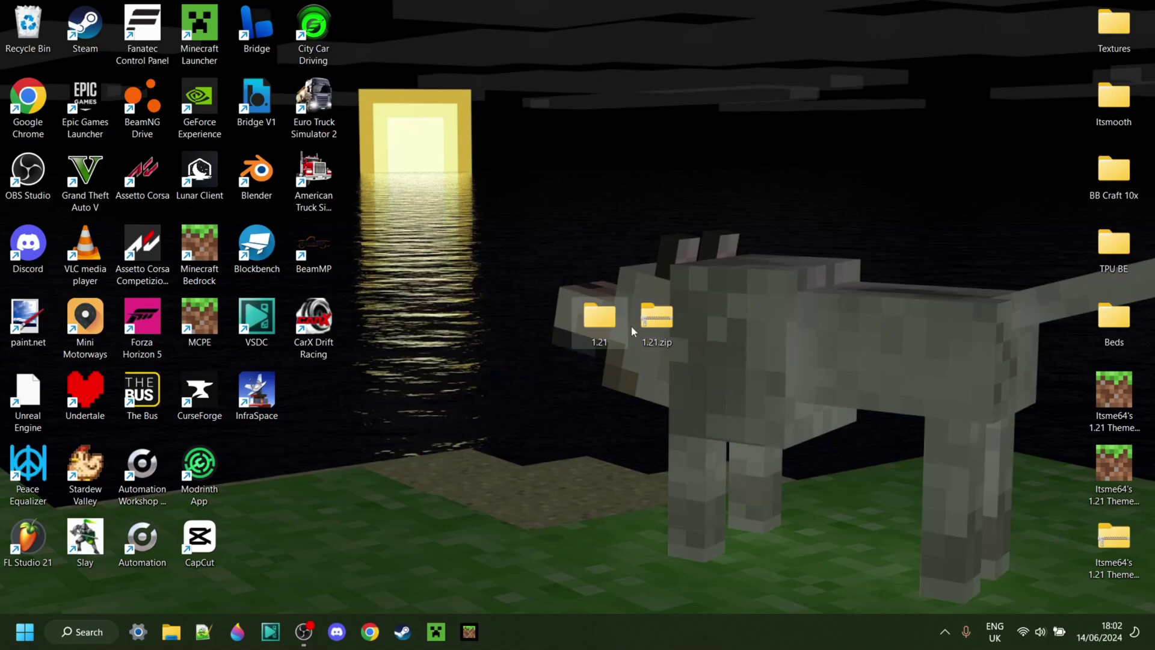
right_click(652, 316)
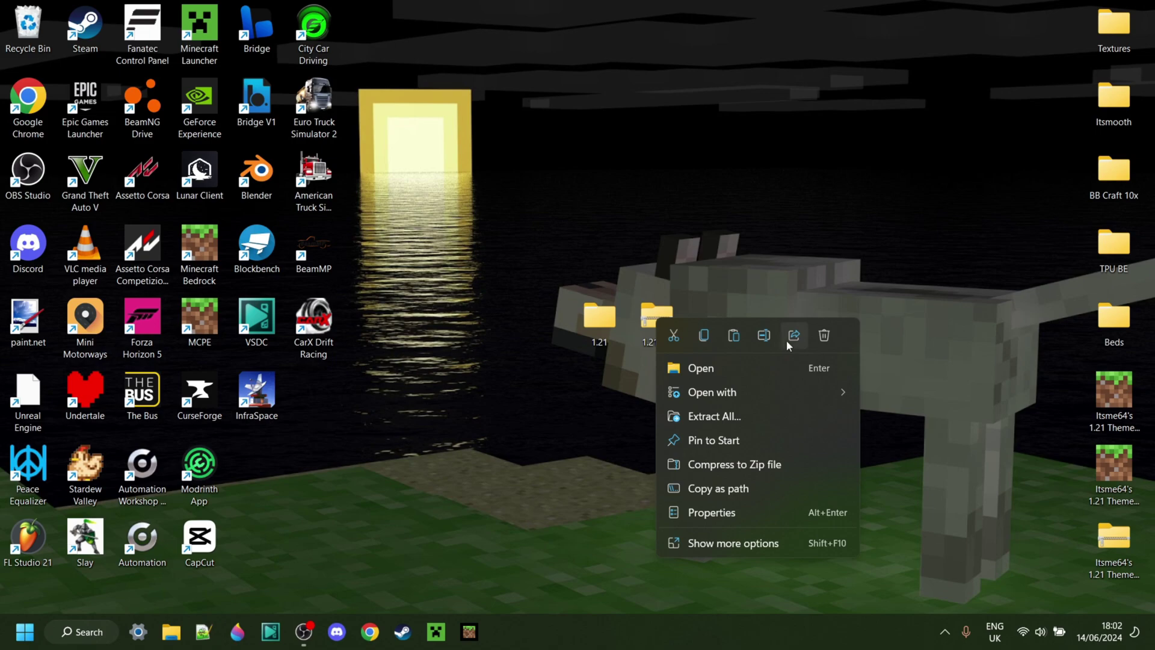
left_click(825, 342)
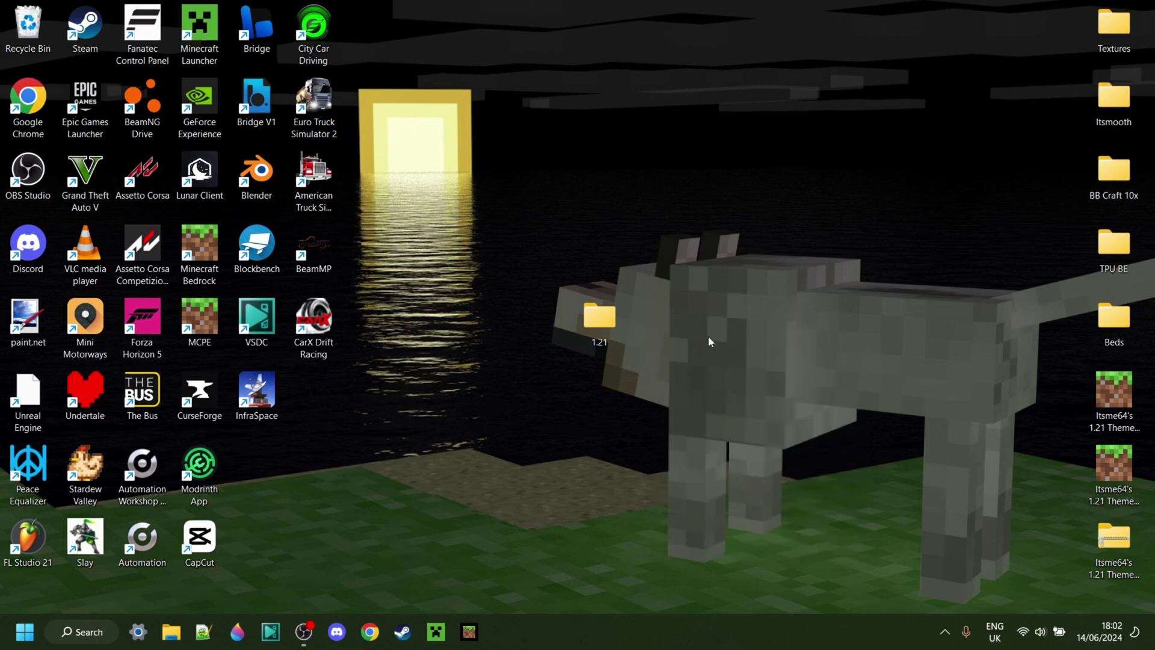
In the extracted 1.21 folder, permanently delete all 8,227 items except assets.
double_click(602, 325)
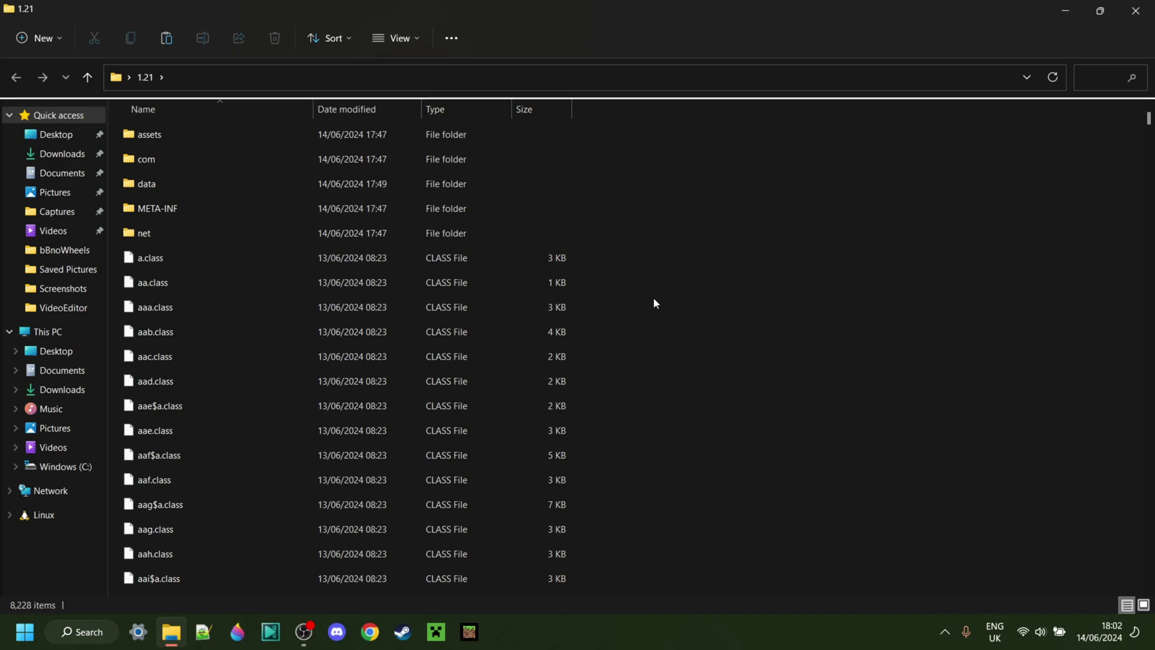
key("ctrl+a")
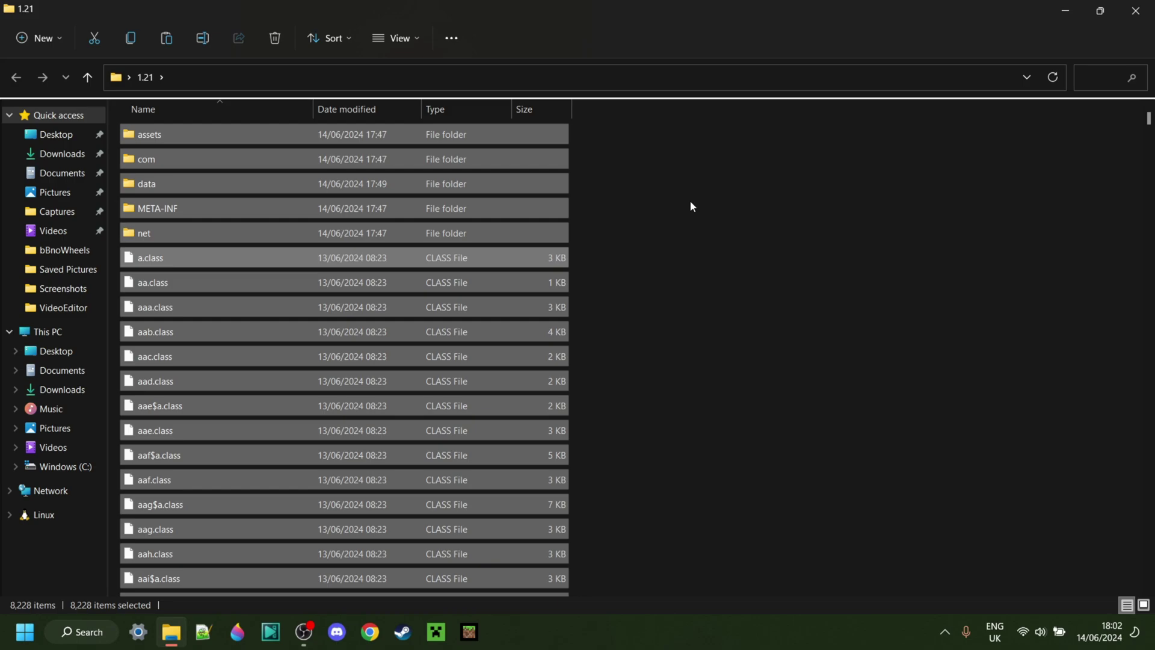
left_click(149, 139, "ctrl")
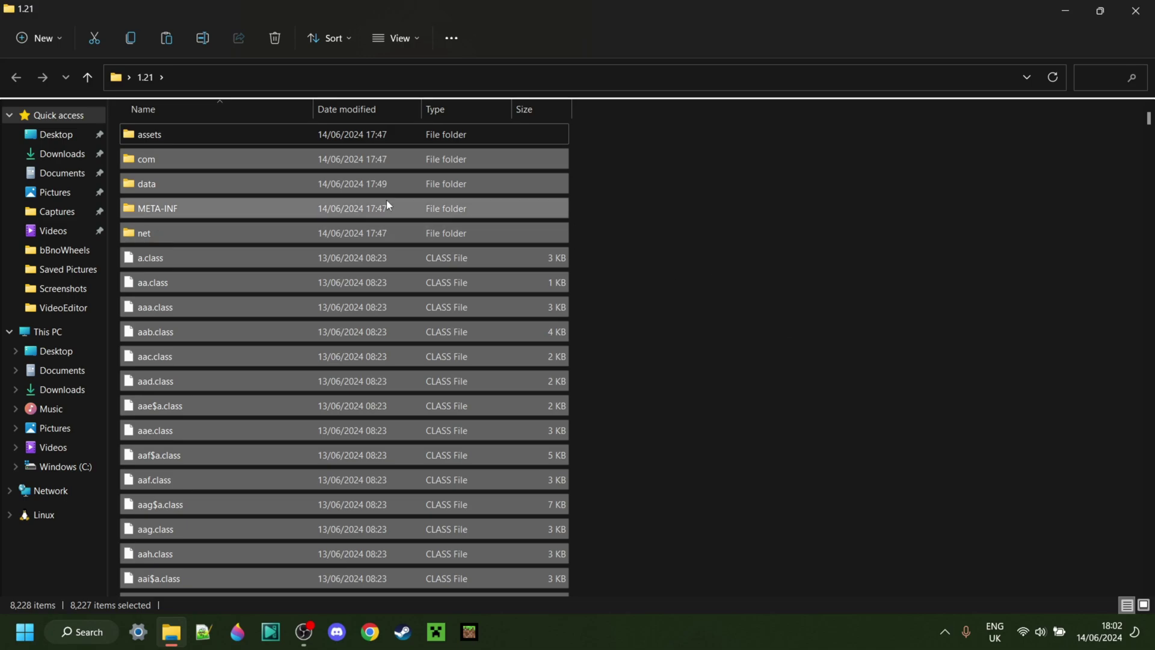
right_click(147, 164)
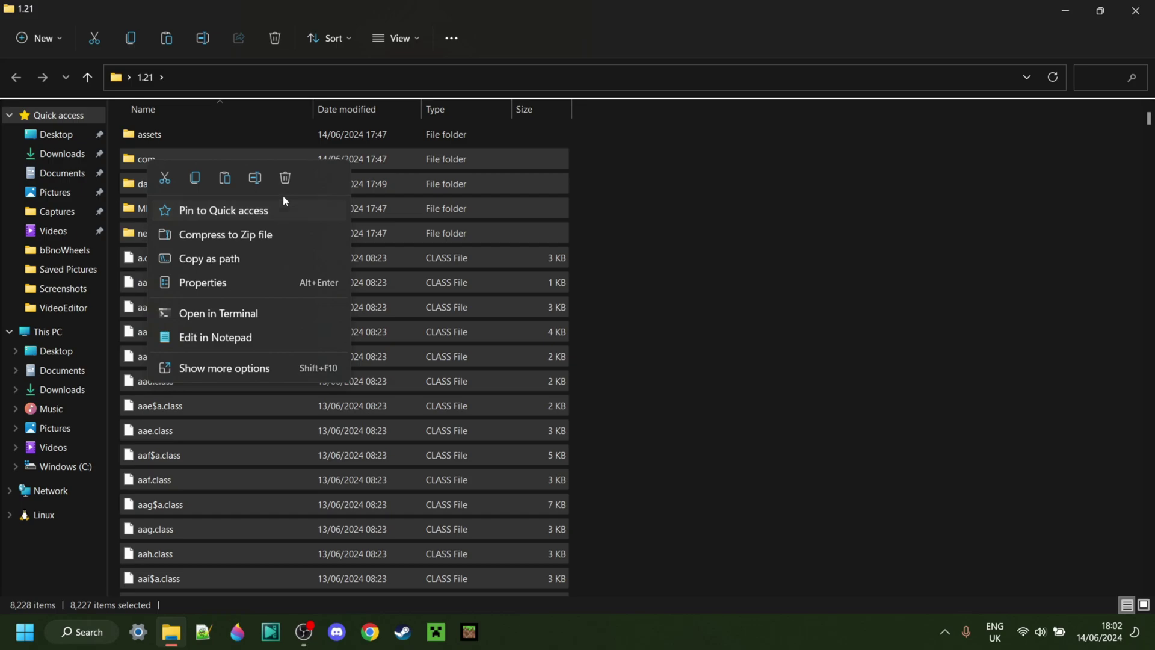
left_click(286, 179)
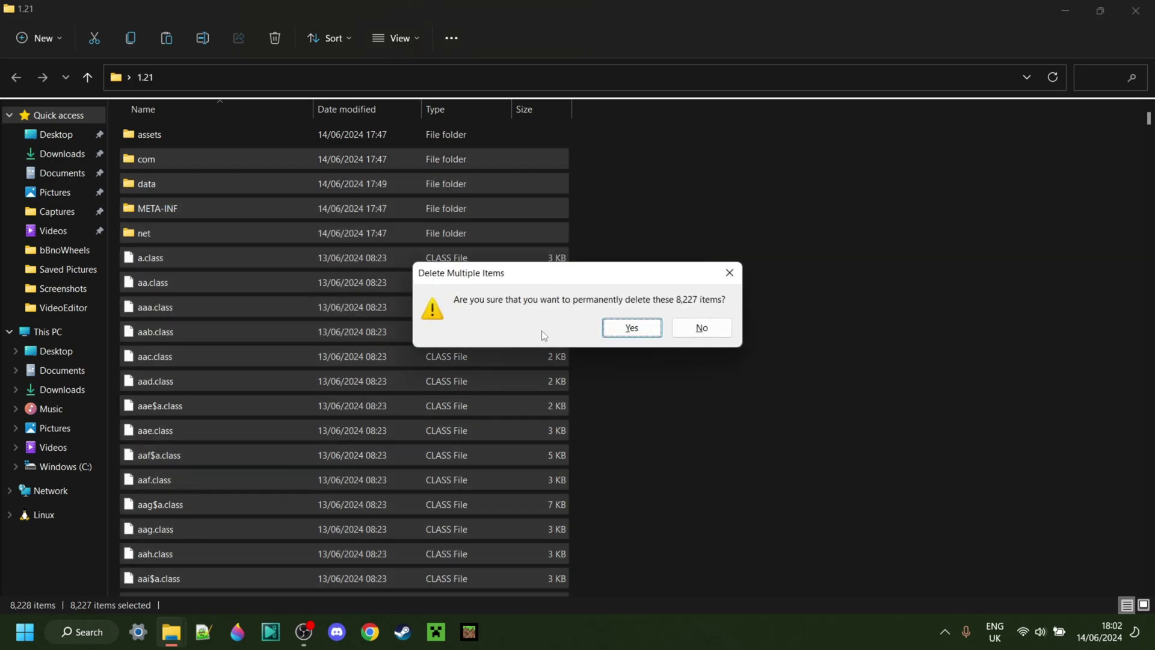
left_click(631, 328)
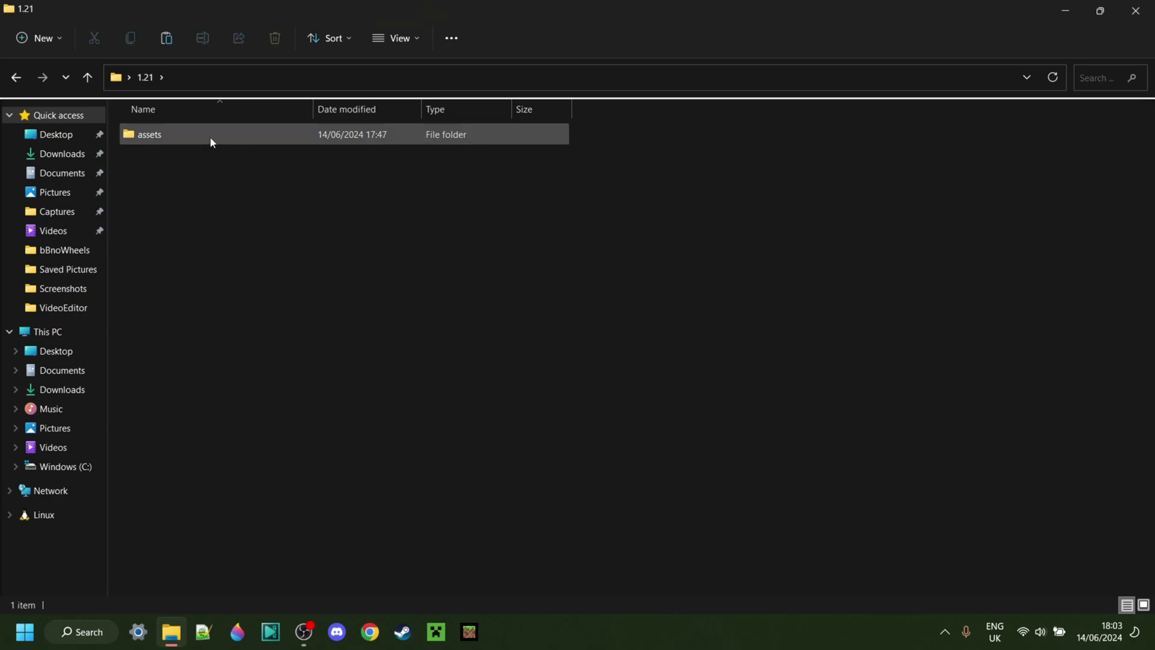
Open assets > minecraft and look inside the textures folder.
double_click(193, 134)
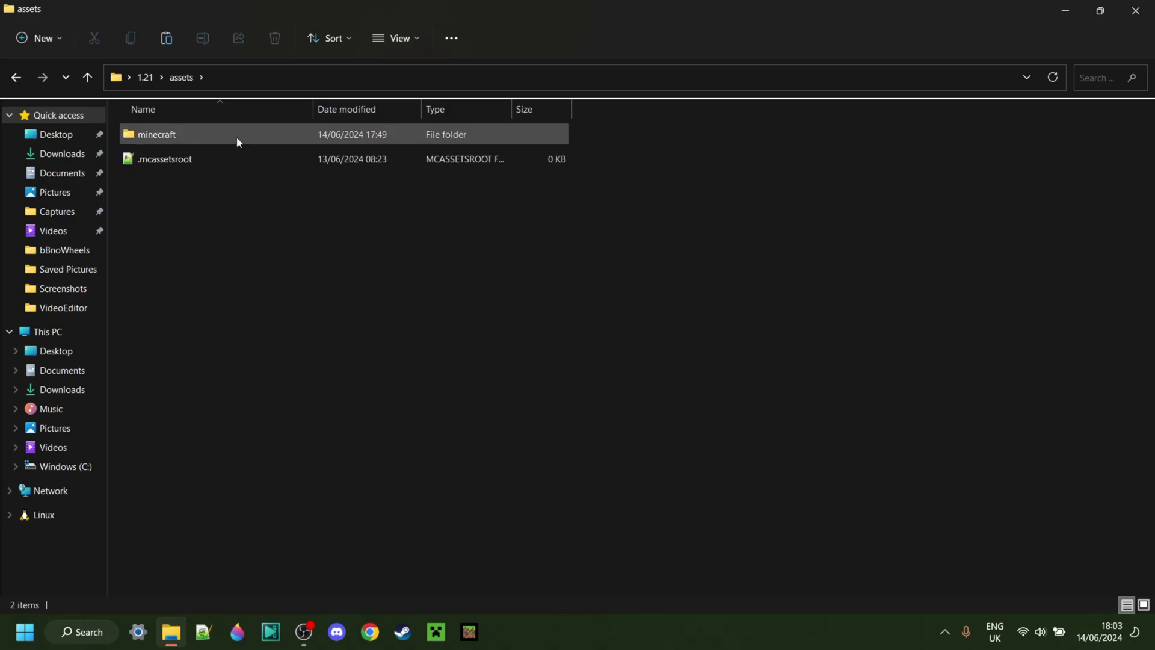
double_click(236, 136)
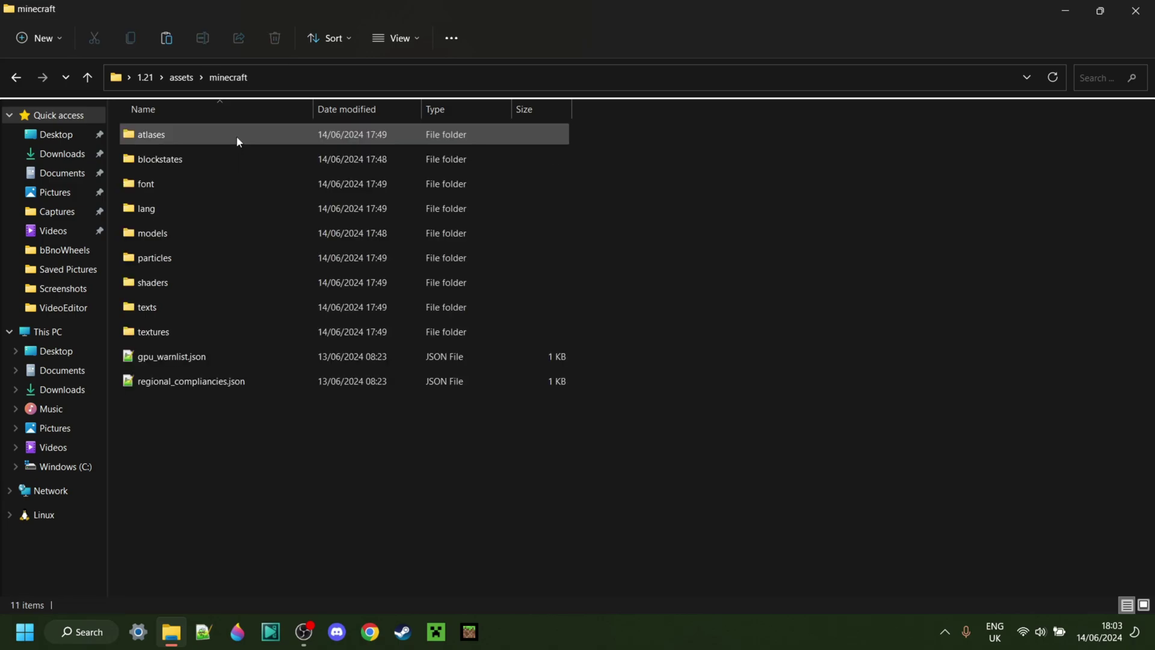
double_click(198, 335)
Recycle every item in minecraft except textures, then open textures.
left_click(232, 78)
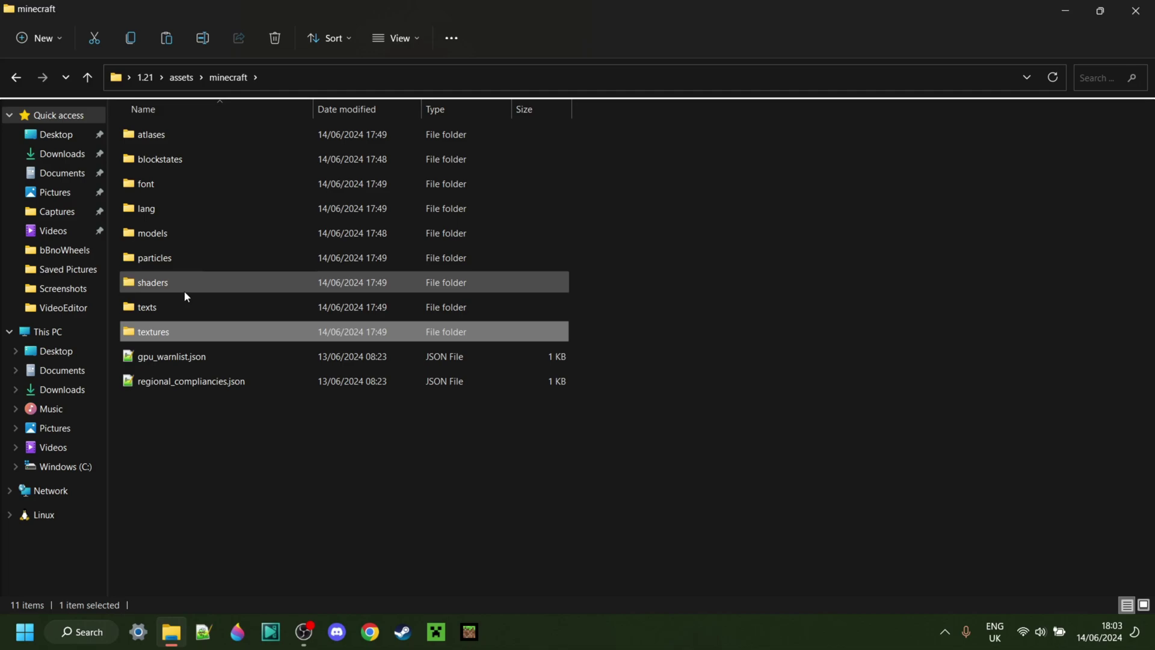
left_click(185, 306)
left_click(199, 139, "shift")
left_click(189, 355, "ctrl")
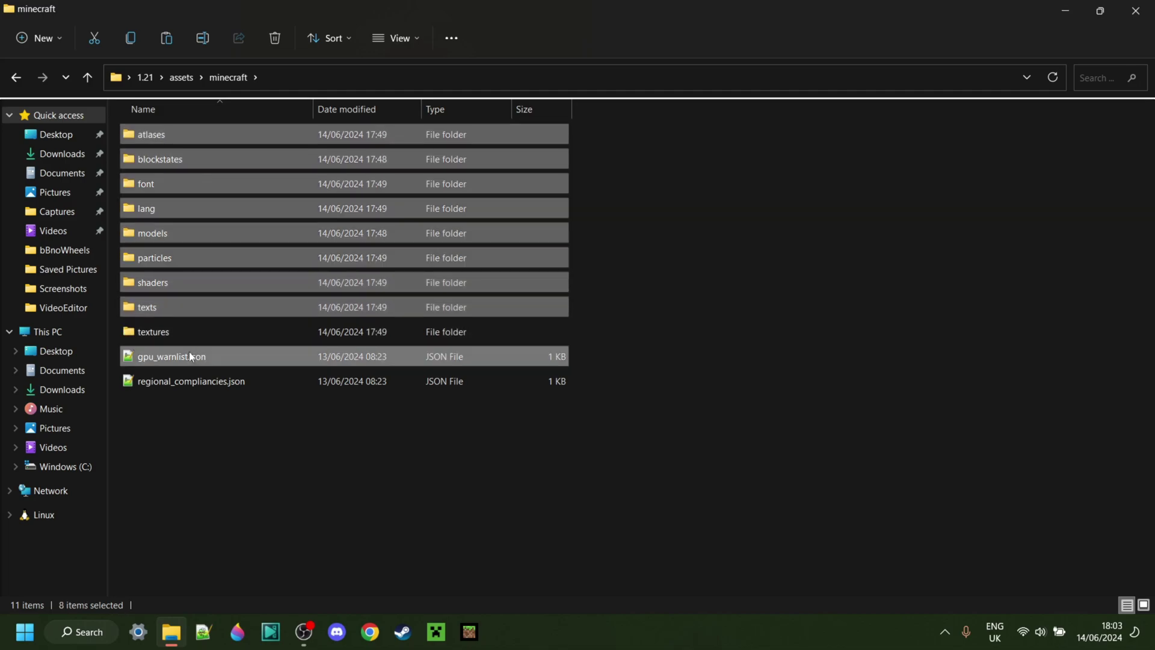
left_click(178, 377, "ctrl")
right_click(178, 379)
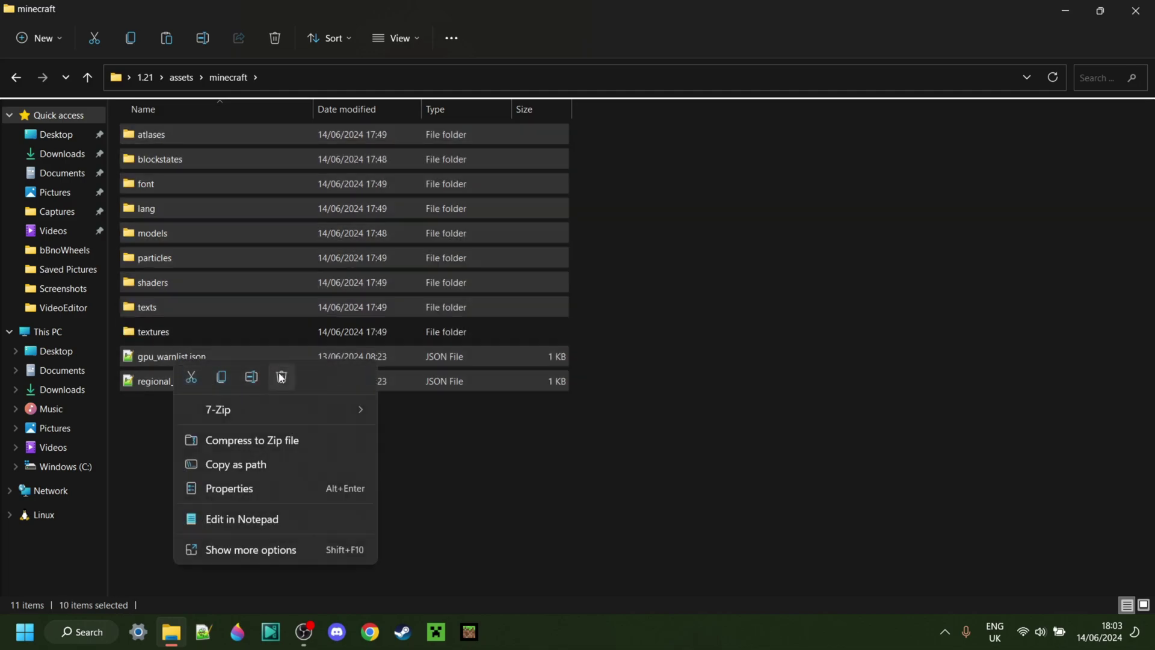
left_click(281, 376)
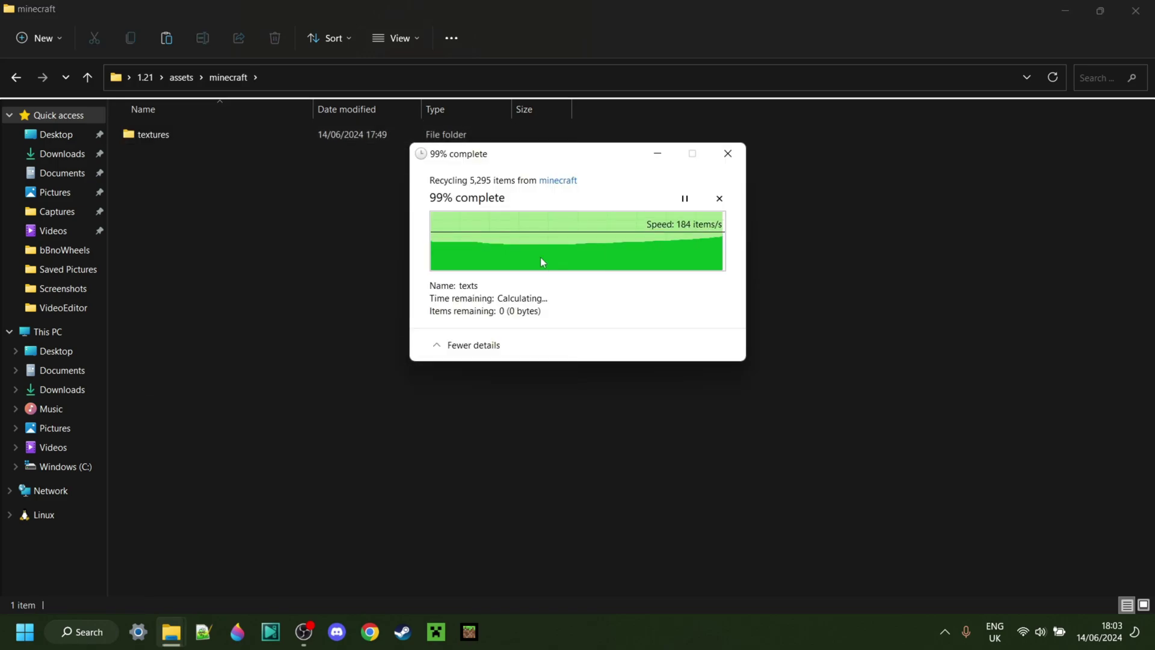
double_click(159, 136)
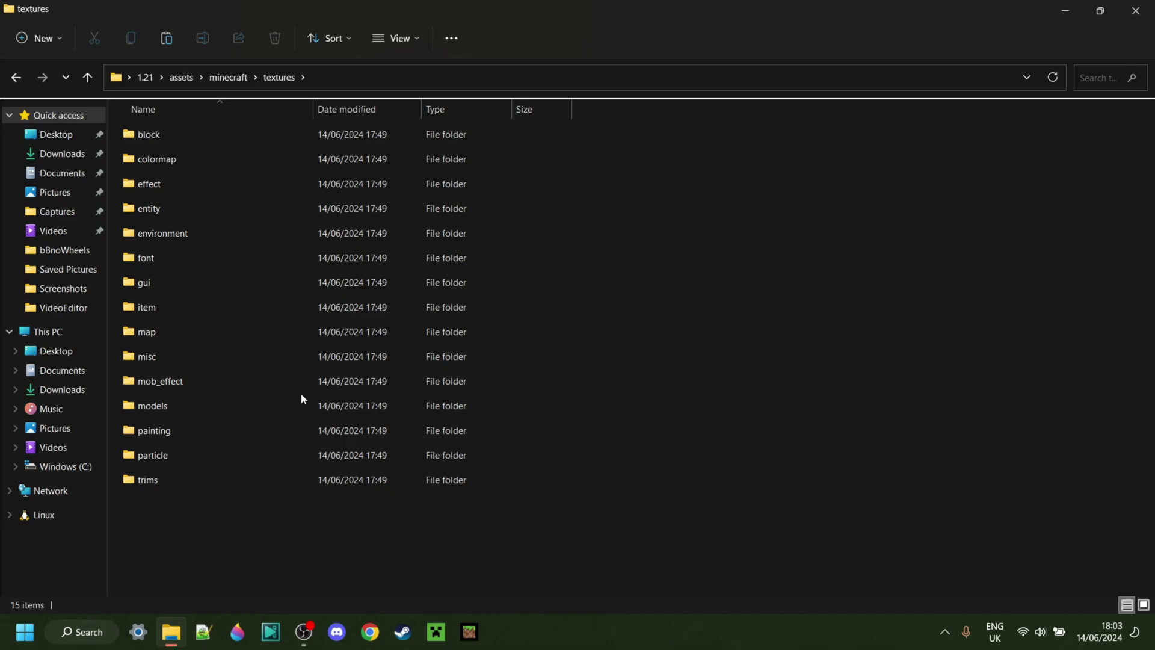
Browse the block, entity and banner texture folders, then return to block for acacia_planks.png.
double_click(246, 134)
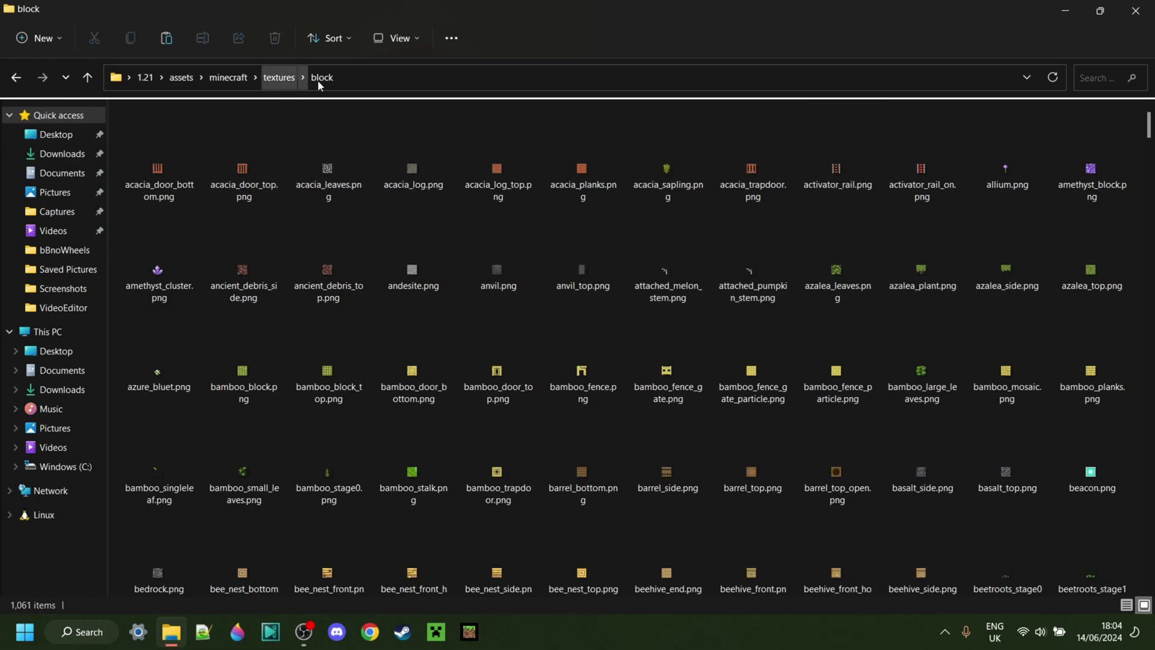
left_click(281, 83)
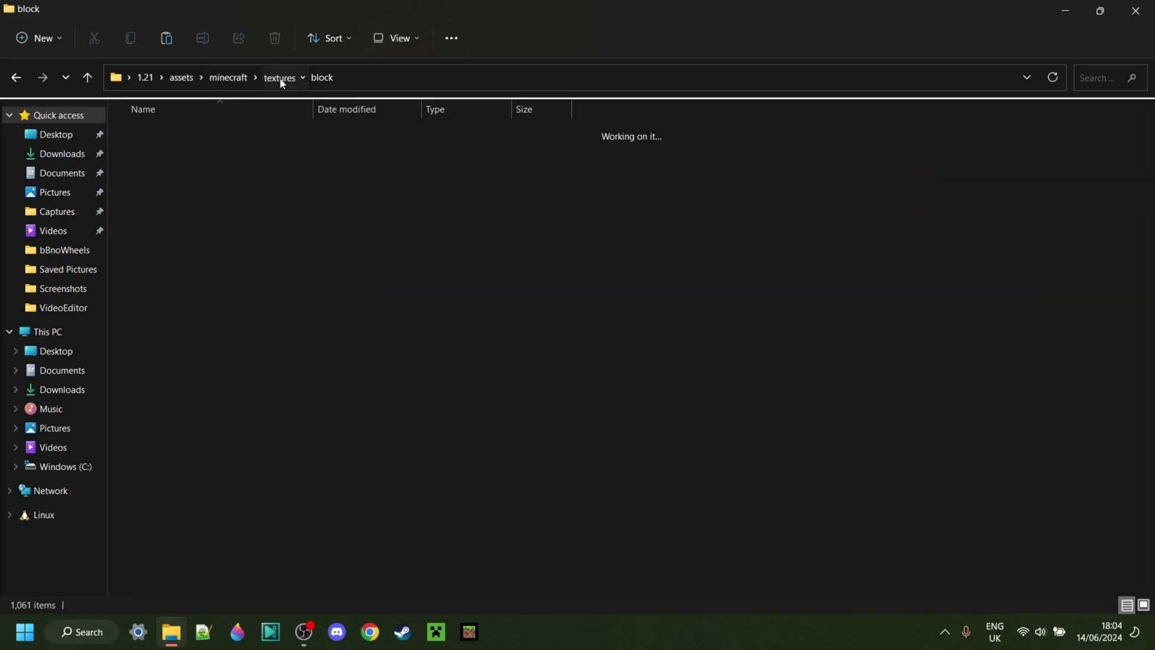
double_click(218, 208)
double_click(218, 208)
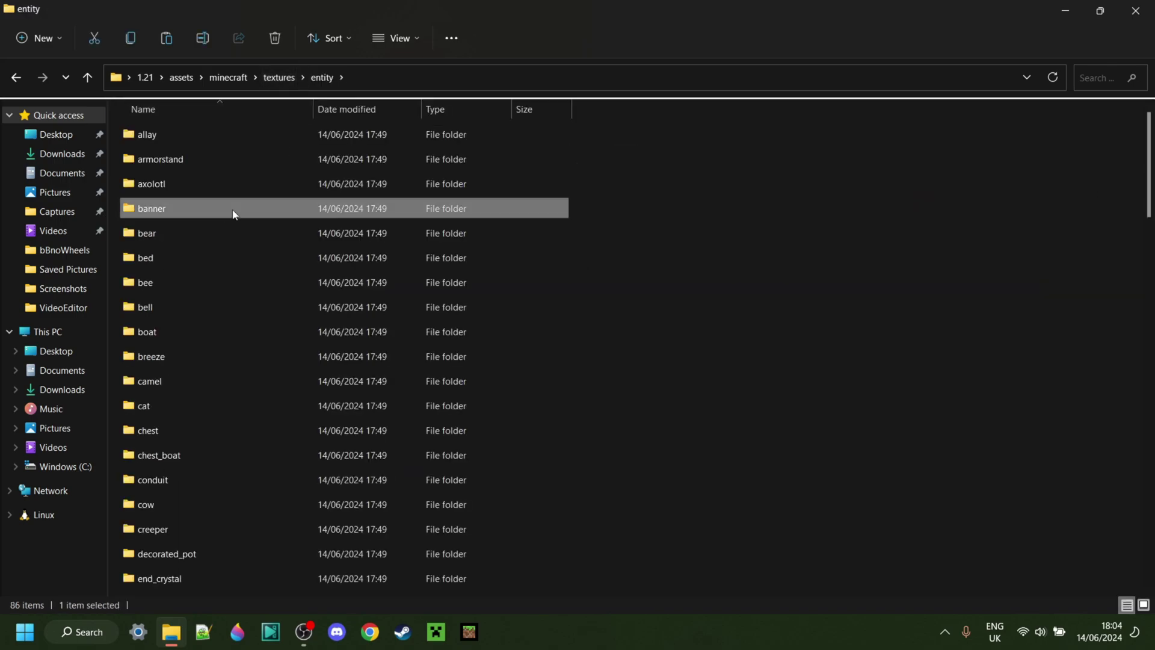
left_click(311, 84)
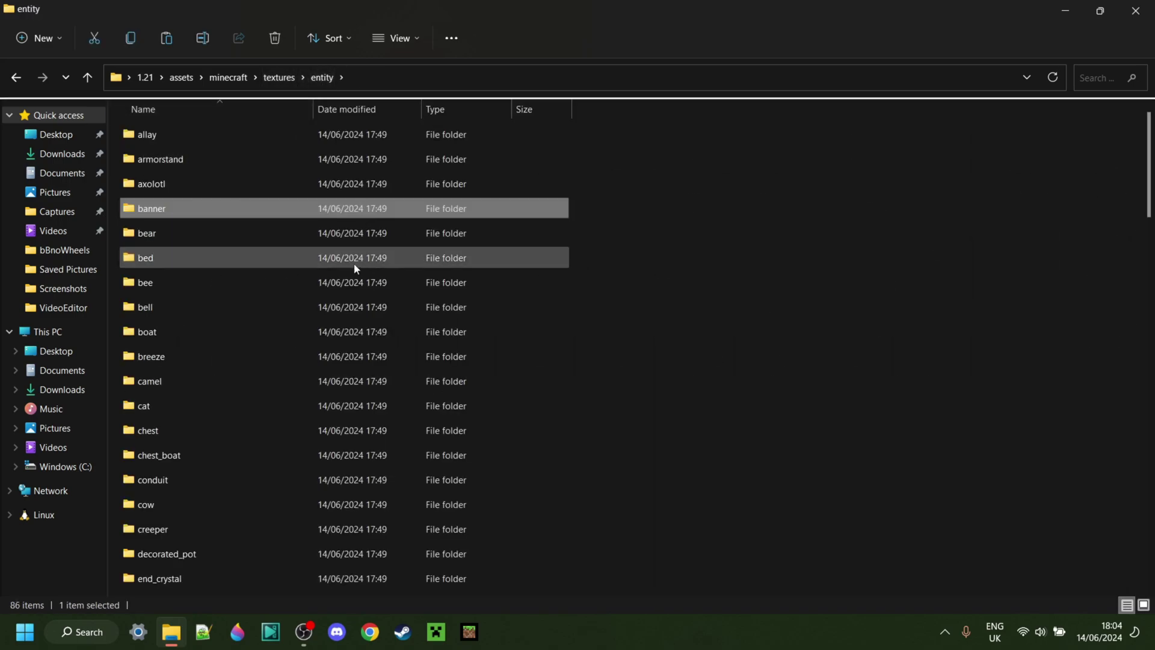
left_click(269, 84)
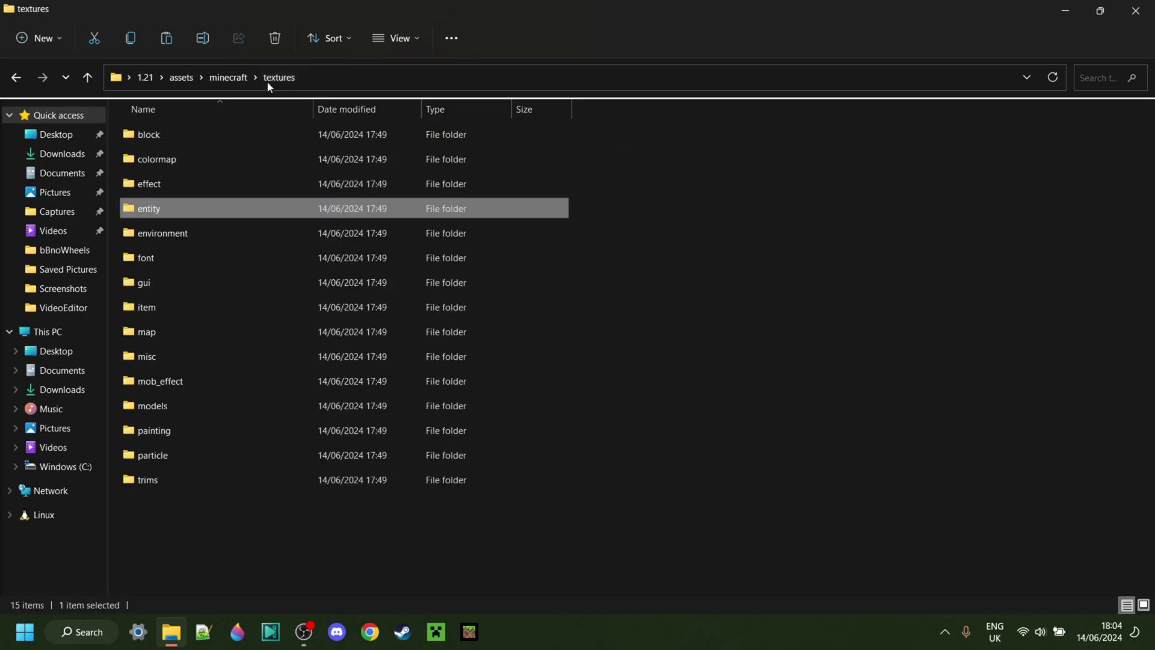
double_click(167, 139)
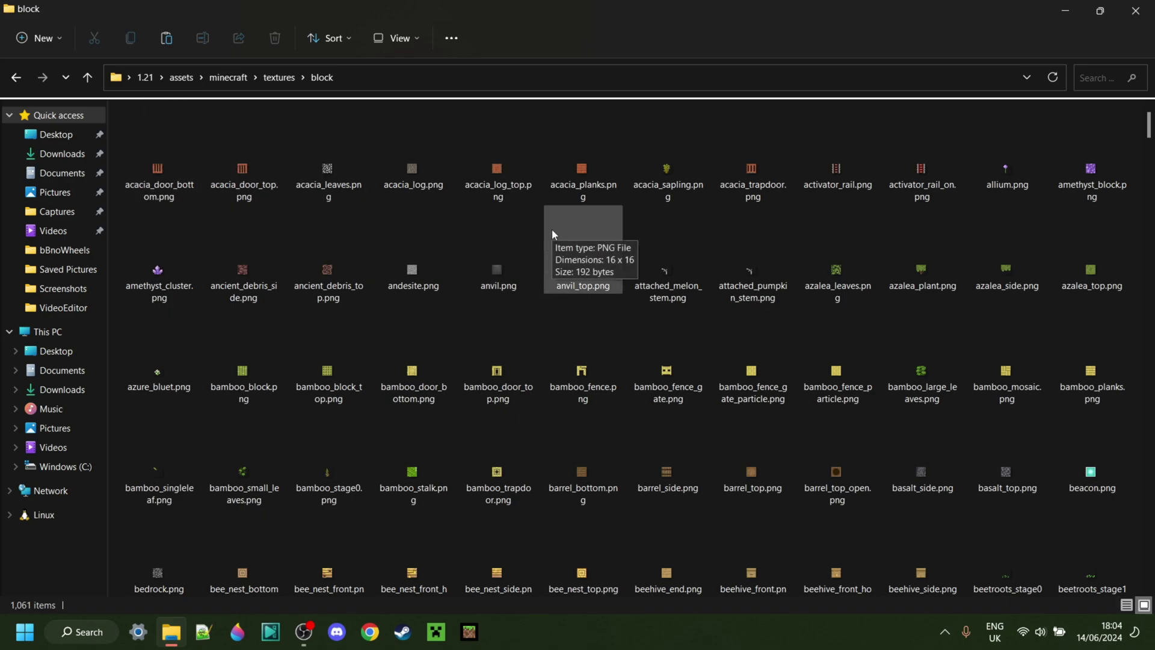
right_click(582, 175)
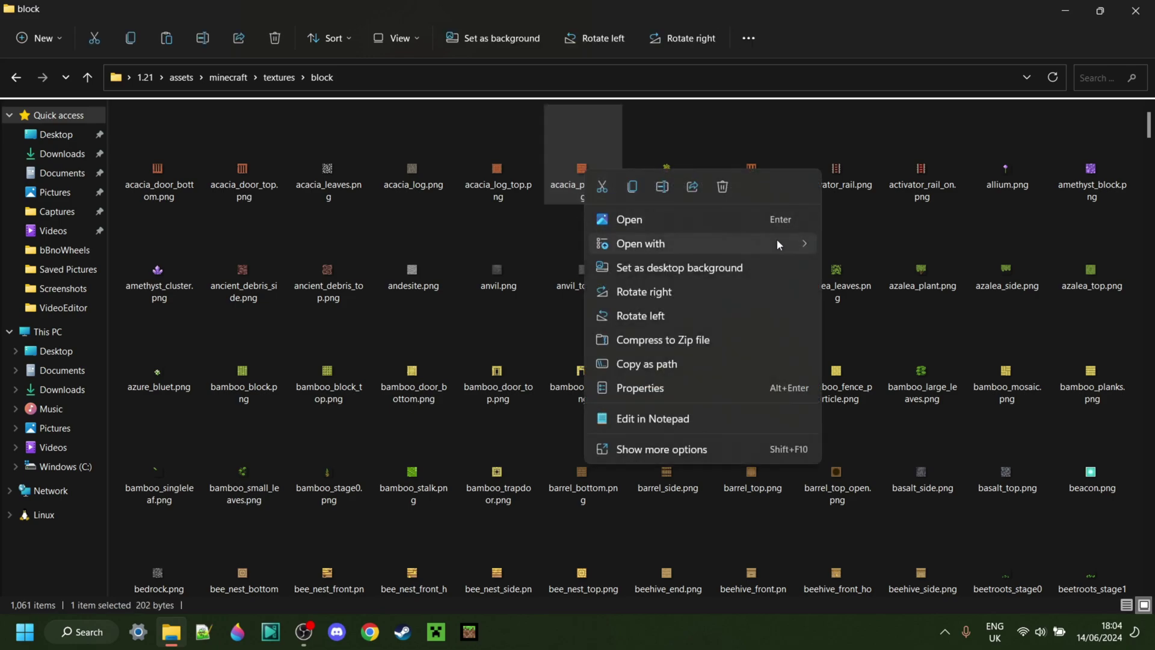
Open acacia_planks.png in paint.net, zoom in and select the Pencil tool.
mouse_move(778, 239)
left_click(879, 267)
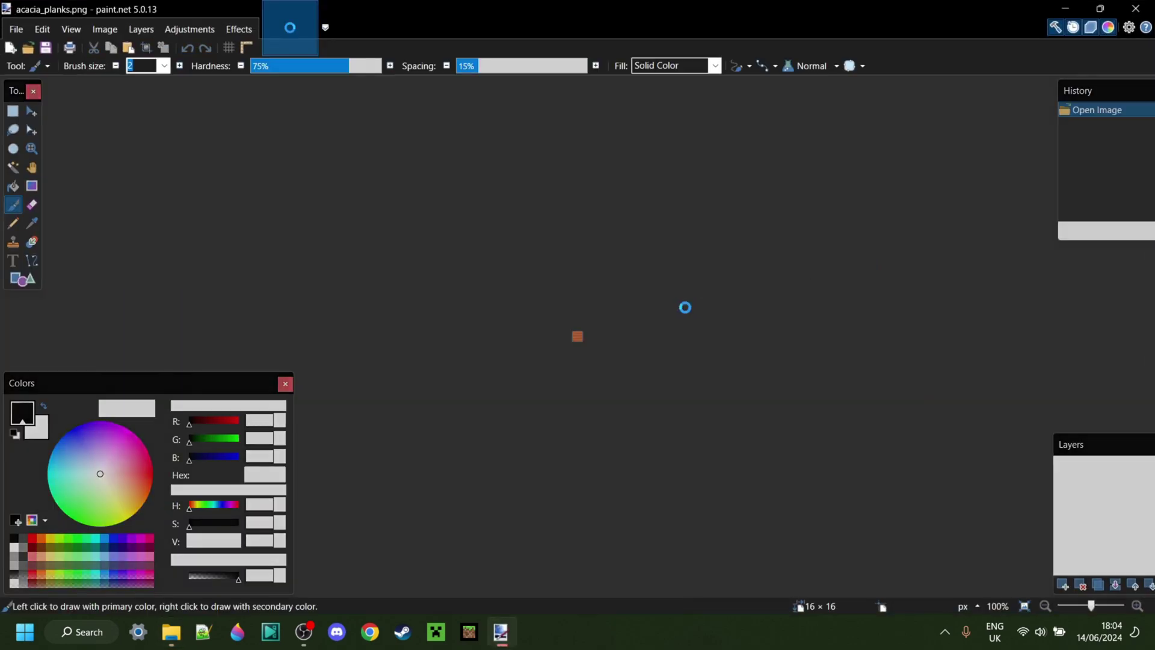
scroll(599, 337, "up", 12, "ctrl")
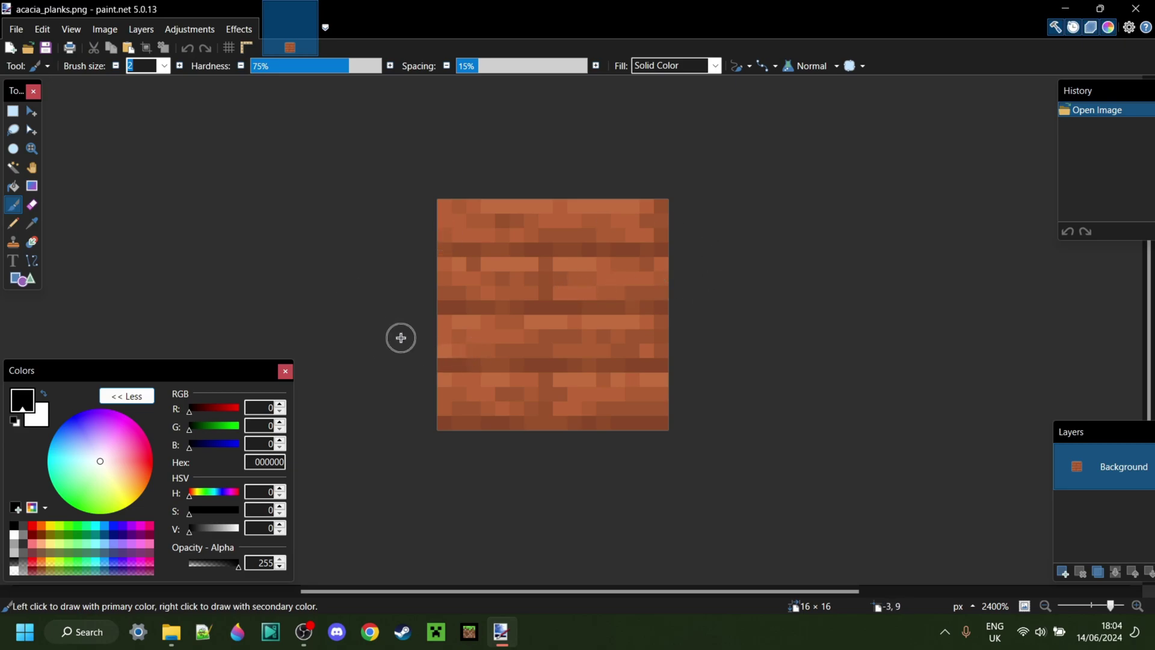
scroll(472, 284, "up", 2, "ctrl")
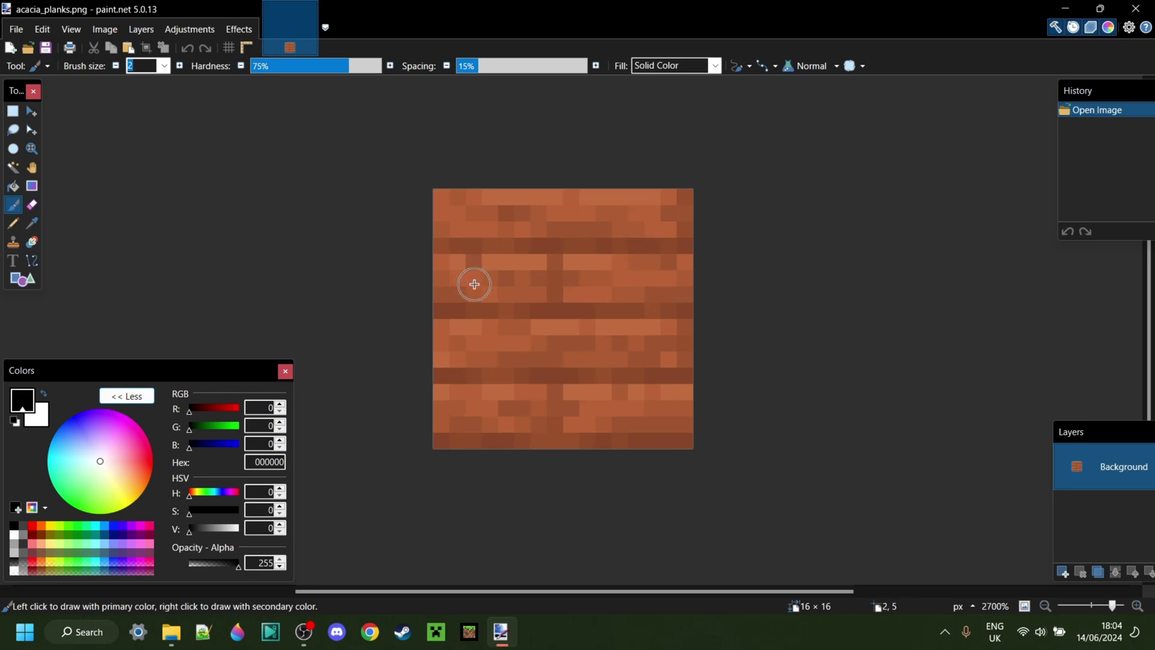
left_click(14, 224)
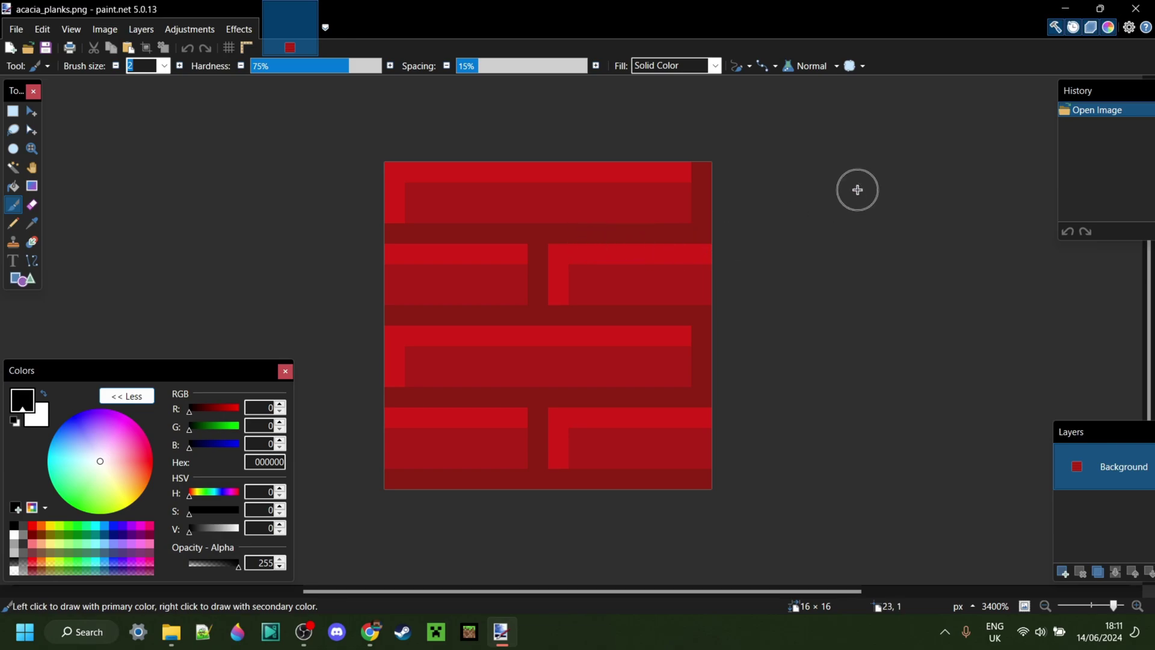
Save the red-repainted planks texture as PNG and close paint.net.
key("ctrl+s")
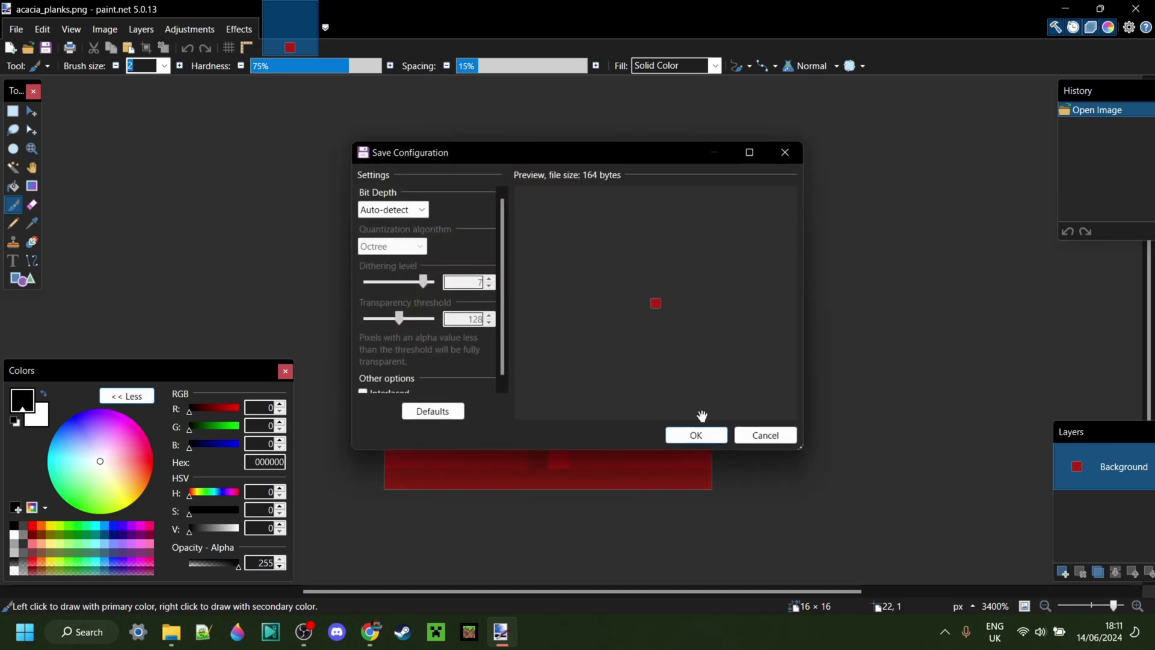
left_click(696, 435)
left_click(1136, 8)
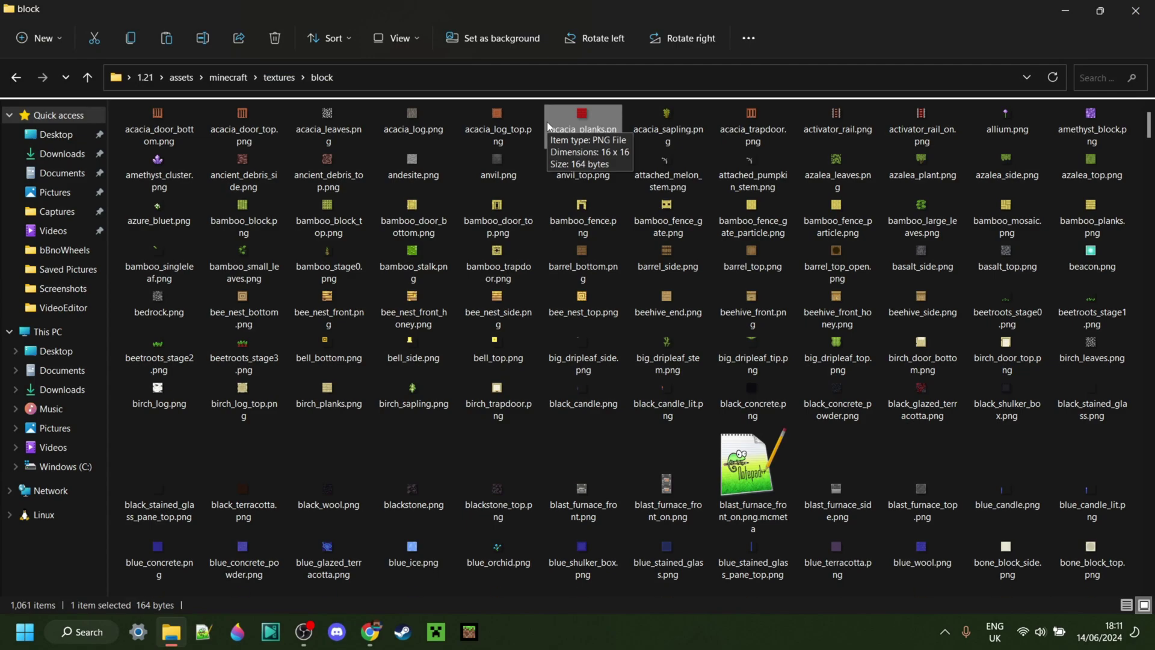
Start renaming acacia_planks.png with a 'red_' prefix, then keep the original name.
right_click(582, 117)
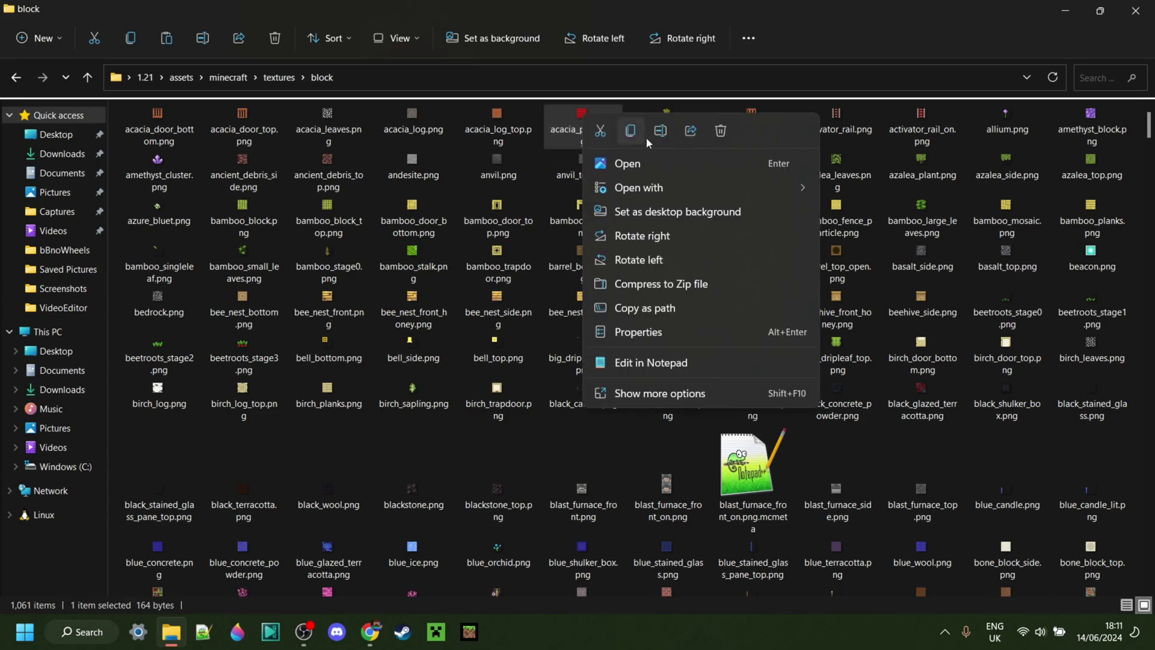
left_click(650, 128)
left_click(552, 126)
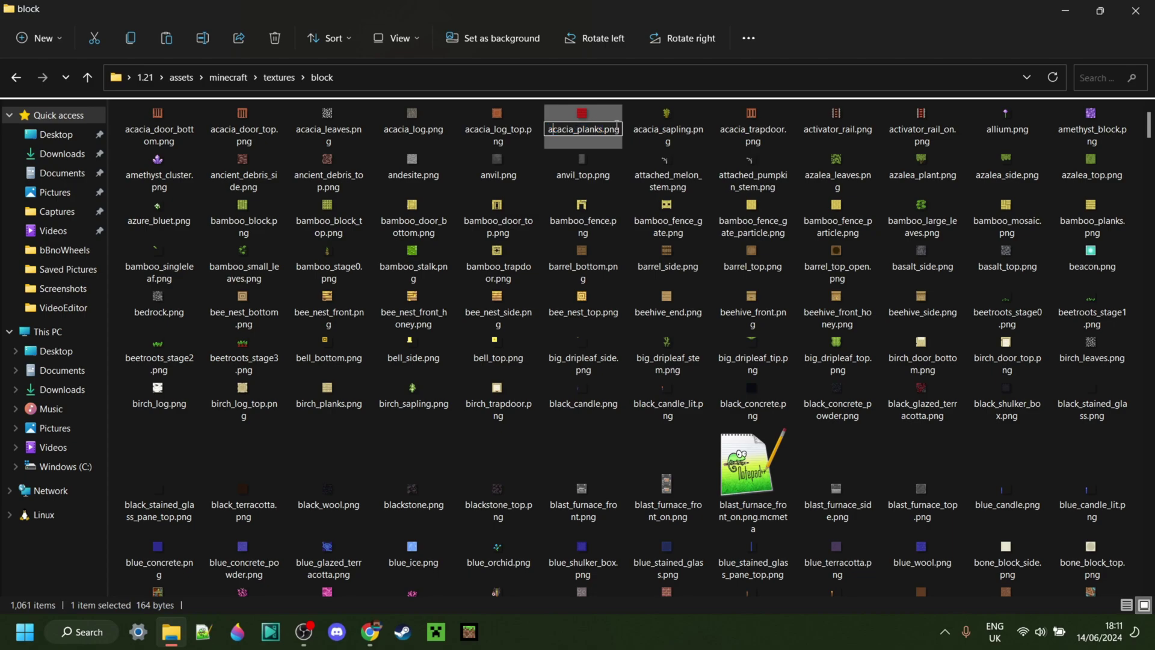
type("red_")
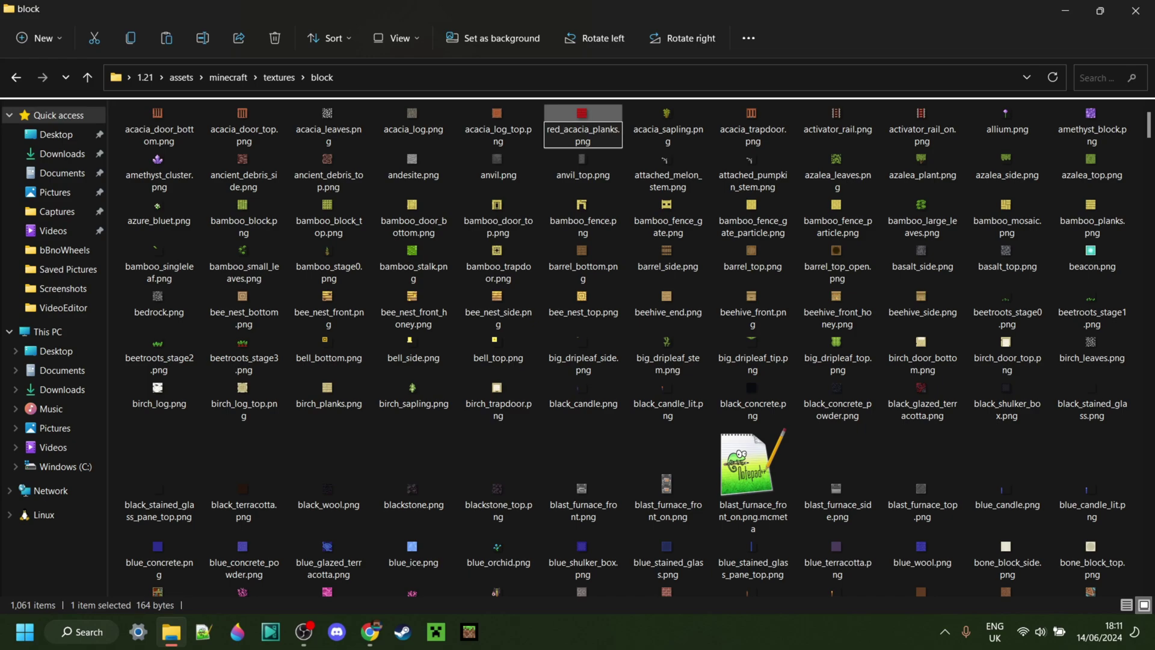
key("BackSpace")
key("BackSpace")
key("BackSpace")
key("BackSpace")
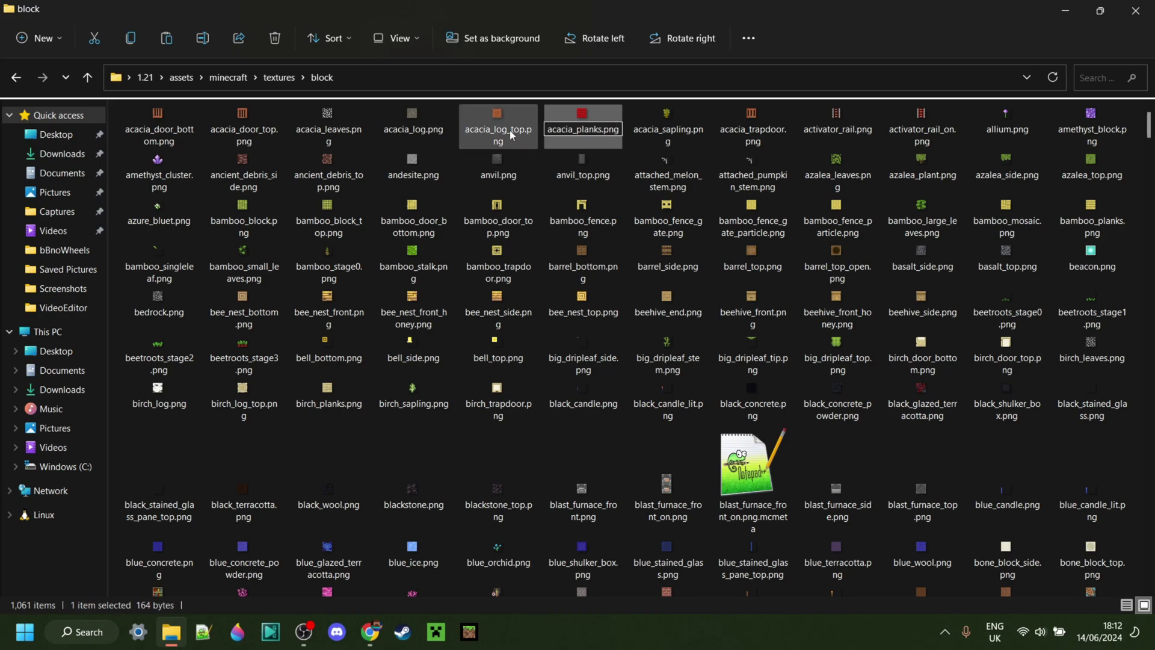
left_click(539, 115)
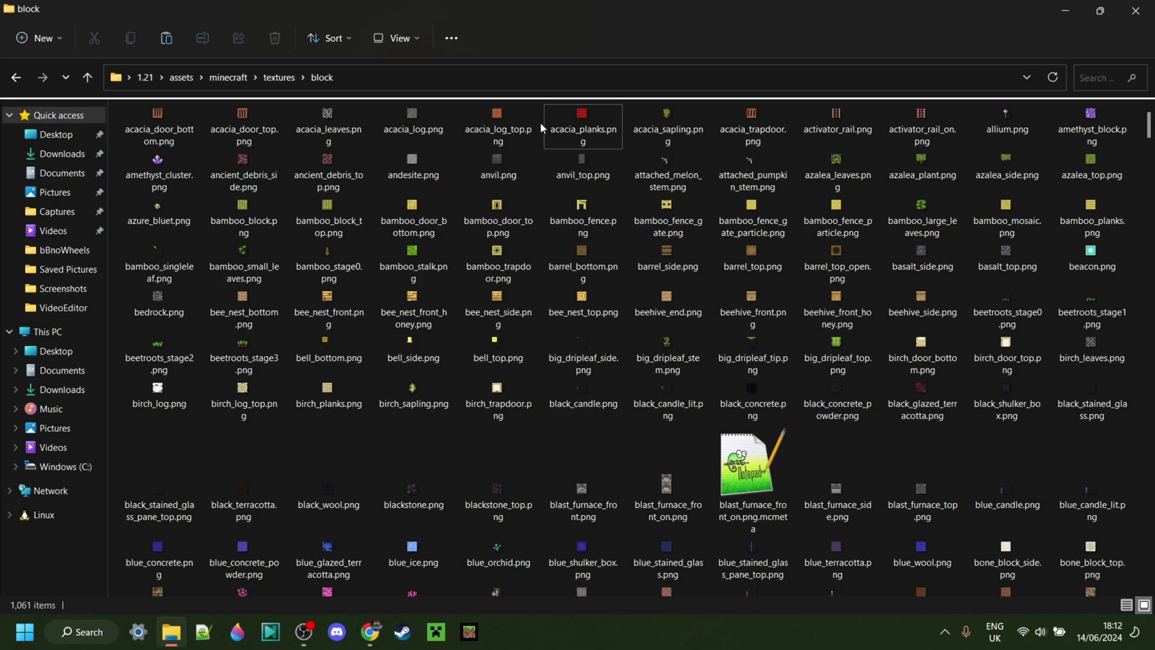
Go to the item textures folder and open apple.png with paint.net.
left_click(279, 77)
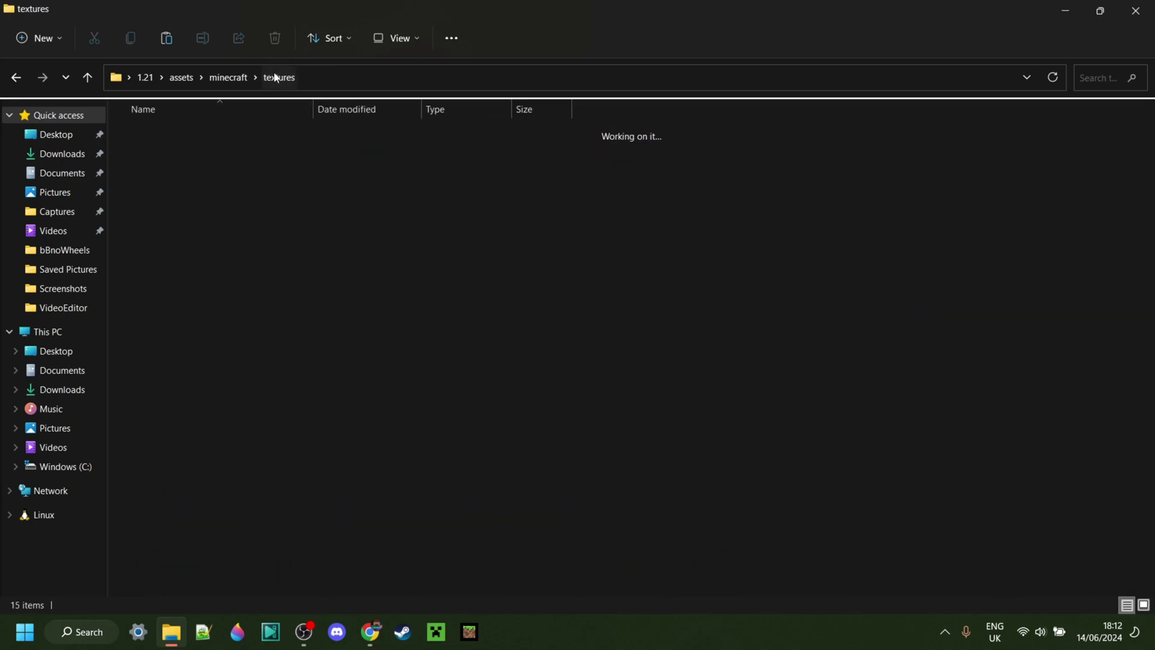
double_click(165, 309)
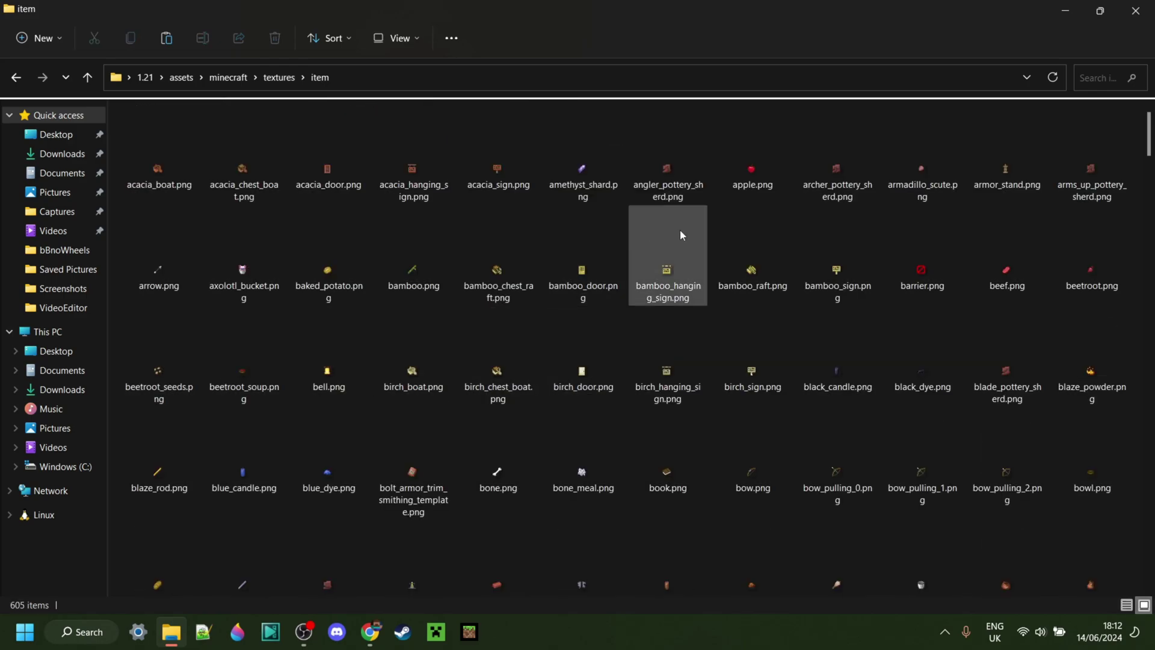
right_click(754, 183)
mouse_move(939, 242)
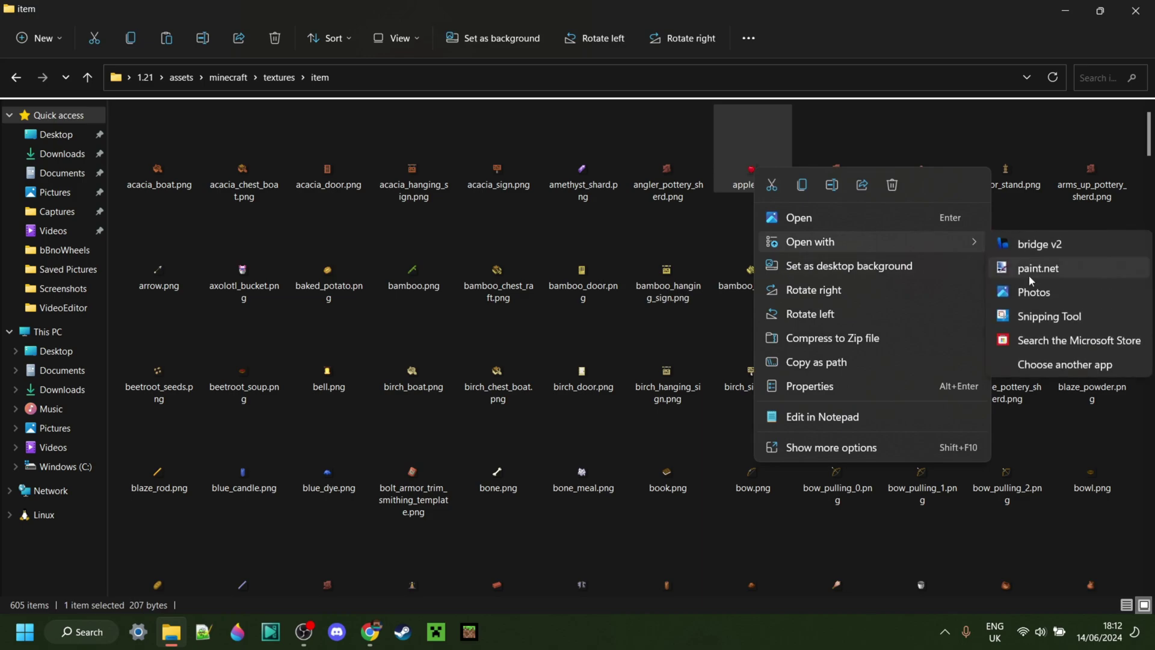
left_click(1046, 271)
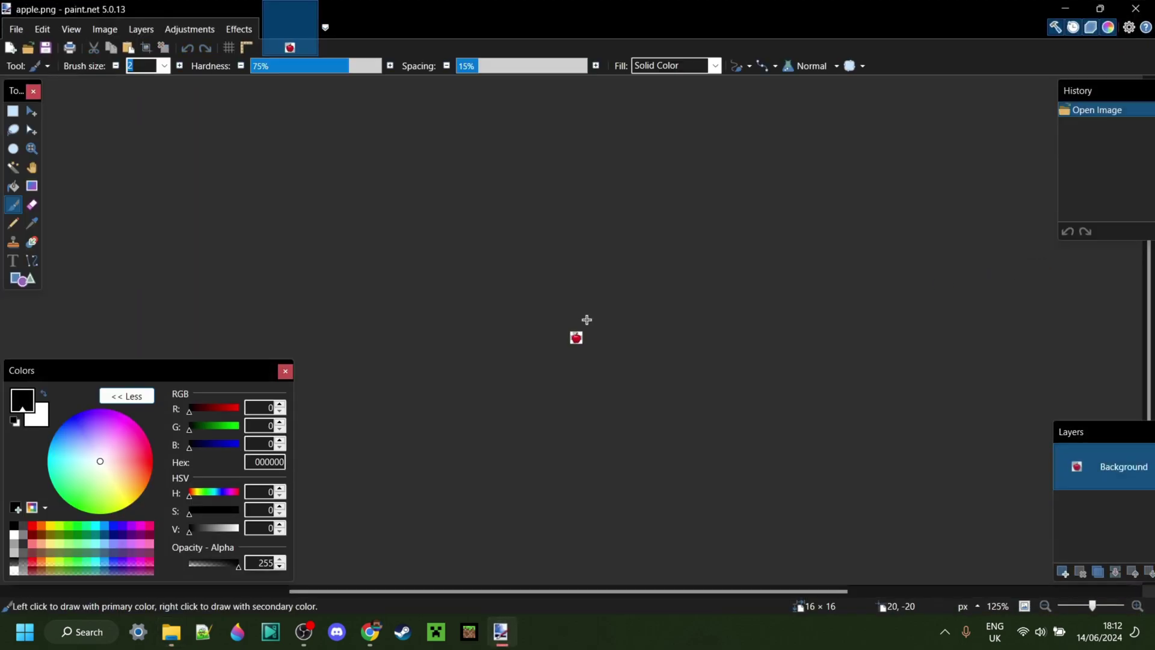
Enter a new width of 32 pixels for the apple image in the Resize dialog.
scroll(587, 320, "up", 10)
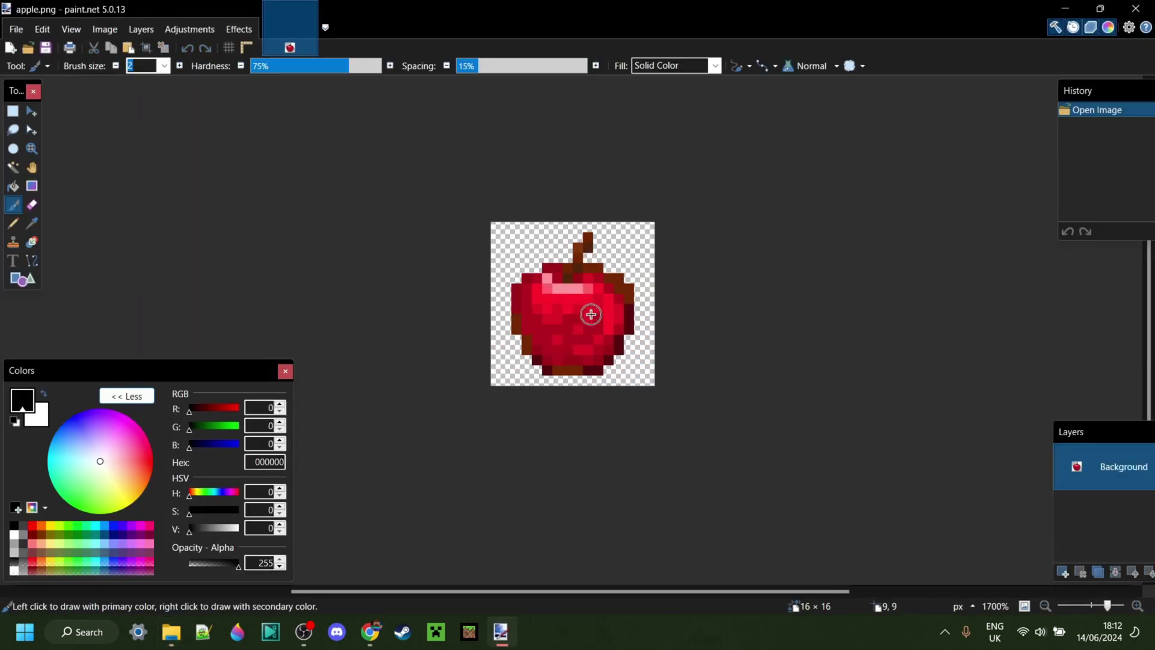
scroll(588, 310, "up", 3)
scroll(557, 259, "up", 1)
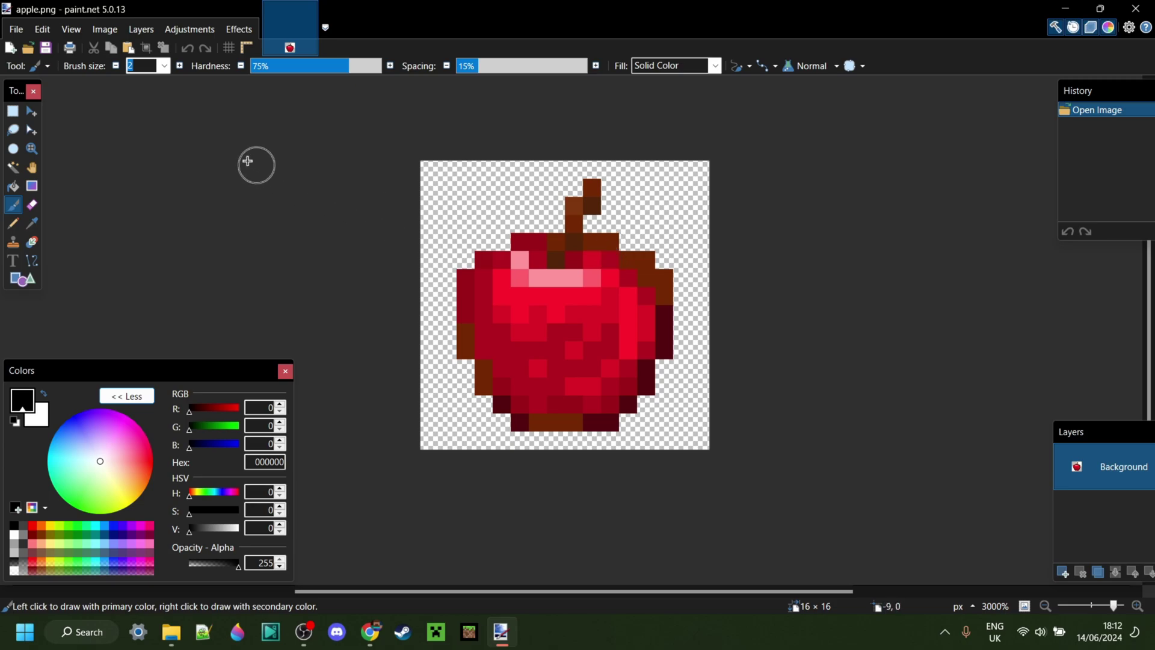
left_click(115, 36)
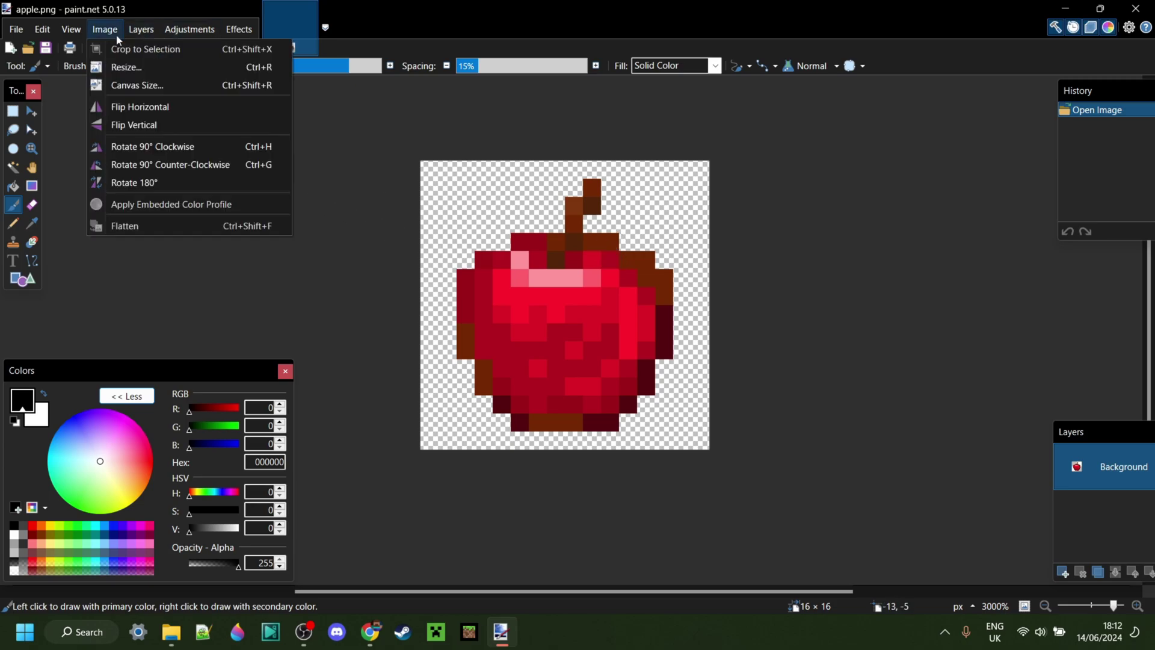
left_click(125, 67)
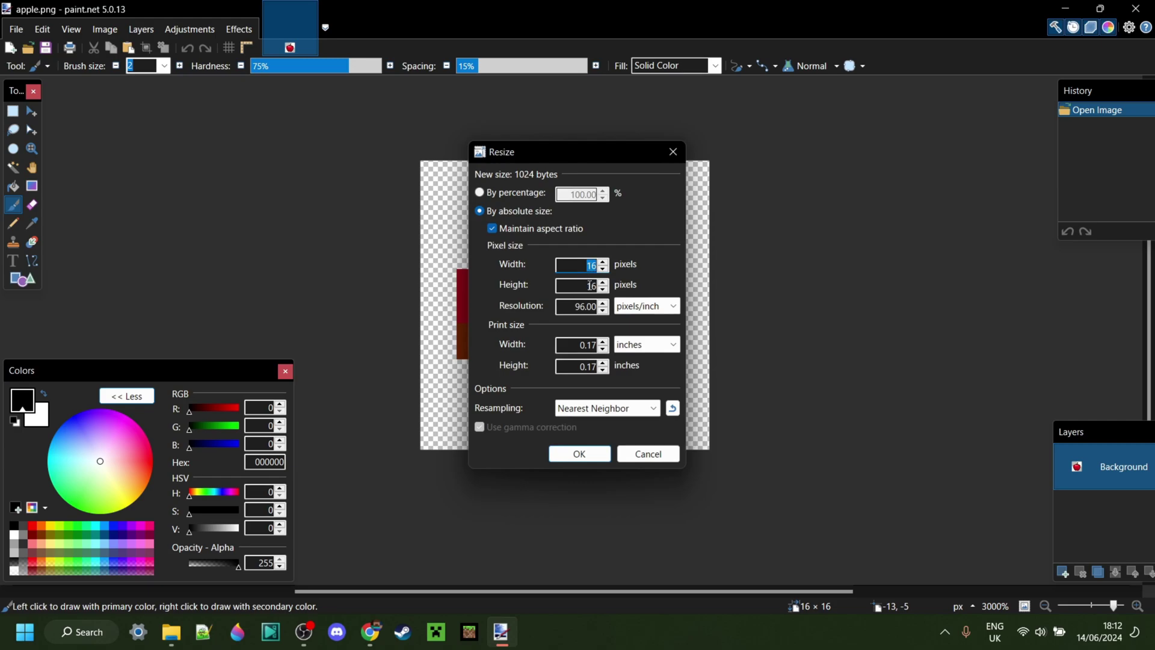
type("32")
Apply the 32 × 32 resize and zoom in on the apple.
left_click(579, 454)
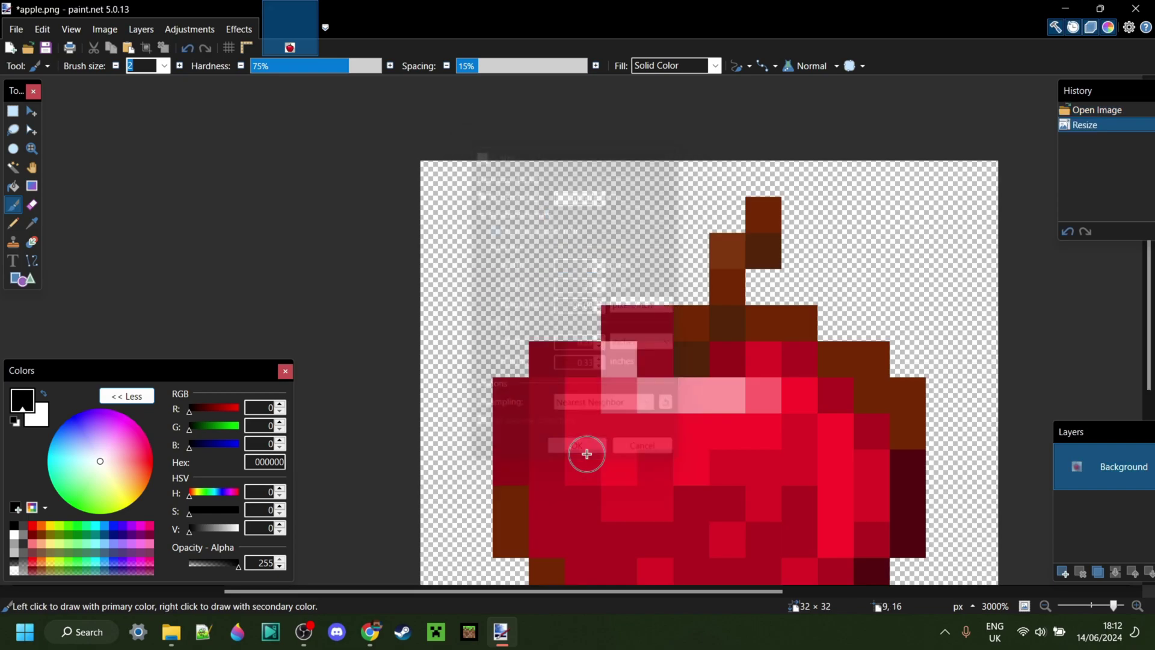
scroll(671, 387, "down", 3)
scroll(735, 385, "up", 2)
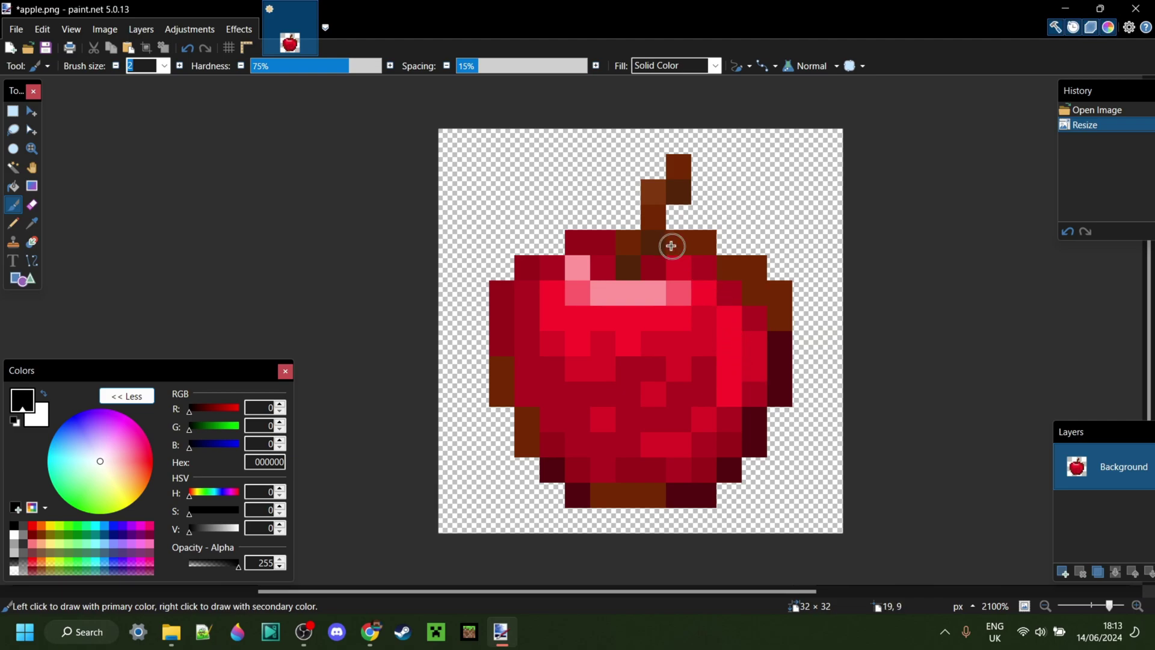
scroll(708, 268, "up", 2)
scroll(705, 269, "up", 1)
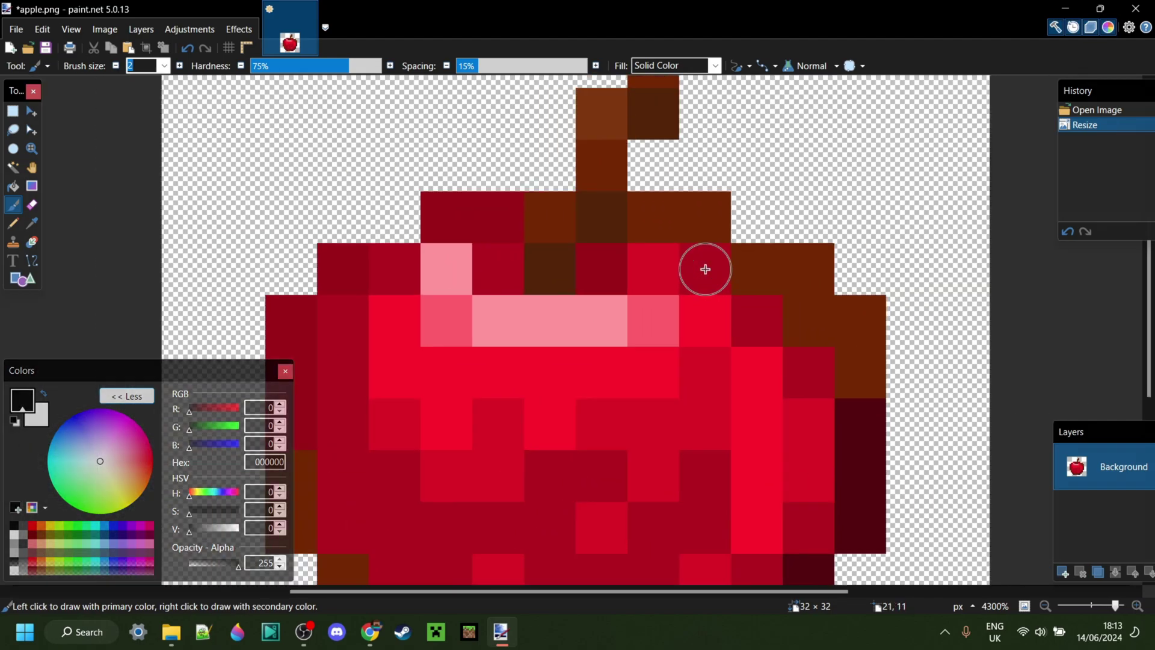
scroll(705, 269, "down", 1)
scroll(704, 270, "down", 1)
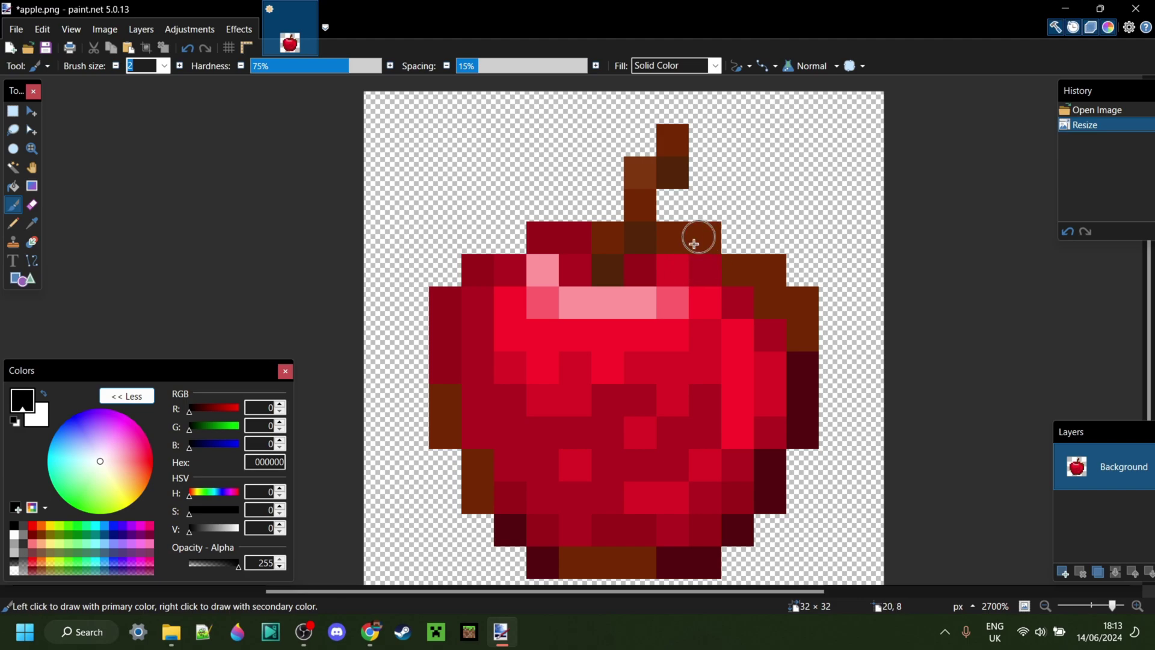
Paint black outline pixels at the apple's top-left edge with the Pencil, then undo them.
left_click(15, 225)
scroll(547, 228, "up", 4)
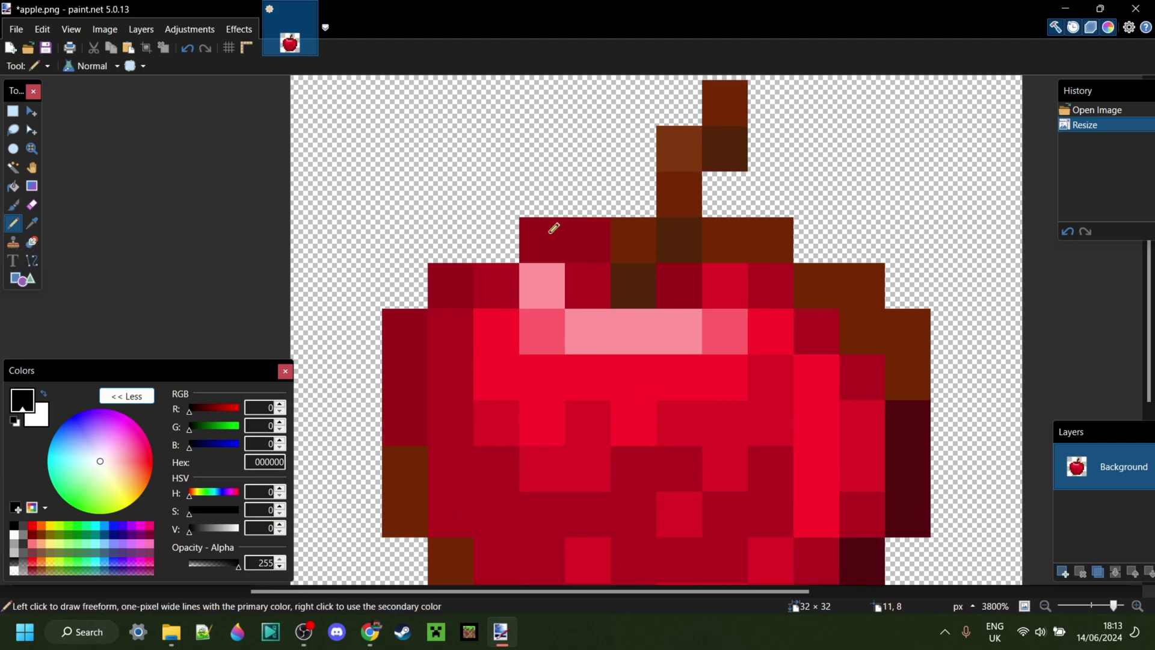
left_click(522, 228)
left_click(558, 227)
left_click(558, 264)
left_click(522, 263)
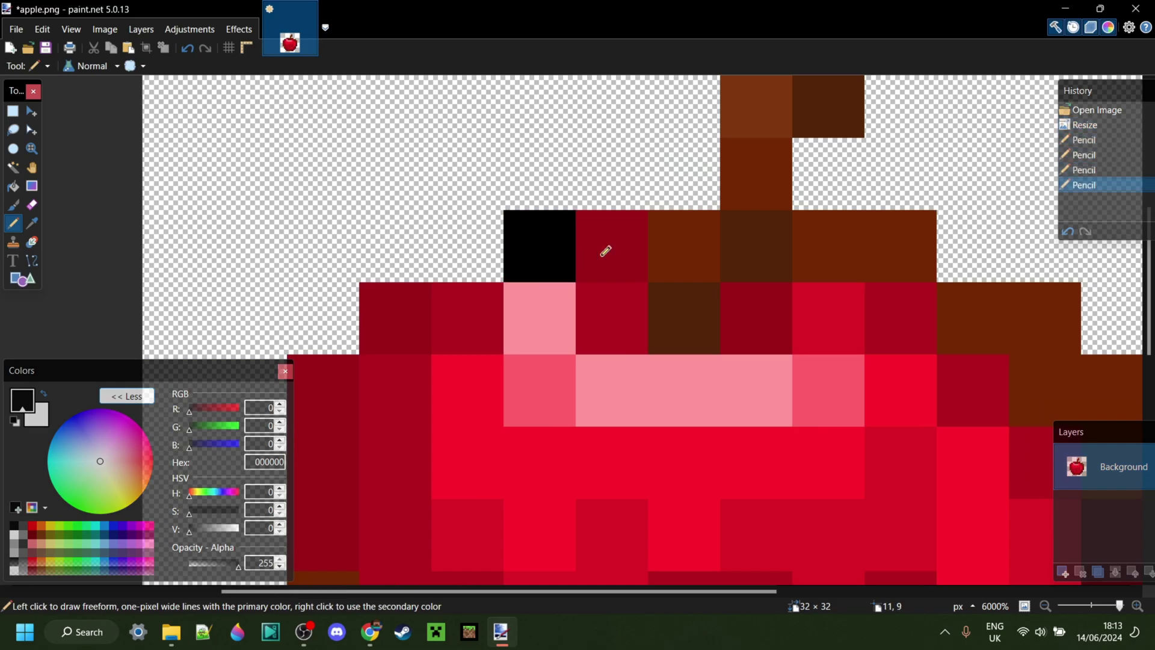
left_click(594, 227)
left_click(604, 263)
left_click(630, 264)
left_click(630, 229)
key("ctrl+z")
key("ctrl+z")
key("ctrl+z")
key("ctrl+z")
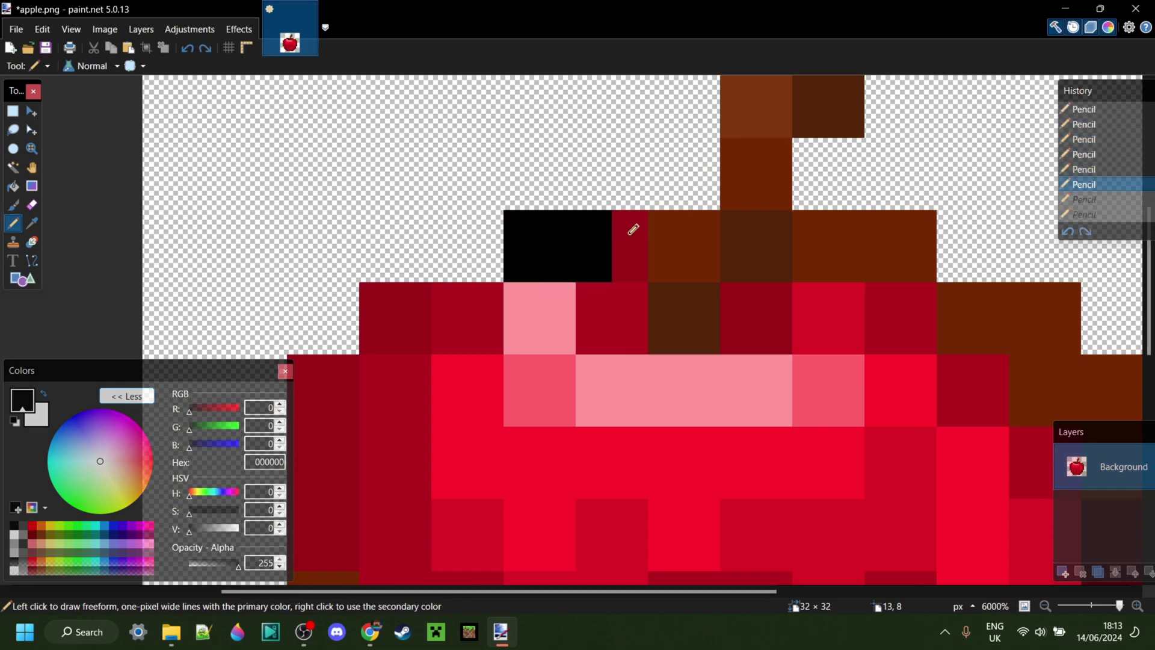
key("ctrl+z")
key("ctrl+z")
key("ctrl+z")
key("ctrl+z")
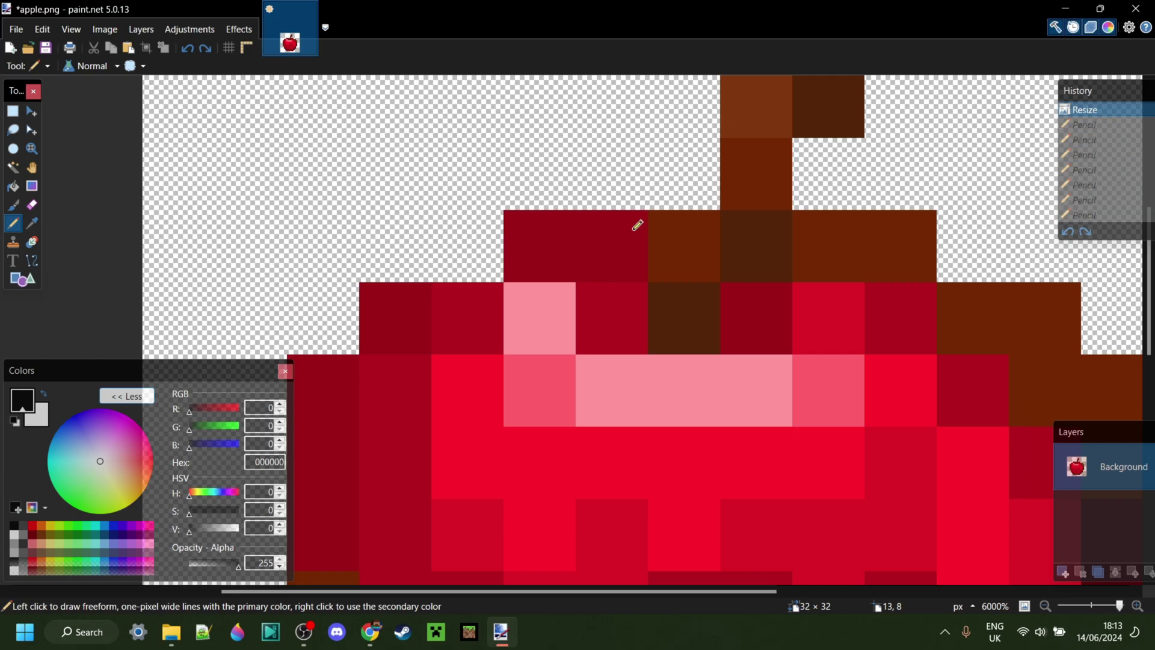
Draw a black pixel row above the apple's top edge and save apple.png.
left_click_drag(716, 191, 506, 191)
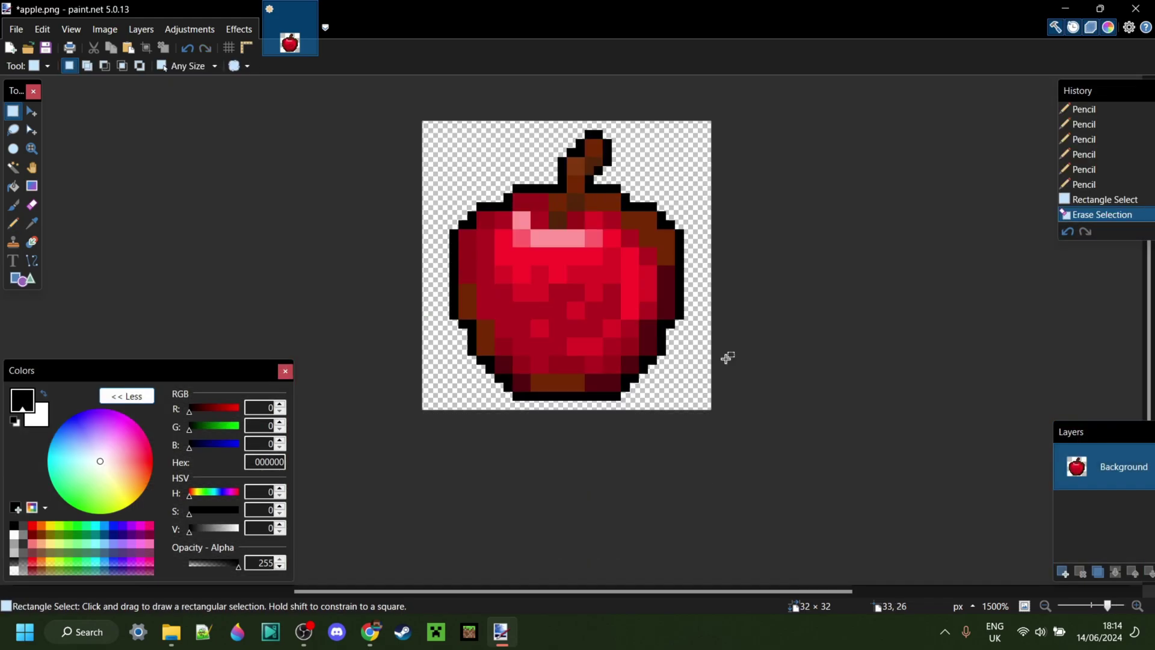
scroll(528, 258, "up", 3)
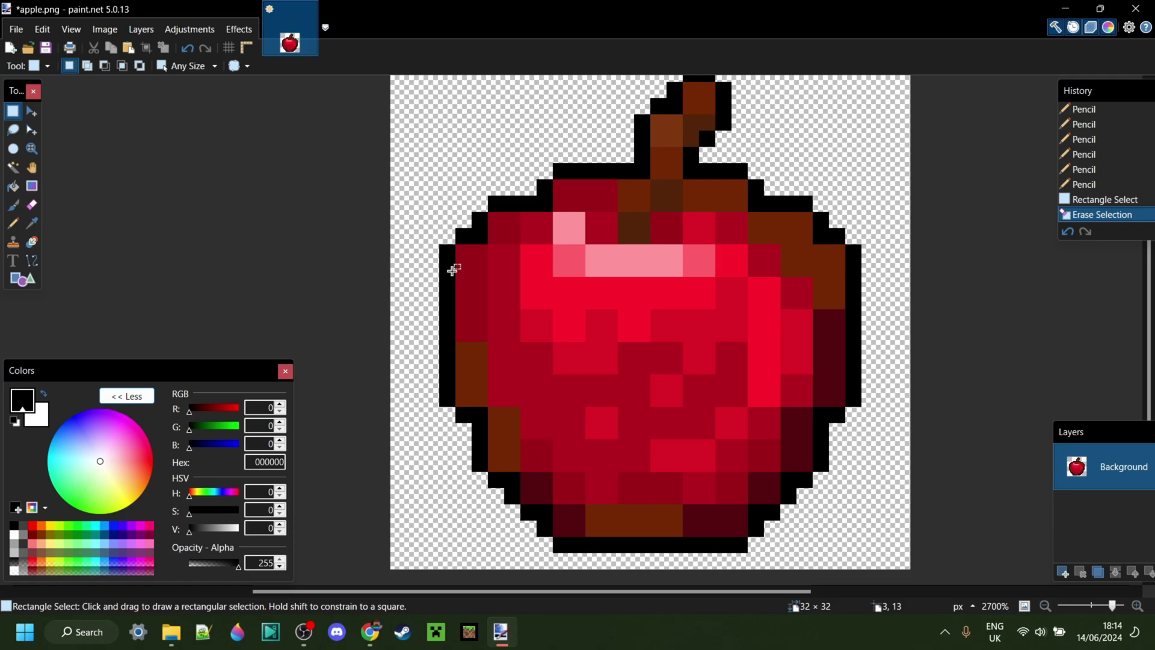
scroll(663, 192, "down", 2)
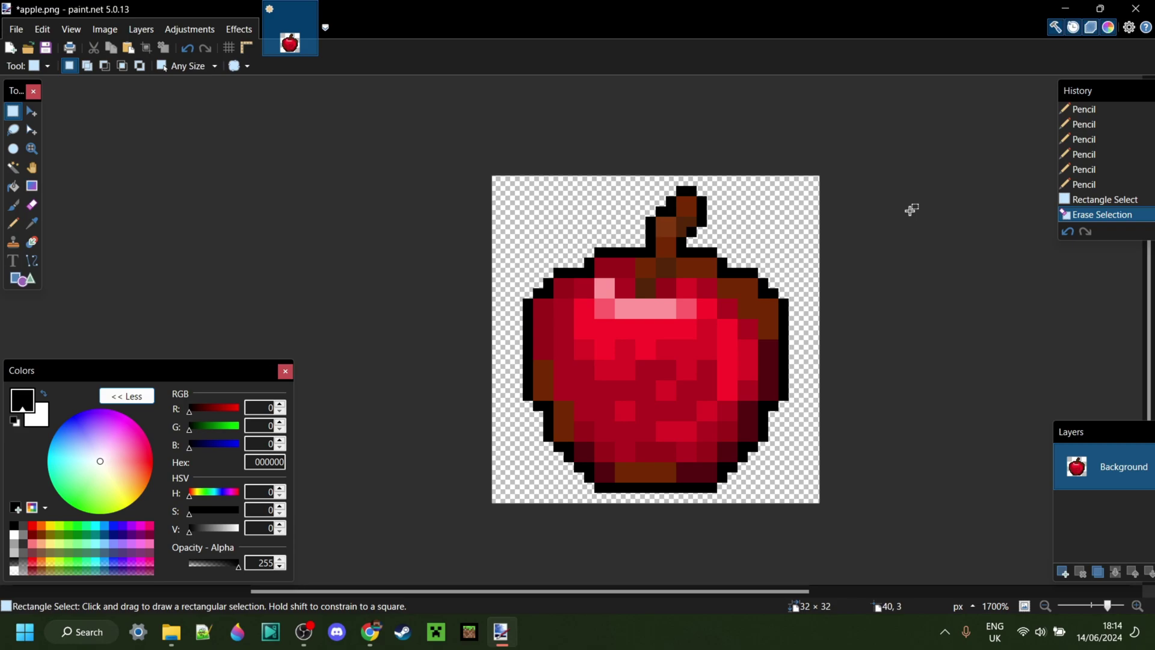
key("ctrl+s")
left_click(693, 434)
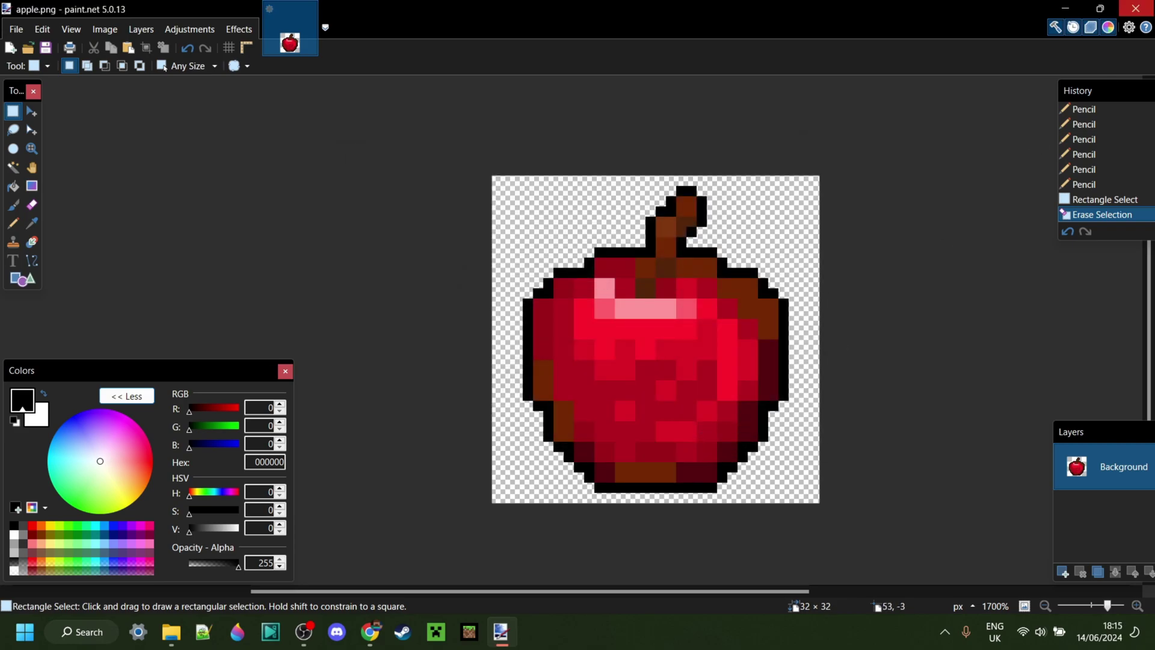
Close paint.net and delete the other 604 item textures, keeping only apple.png.
key("alt+F4")
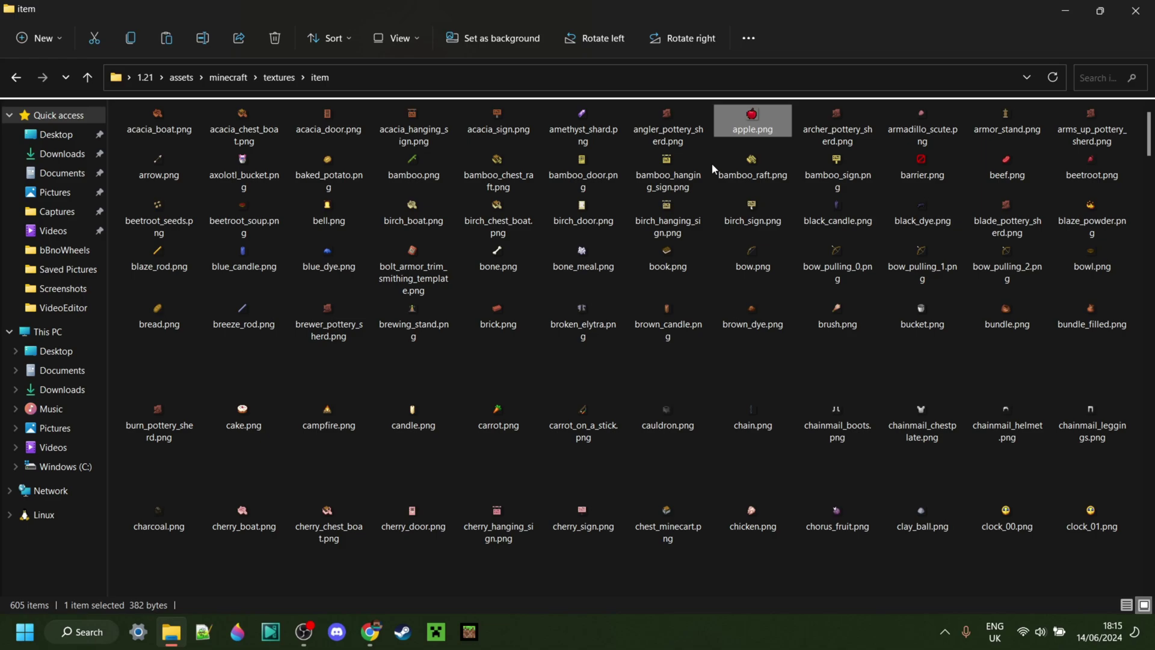
key("ctrl+a")
left_click(753, 120, "ctrl")
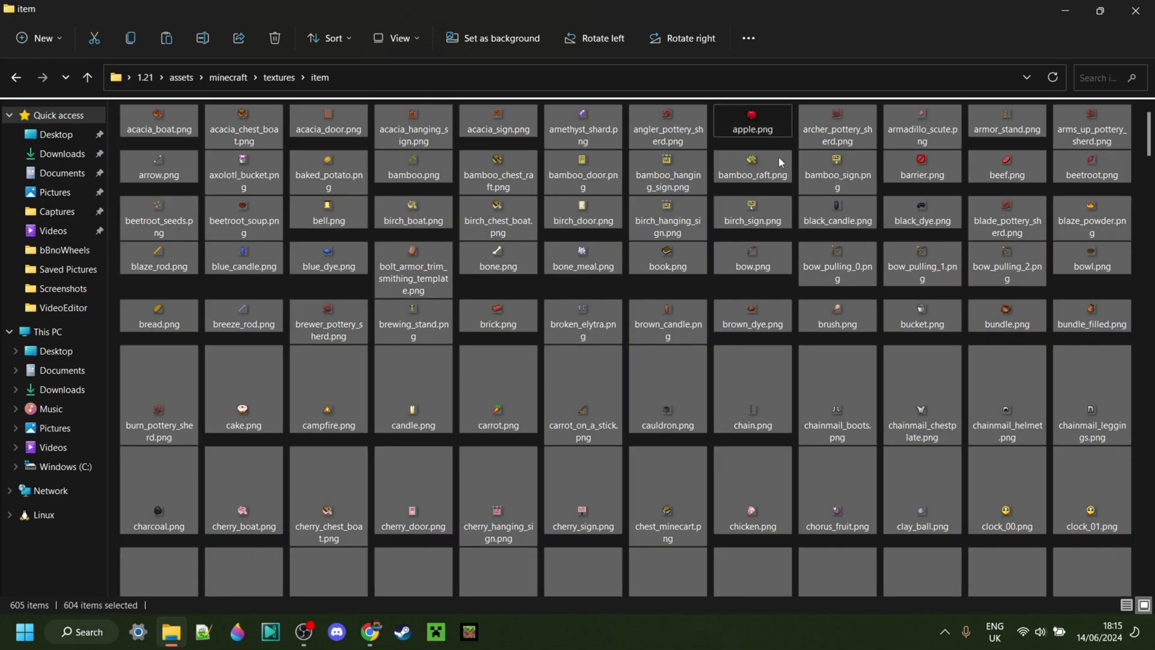
right_click(691, 122)
left_click(742, 128)
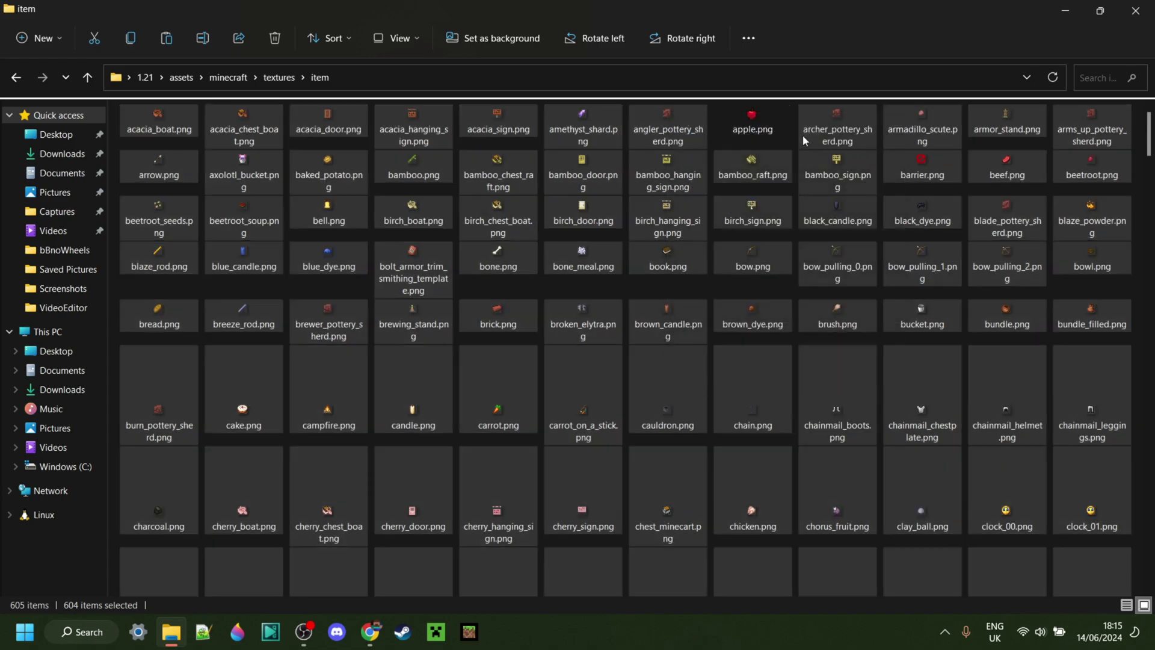
key("Delete")
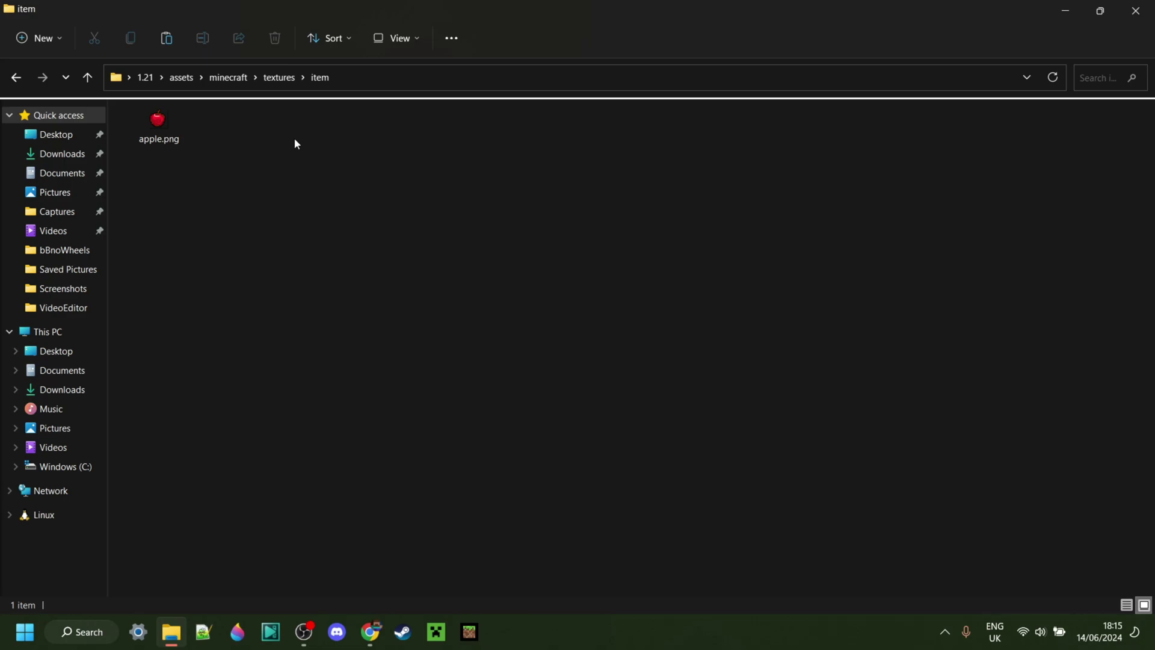
Delete every texture in the block folder except acacia_planks.png.
left_click(274, 83)
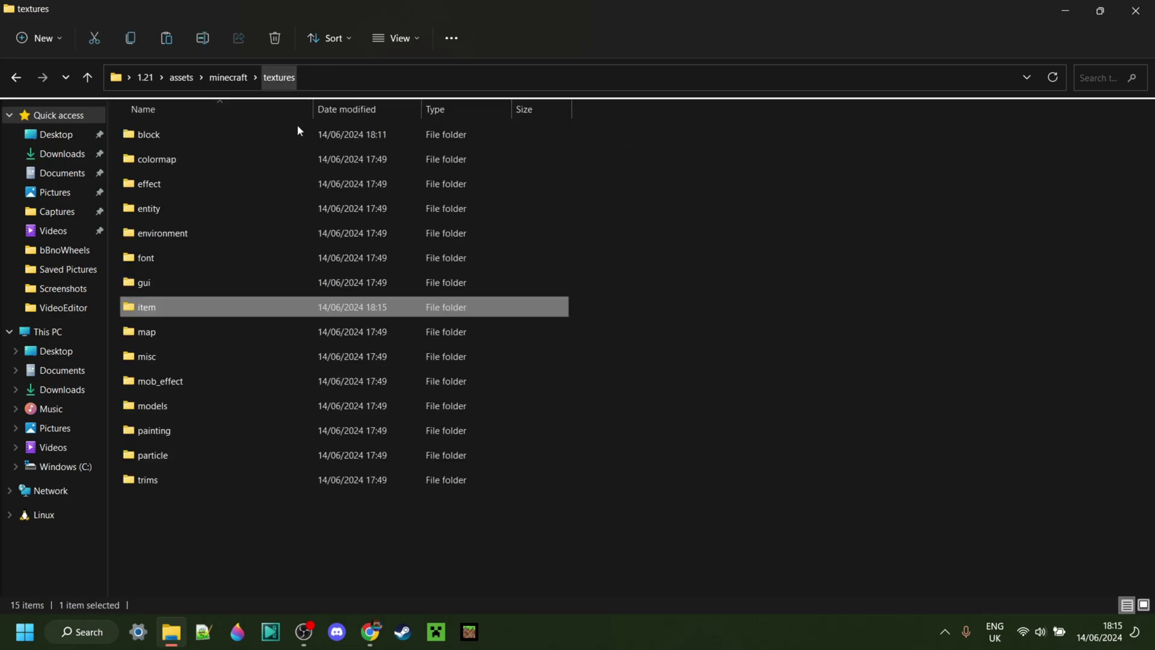
double_click(187, 140)
key("ctrl+a")
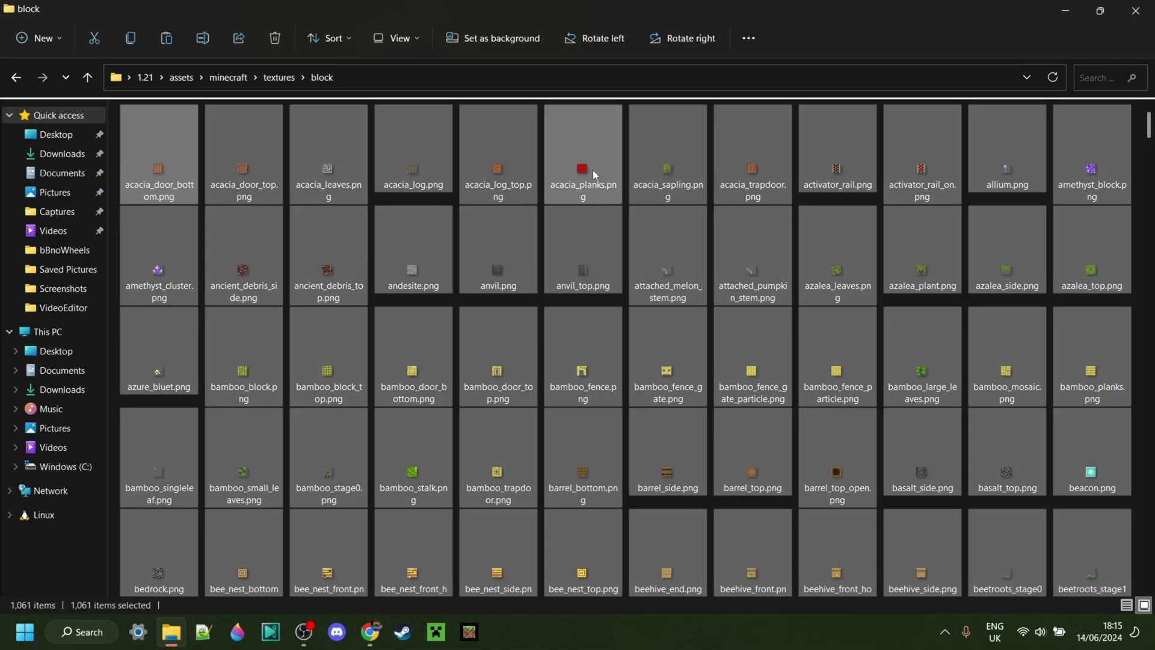
left_click(587, 170, "ctrl")
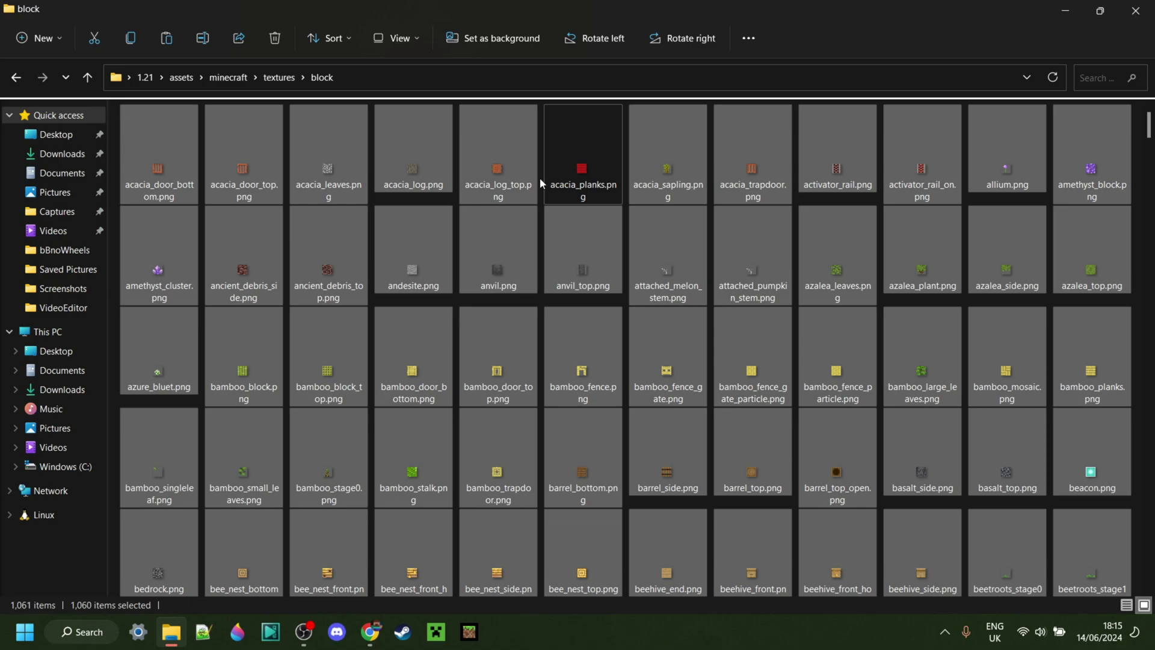
right_click(503, 176)
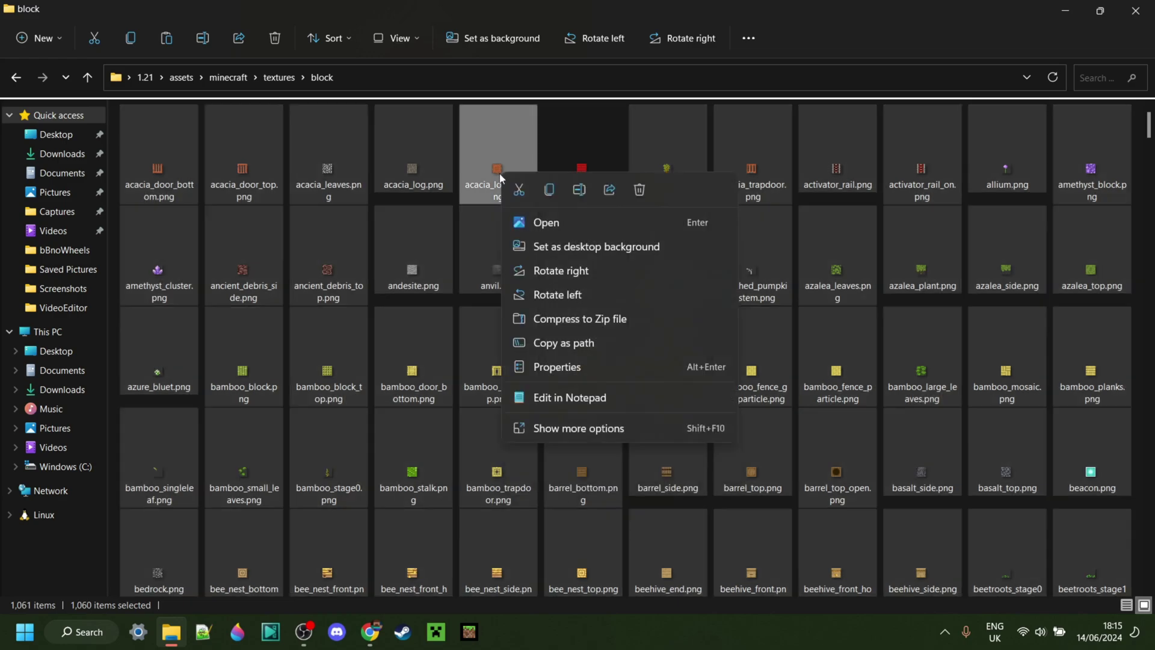
left_click(639, 191)
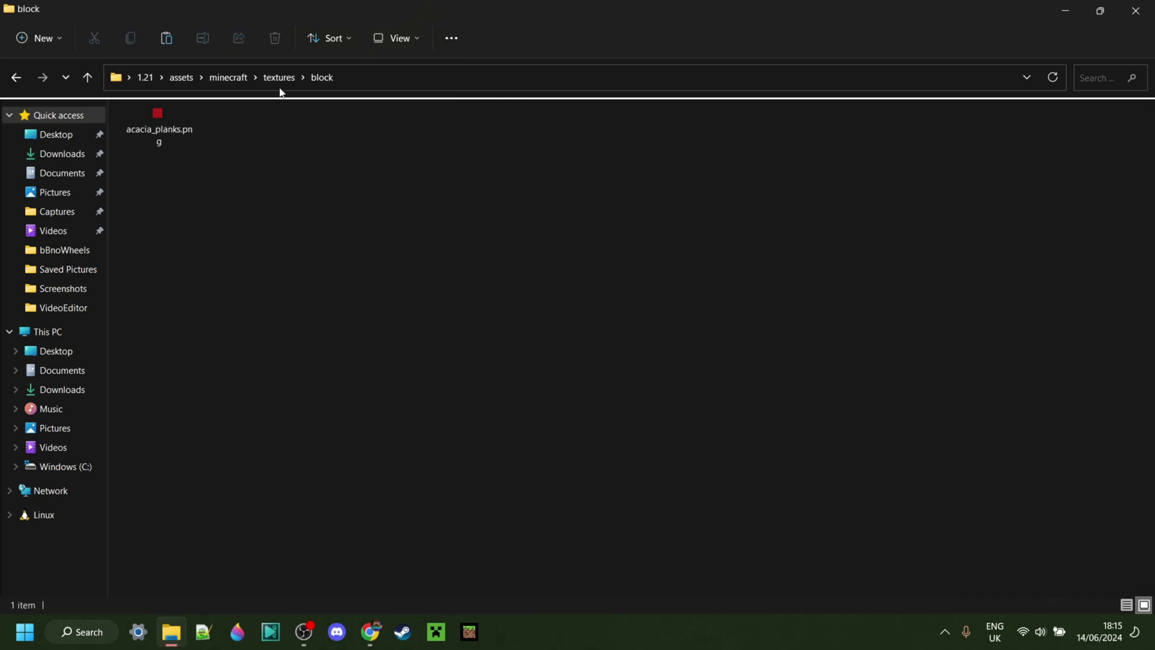
Delete the texture folders from colormap through trims, leaving only block and item.
left_click(278, 78)
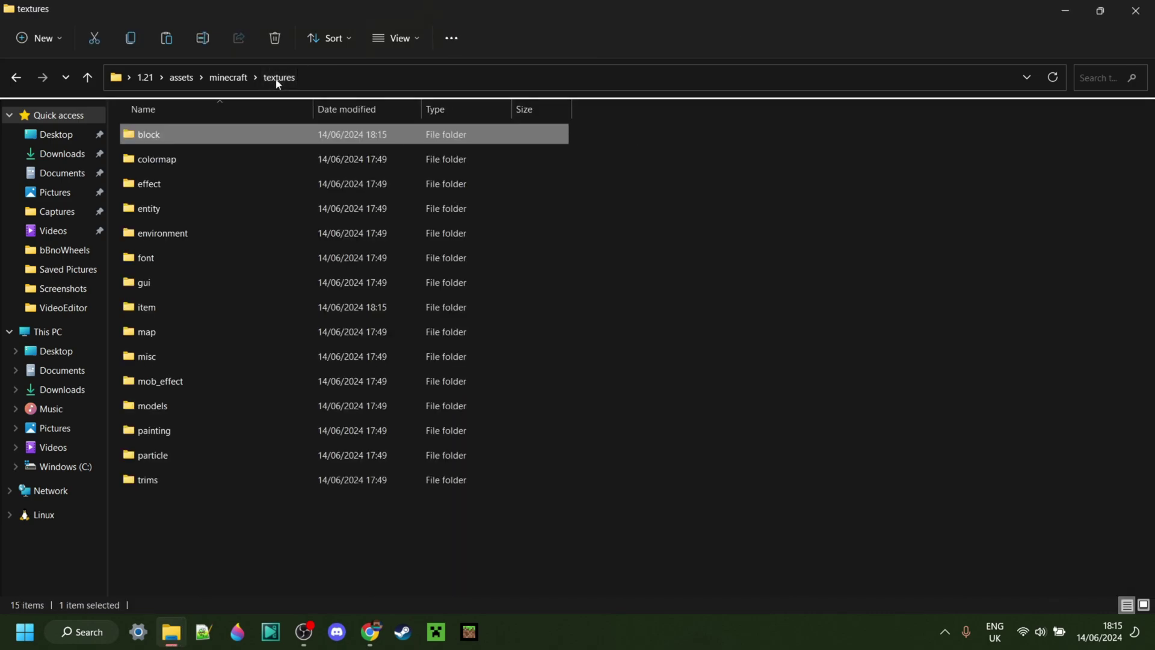
left_click(189, 157)
left_click(174, 482, "shift")
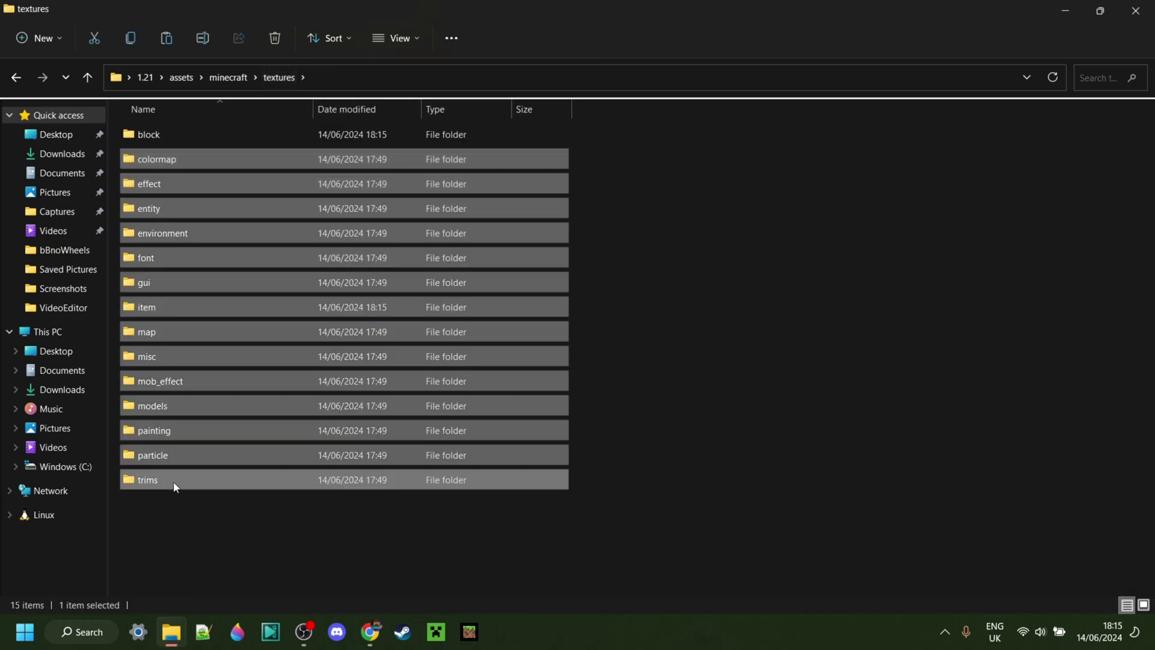
left_click(160, 316, "ctrl")
right_click(147, 287)
left_click(784, 275)
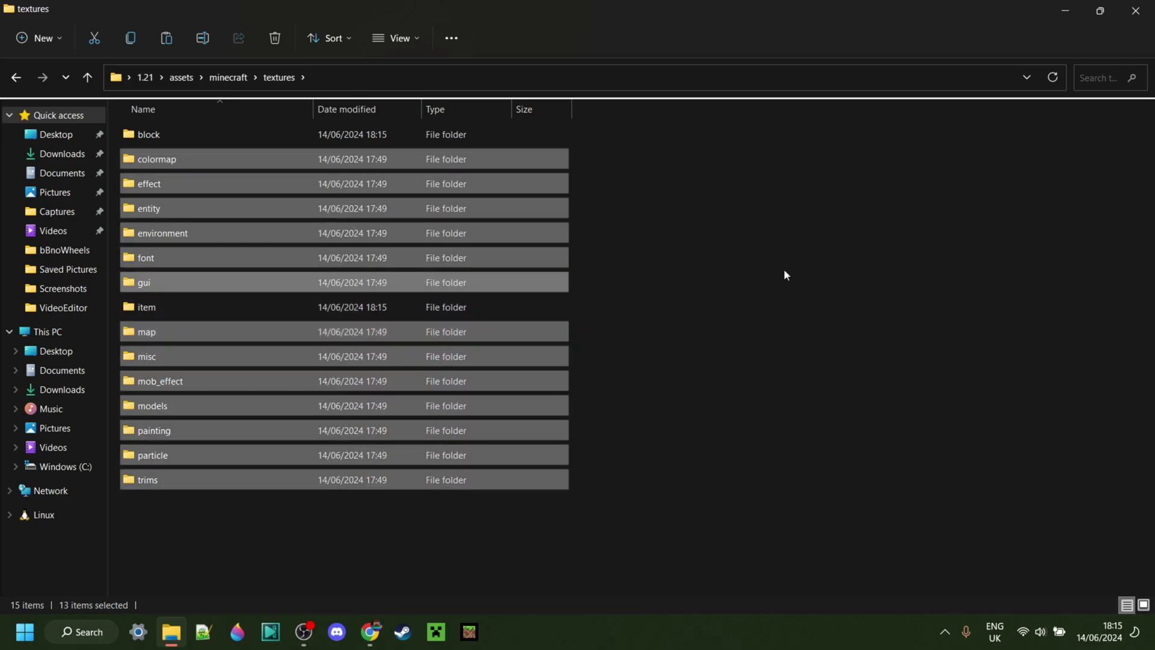
key("Delete")
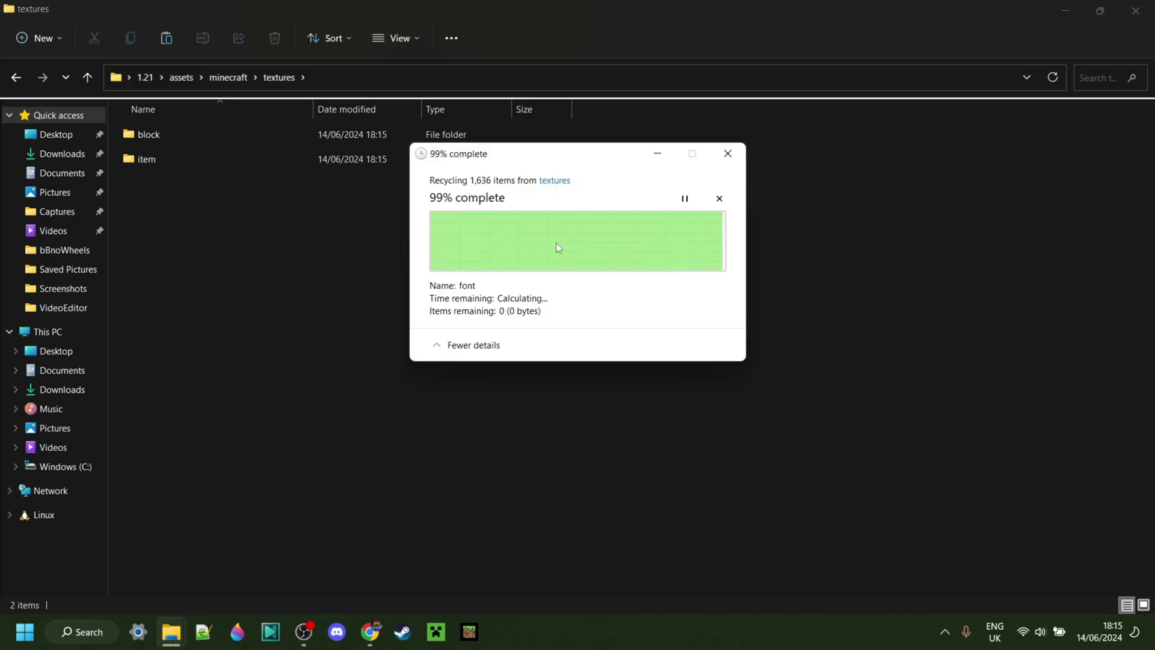
Check the item and block folder contents, then return to the 1.21 folder holding only assets.
double_click(159, 157)
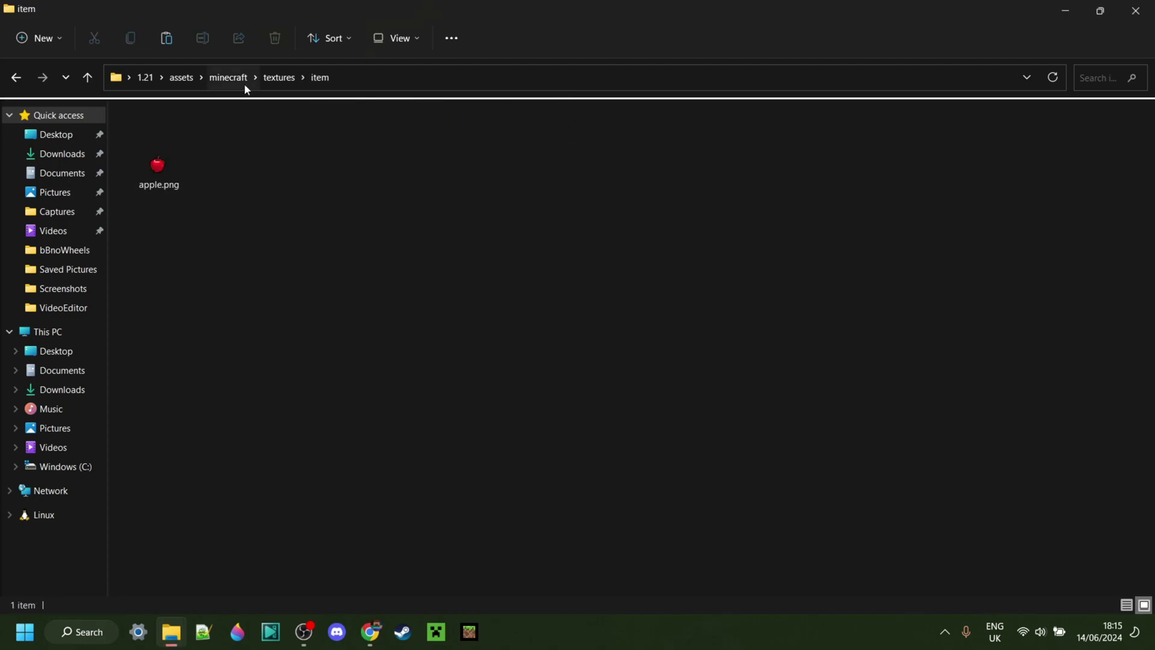
left_click(278, 77)
double_click(211, 134)
left_click(278, 77)
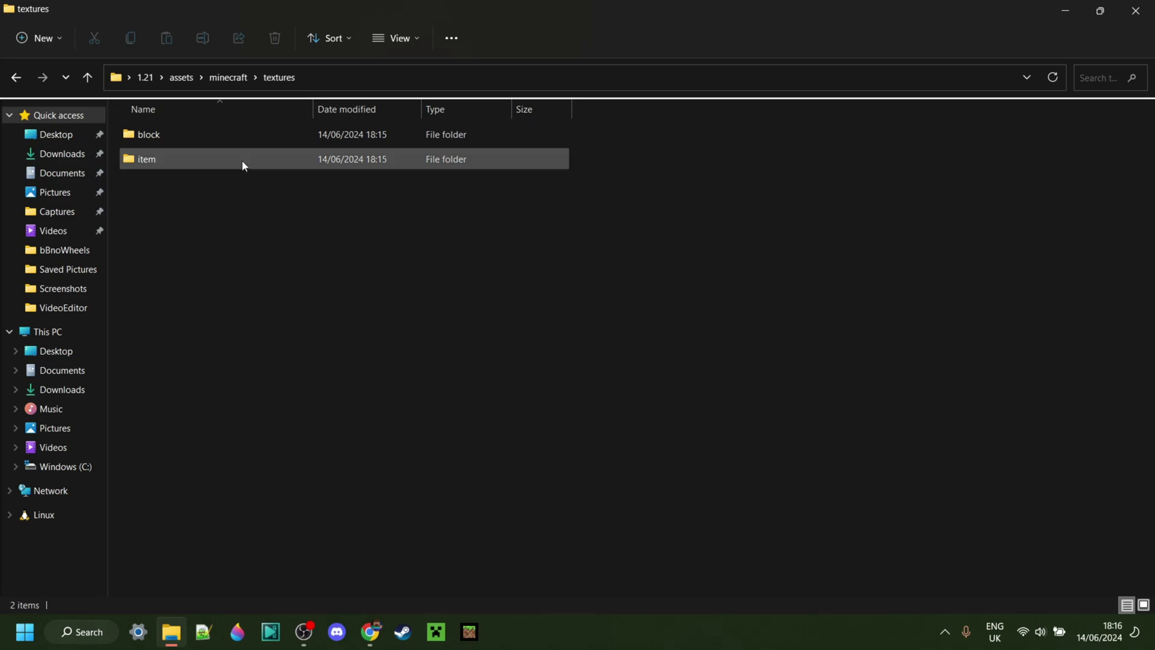
left_click(145, 77)
left_click(168, 155)
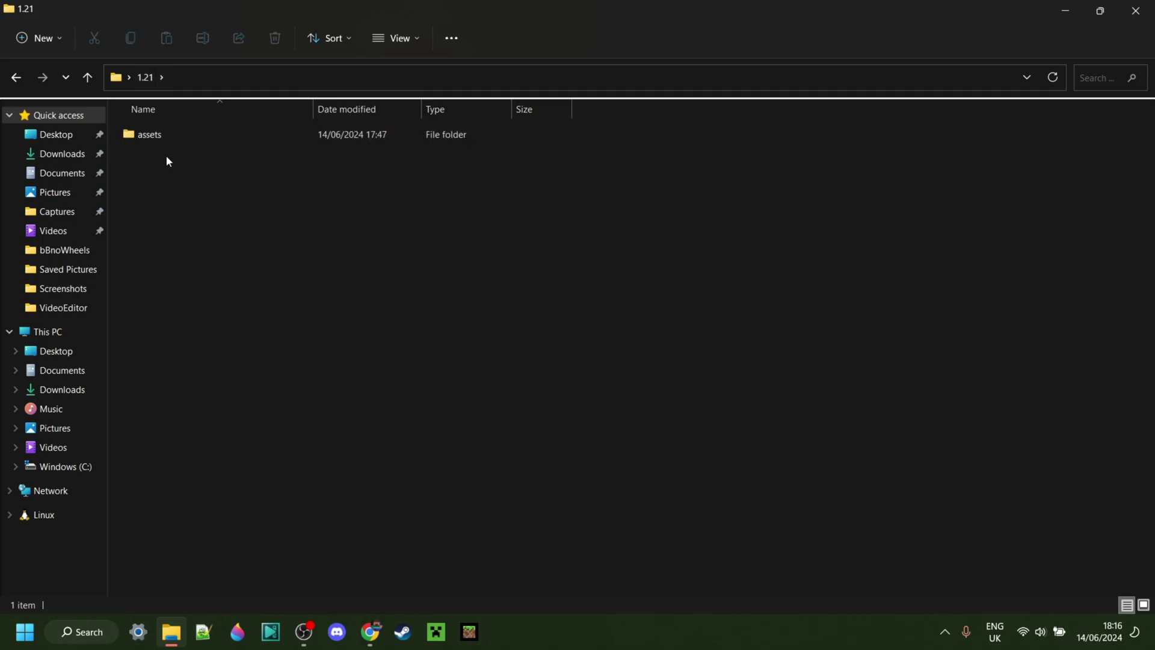
mouse_move(151, 140)
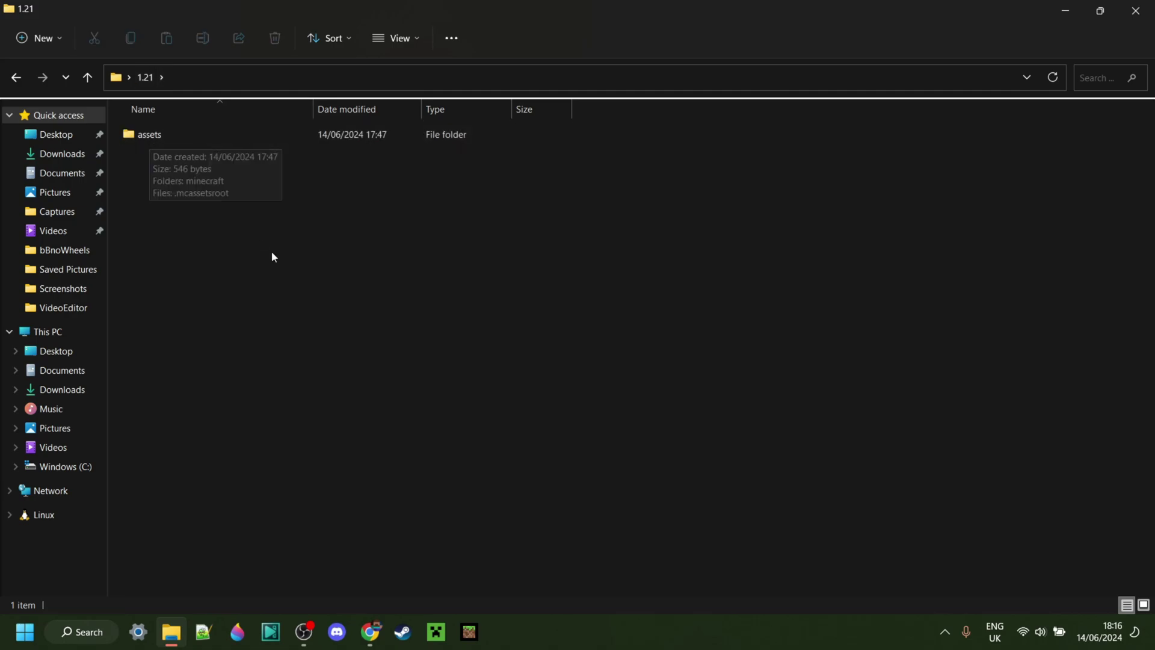
Add a new text document named 'pack' beside the assets folder in 1.21.
right_click(150, 172)
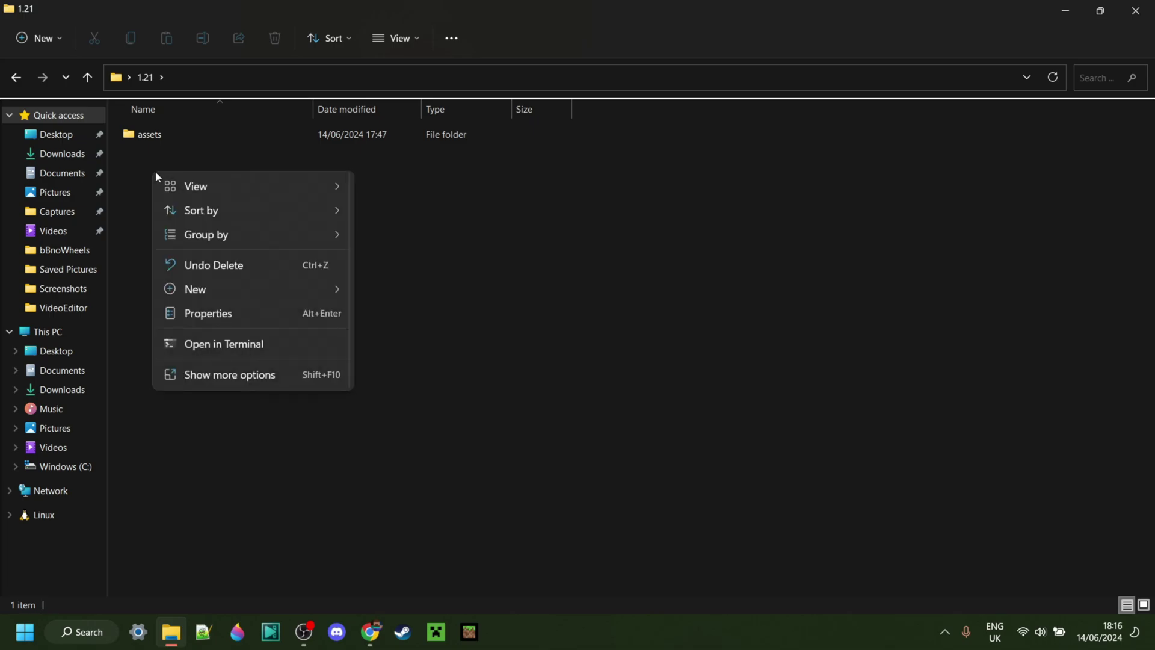
mouse_move(335, 291)
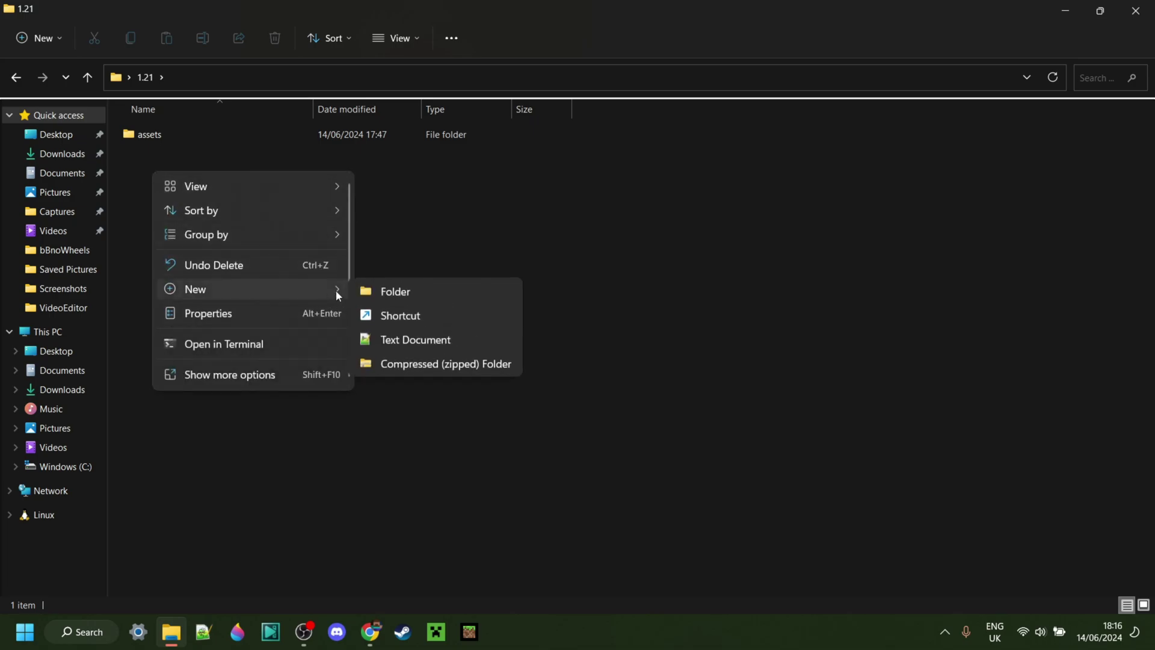
left_click(421, 340)
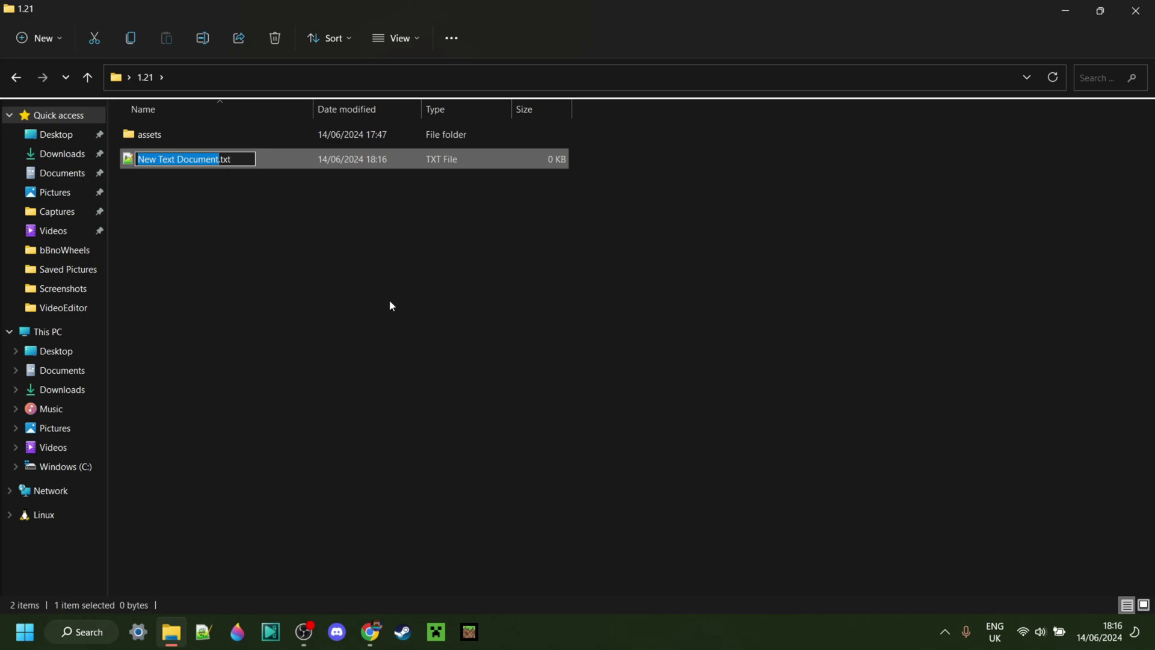
type("pack")
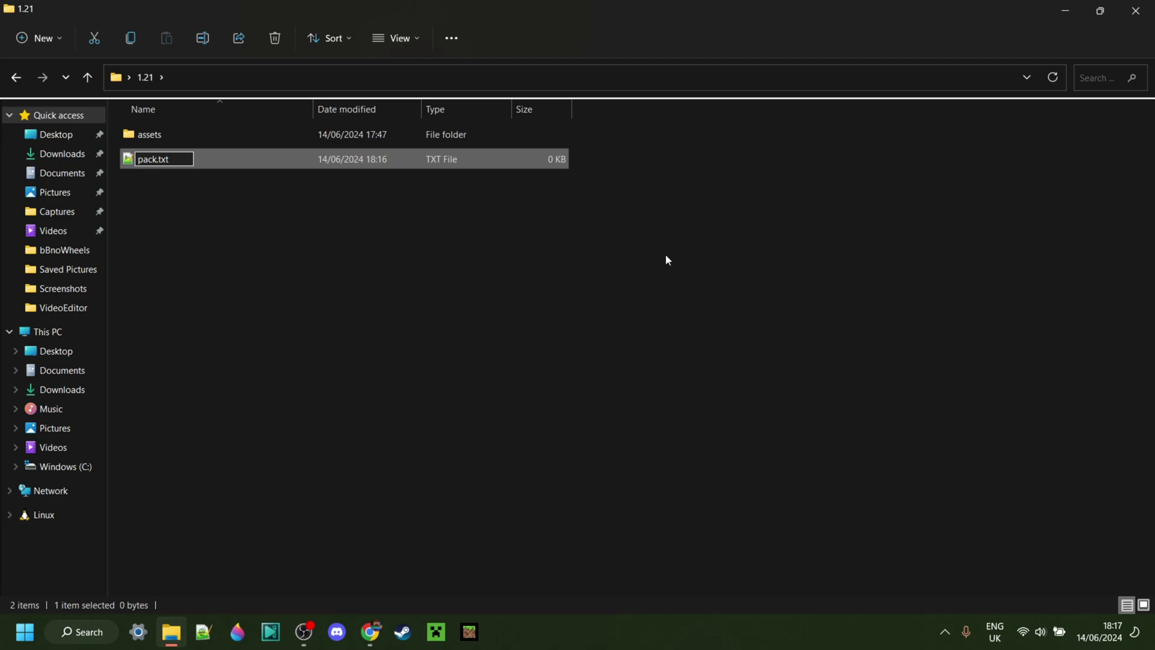
left_click(536, 244)
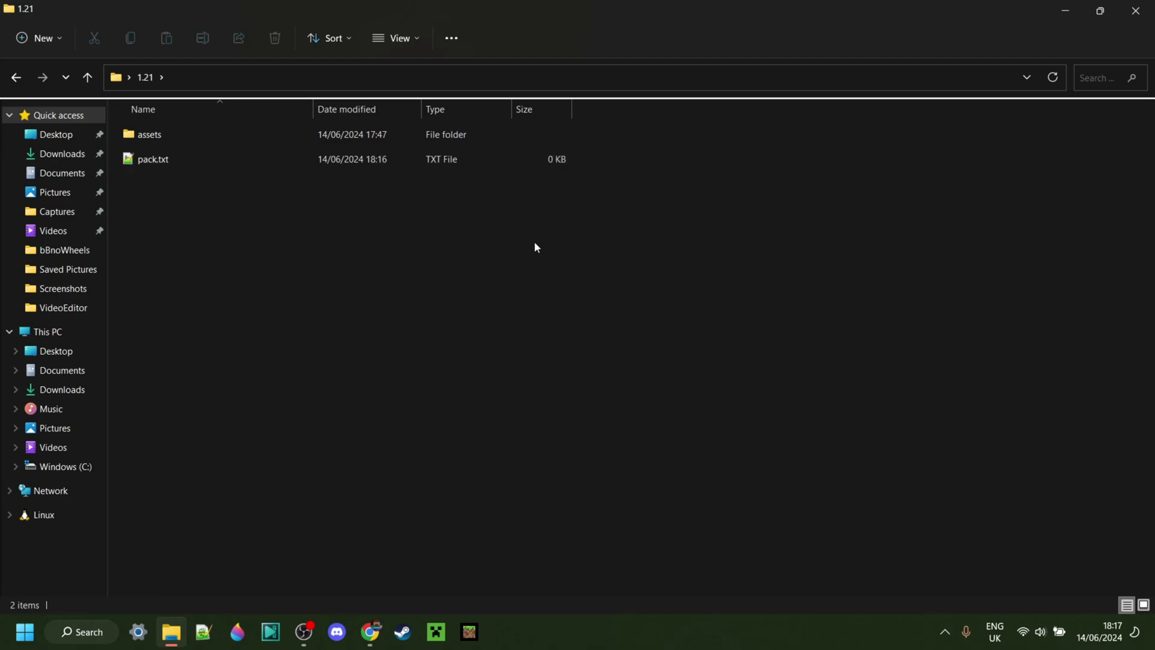
Open pack.txt in Notepad++ and paste the JSON pack template, noting pack_format on line 3.
double_click(154, 159)
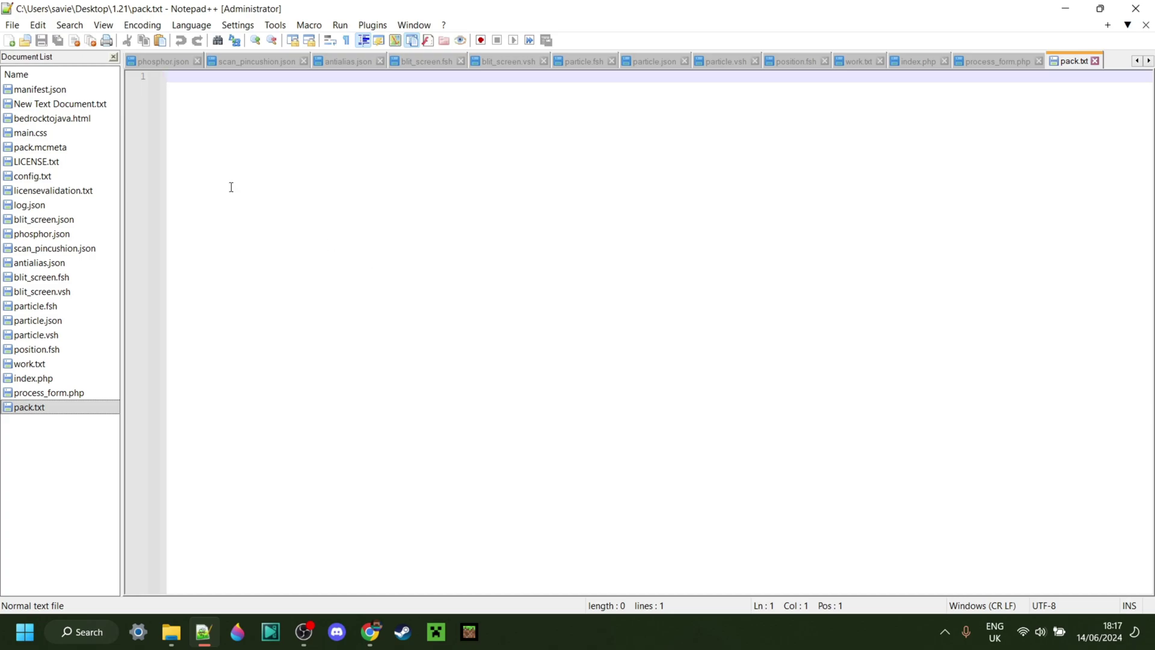
type("{   \"pack\": {     \"pack_format\": 1,     \"description\": \"desc\"   } }")
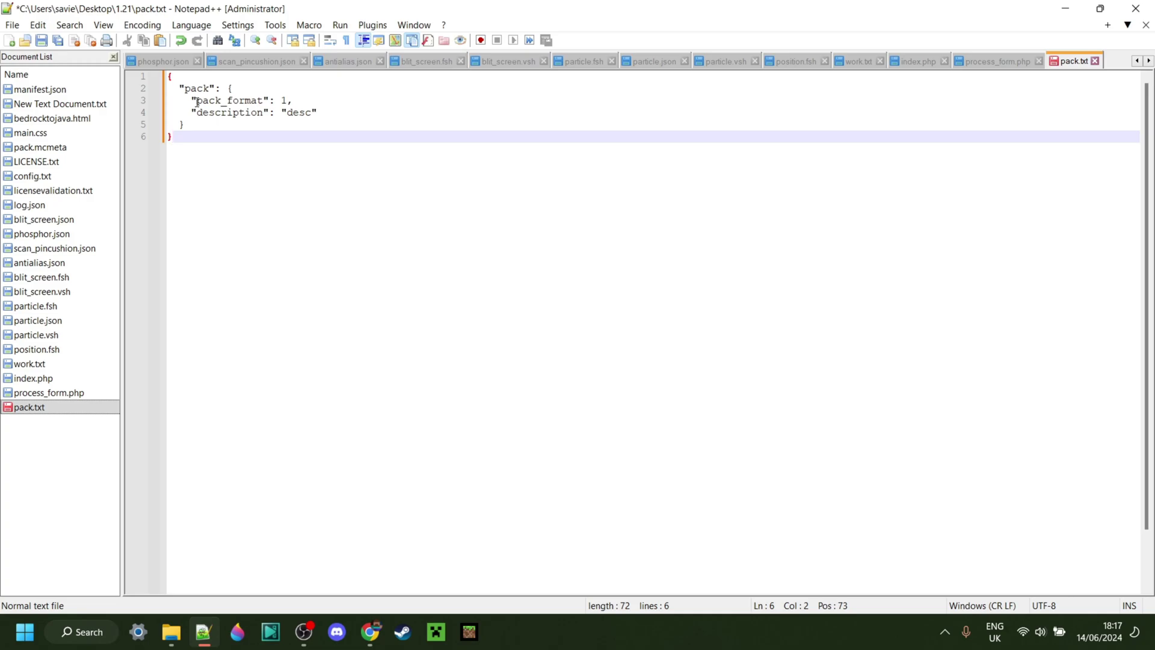
left_click_drag(197, 101, 291, 101)
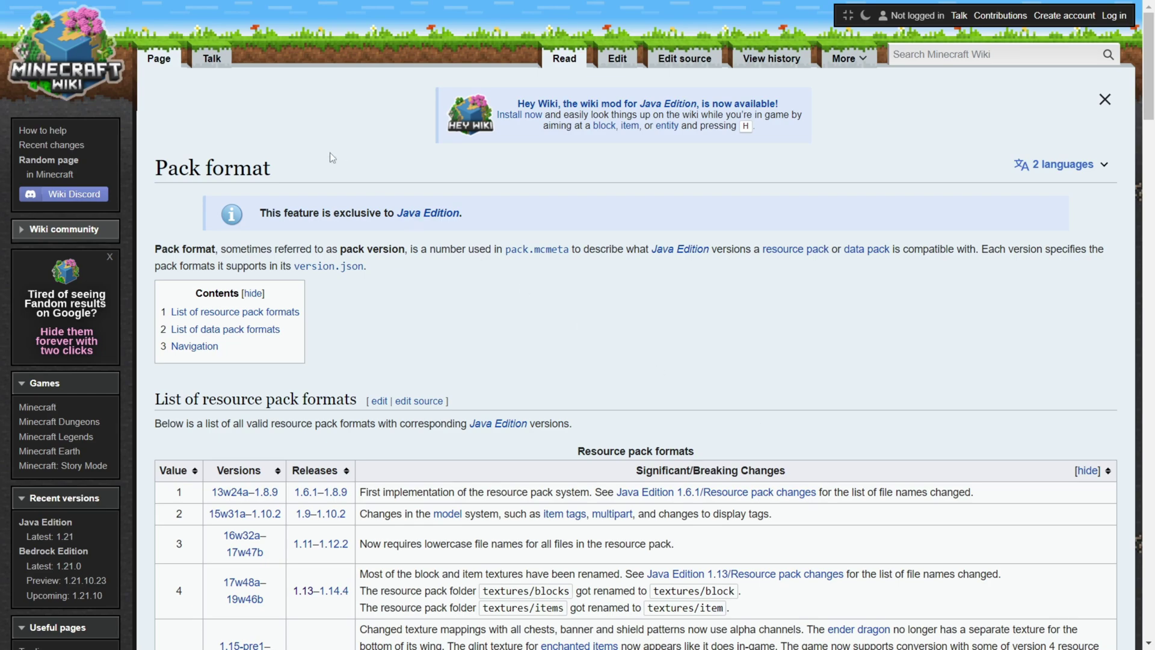
Scroll the Minecraft Wiki Pack format page to the List of resource pack formats.
left_click_drag(282, 168, 158, 170)
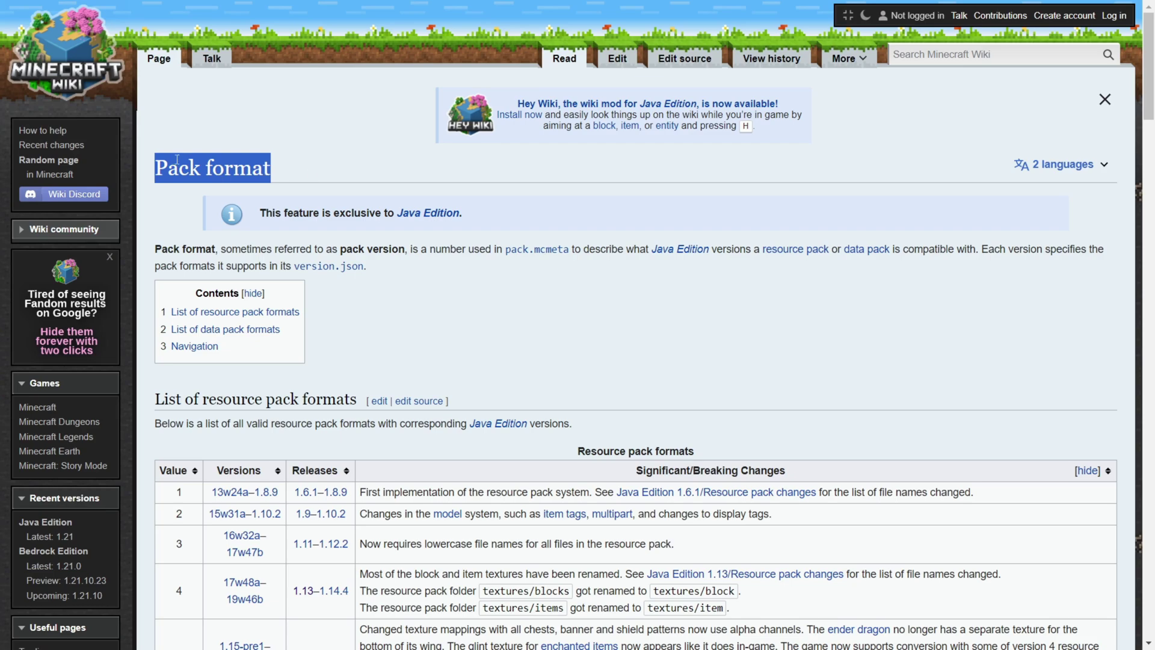
left_click(283, 162)
scroll(327, 214, "down", 3)
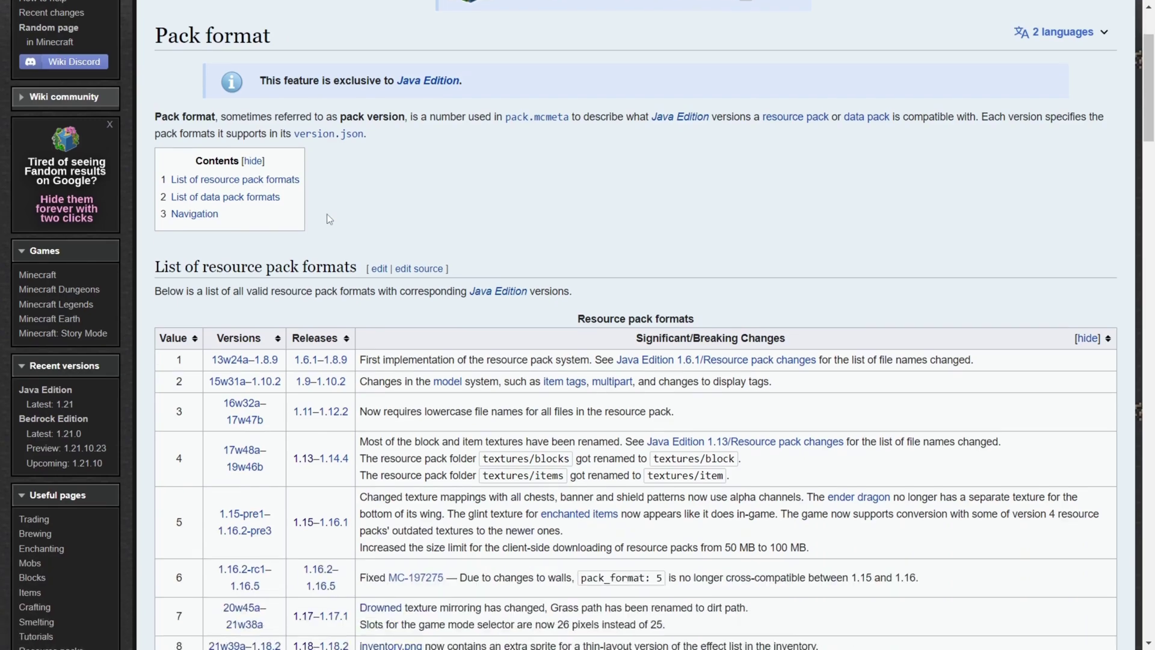
left_click_drag(154, 249, 359, 249)
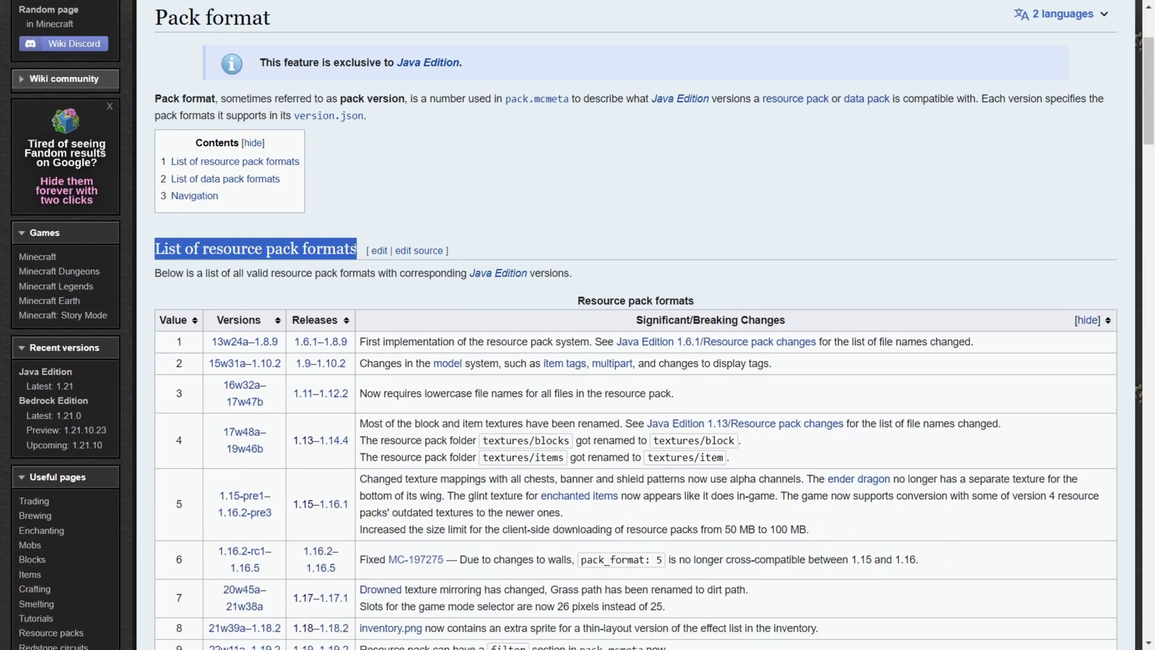
left_click(430, 189)
scroll(391, 204, "down", 1)
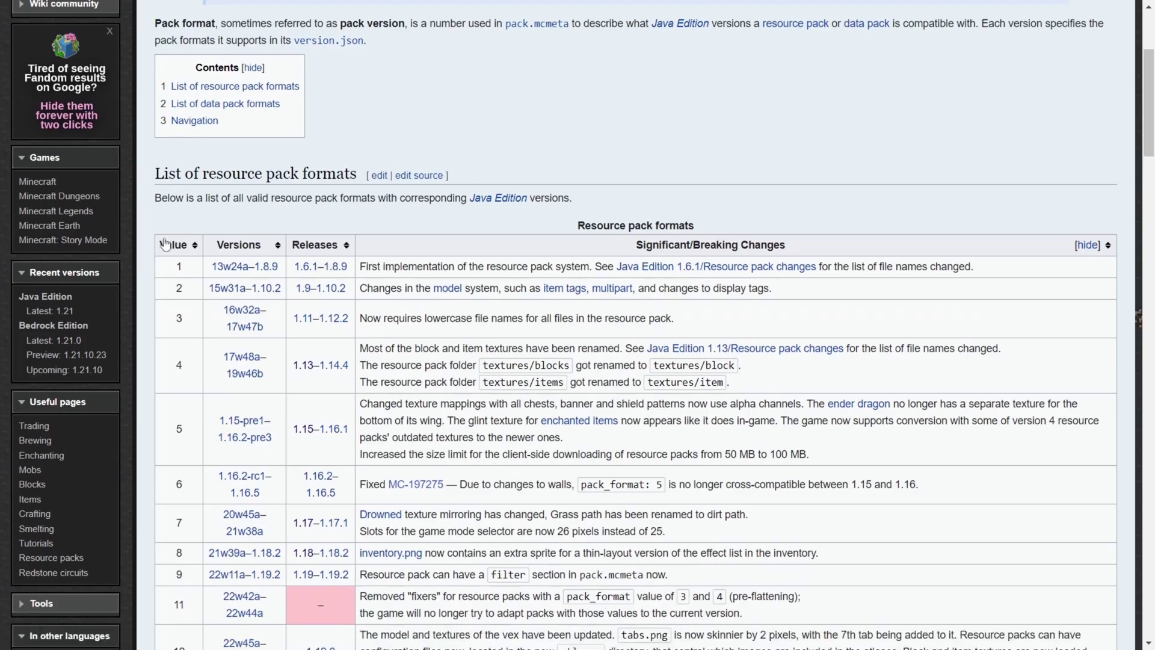
scroll(176, 245, "down", 5)
scroll(176, 245, "up", 2)
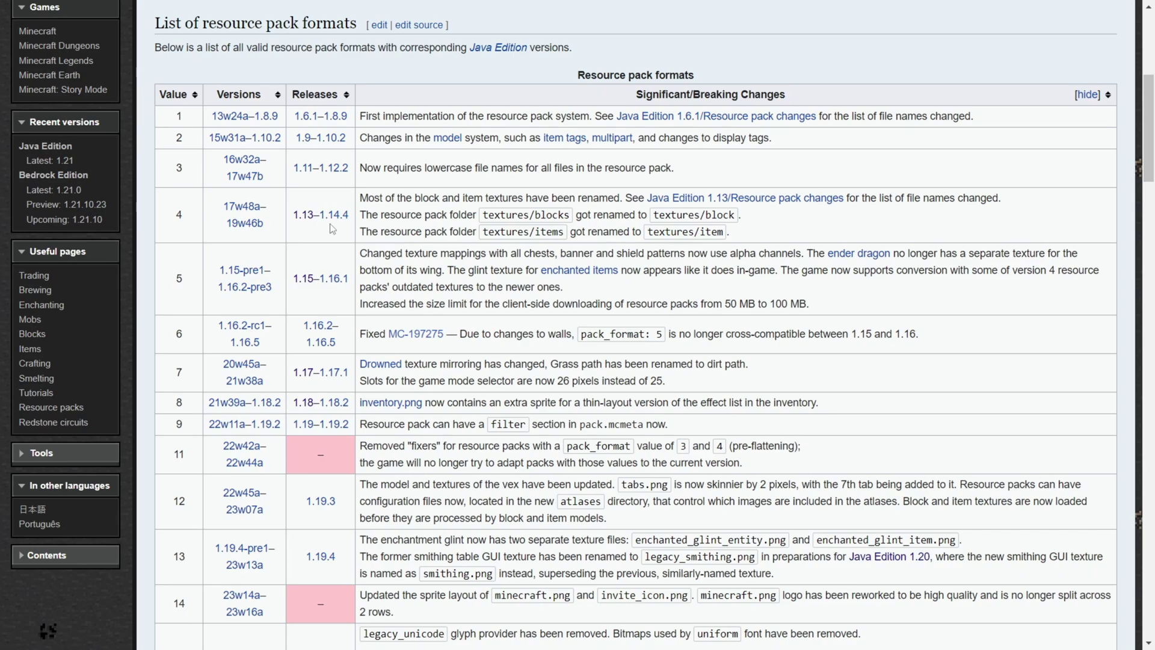
Find value 34 for release 1.21 in the table and return to pack.txt.
scroll(326, 237, "down", 7)
scroll(326, 238, "down", 6)
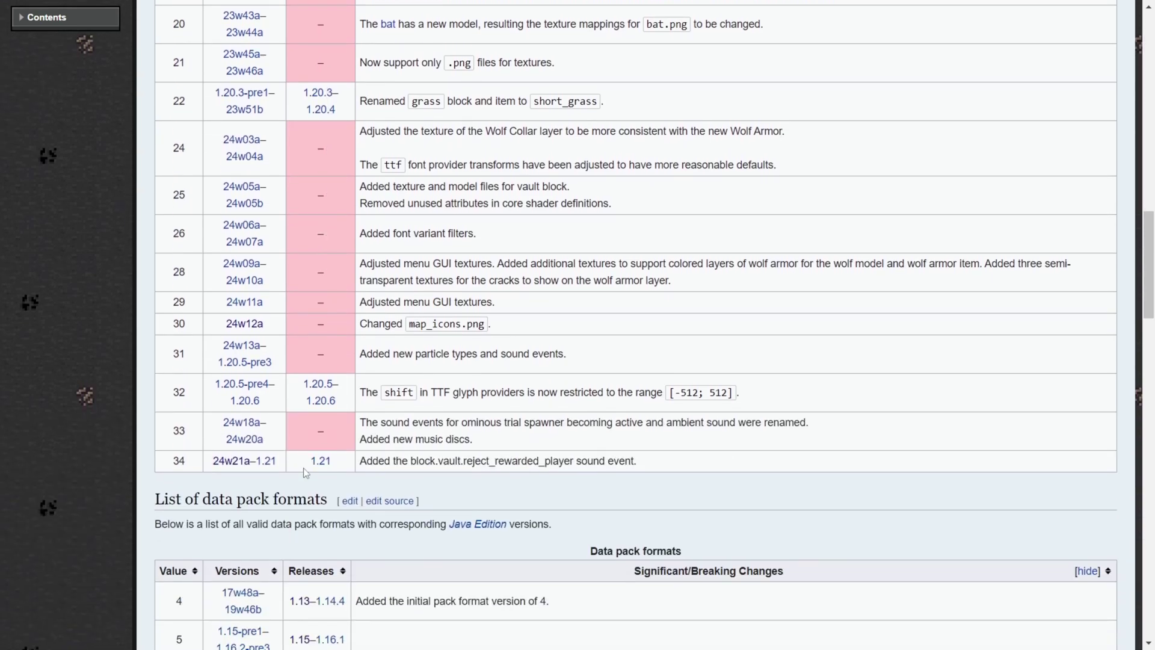
mouse_move(319, 469)
left_click_drag(188, 465, 175, 462)
left_click(327, 491)
scroll(416, 490, "up", 12)
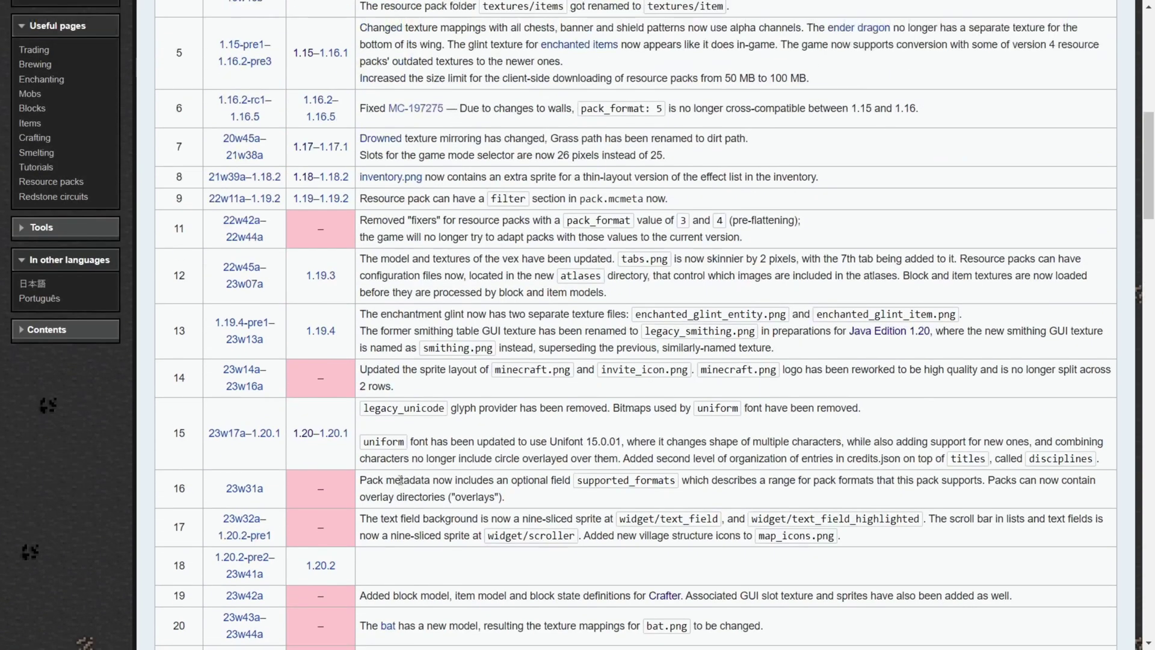
scroll(399, 480, "up", 1)
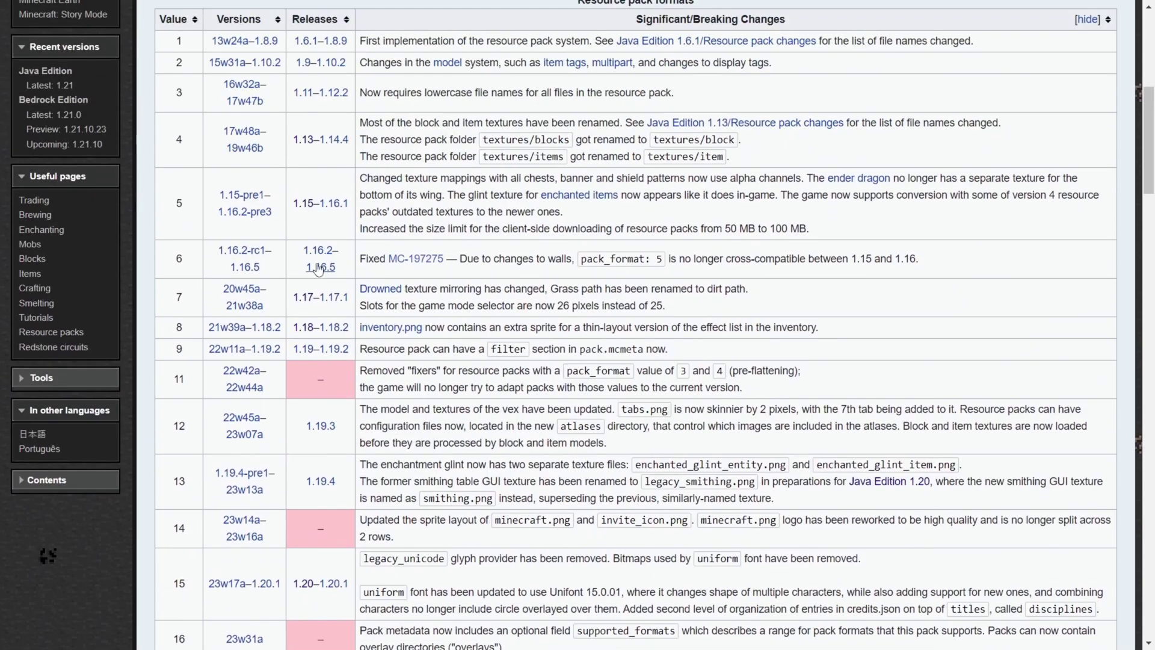
mouse_move(327, 271)
scroll(173, 265, "down", 1)
key("alt+Tab")
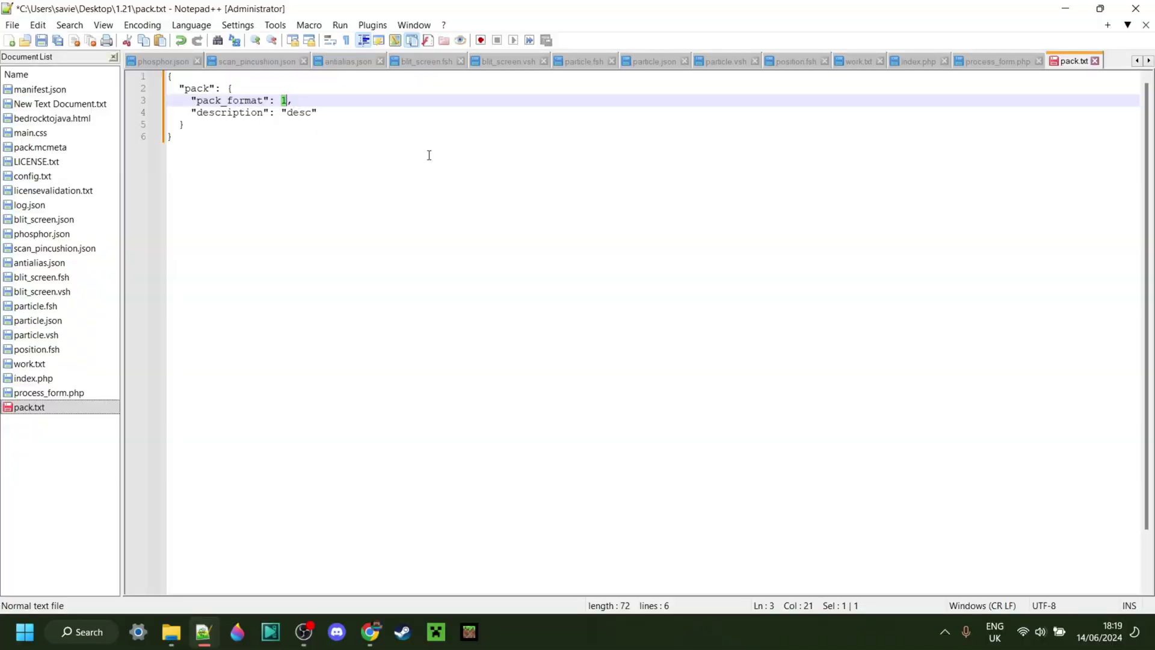
Change pack_format from 1 to 34, keeping the trailing comma.
type("34")
key("BackSpace")
type(",")
Replace the 'desc' placeholder with a custom pack description, save pack.txt, and close Notepad++.
left_click_drag(196, 115, 264, 116)
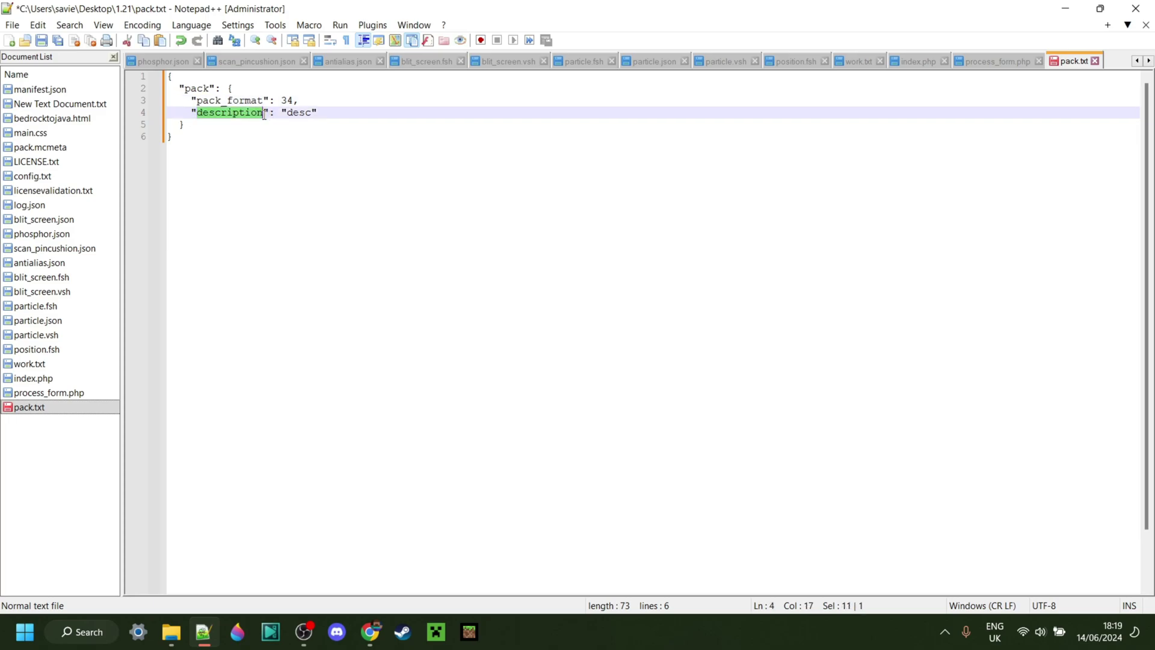
double_click(301, 114)
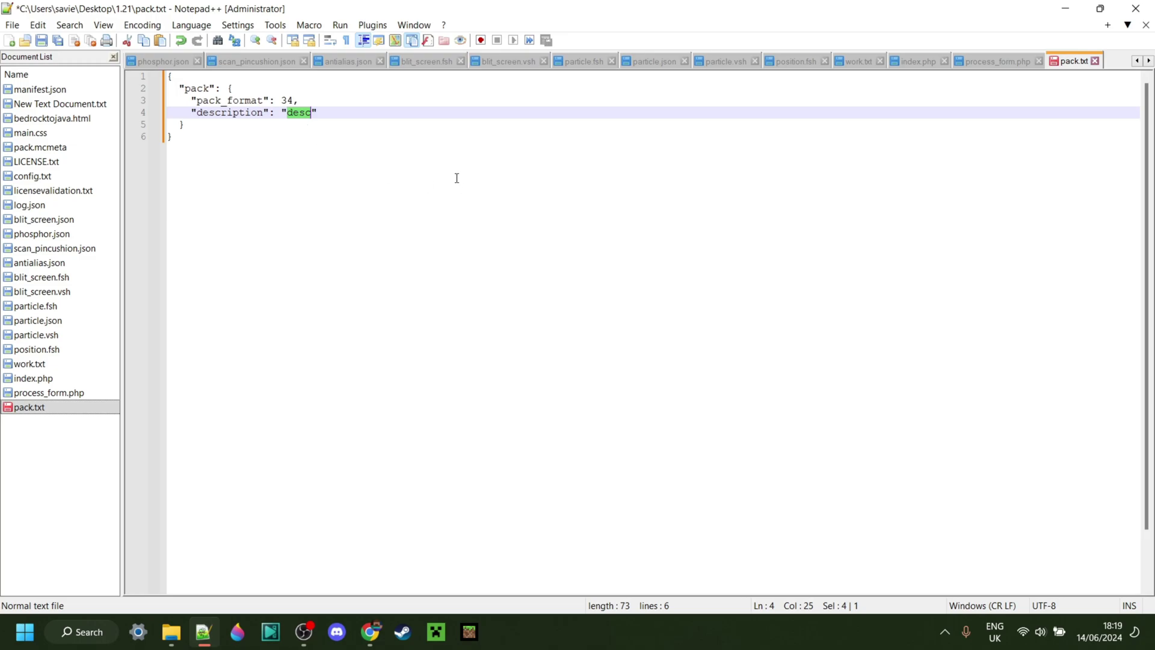
type("Itsme64's ")
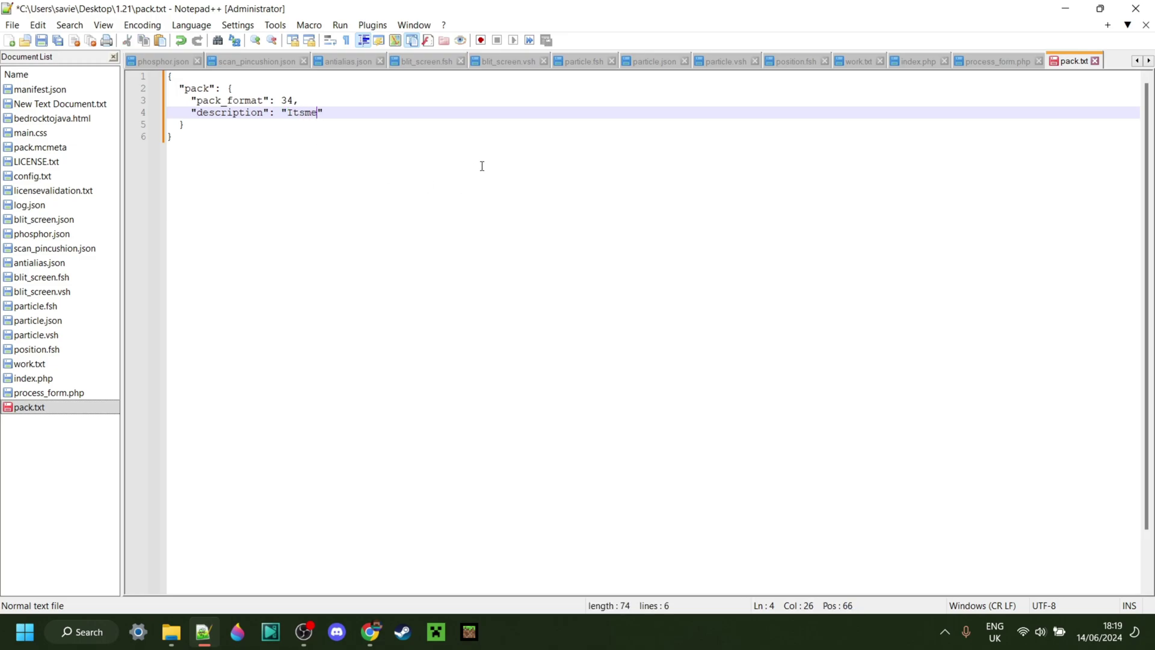
type("Custon")
key("BackSpace")
type("m Pack Subscribe")
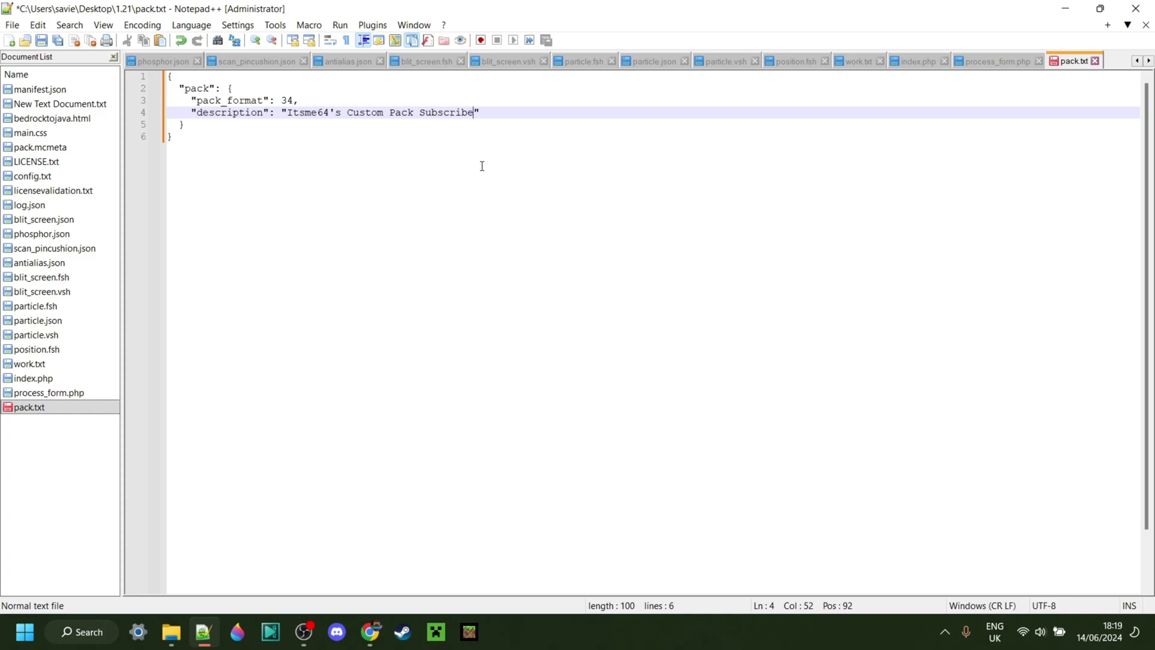
key("ctrl+s")
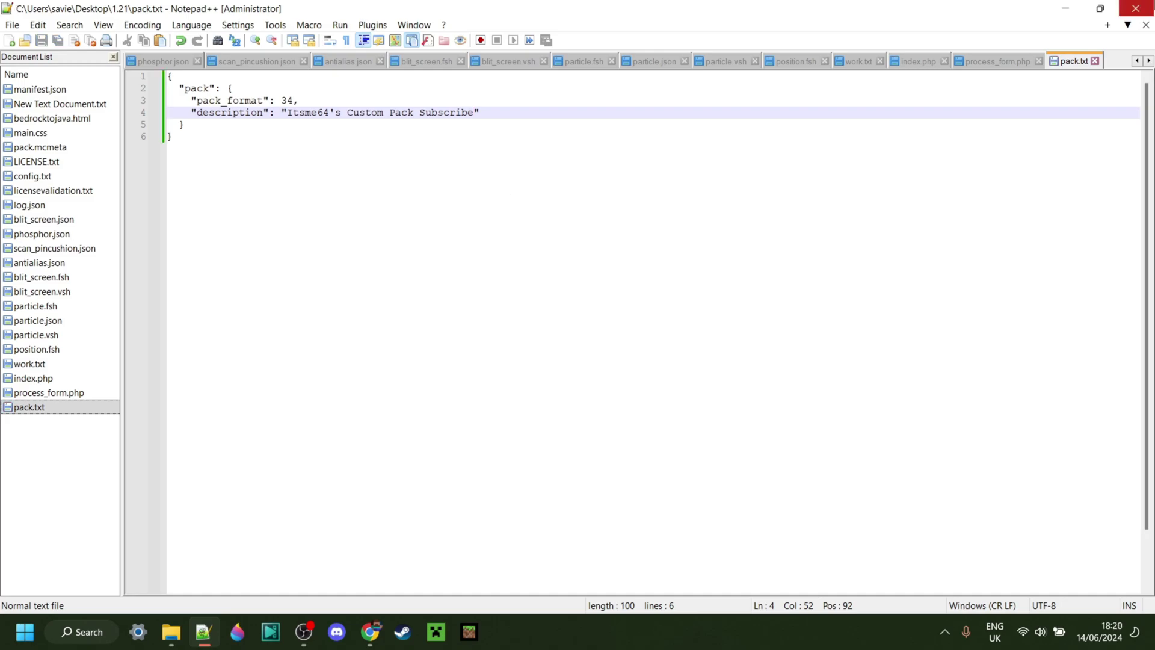
left_click(1137, 9)
left_click(364, 255)
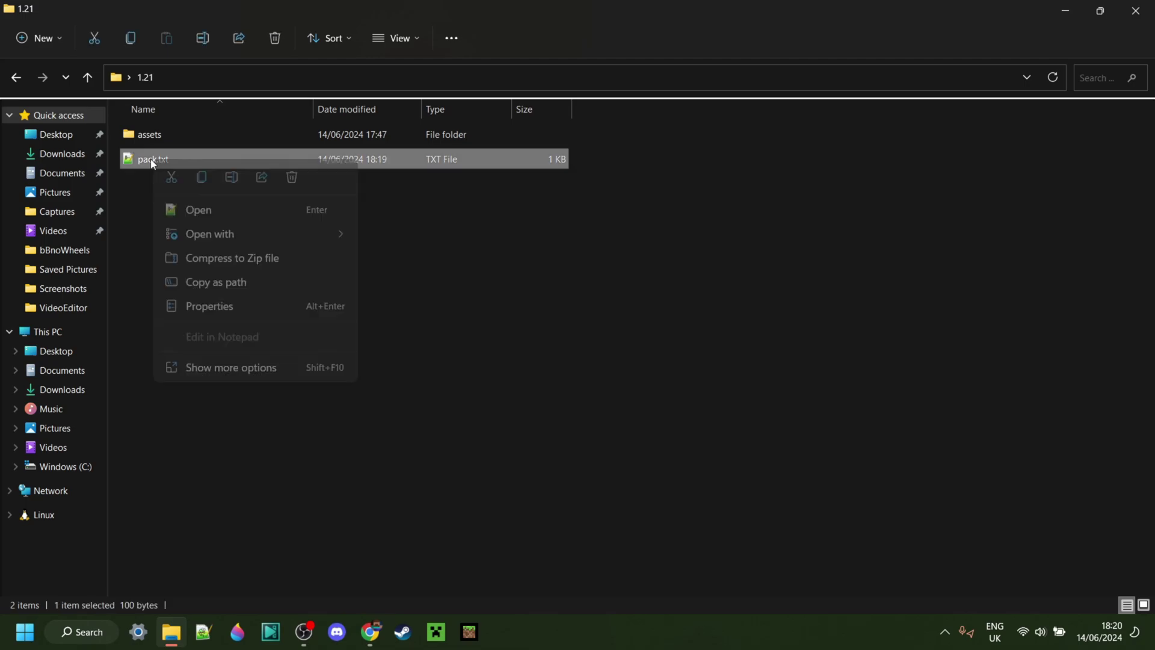
Rename pack.txt to pack.mcmeta and accept the extension-change warning.
left_click(231, 178)
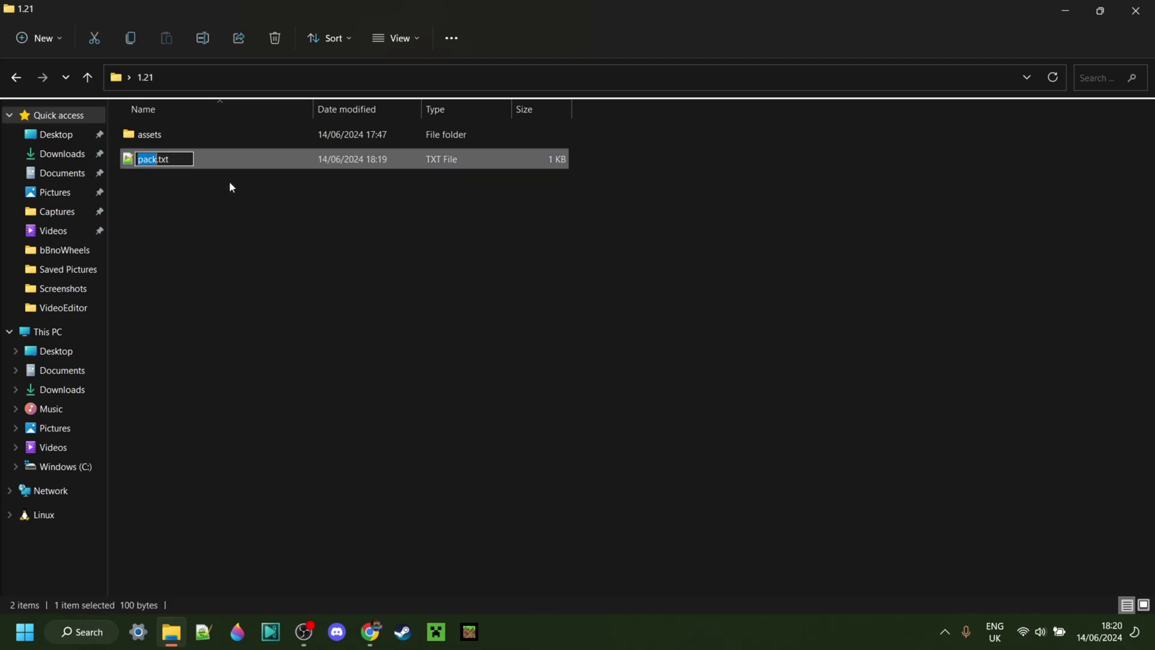
left_click(179, 162)
key("BackSpace")
key("BackSpace")
key("BackSpace")
type("mcmeta")
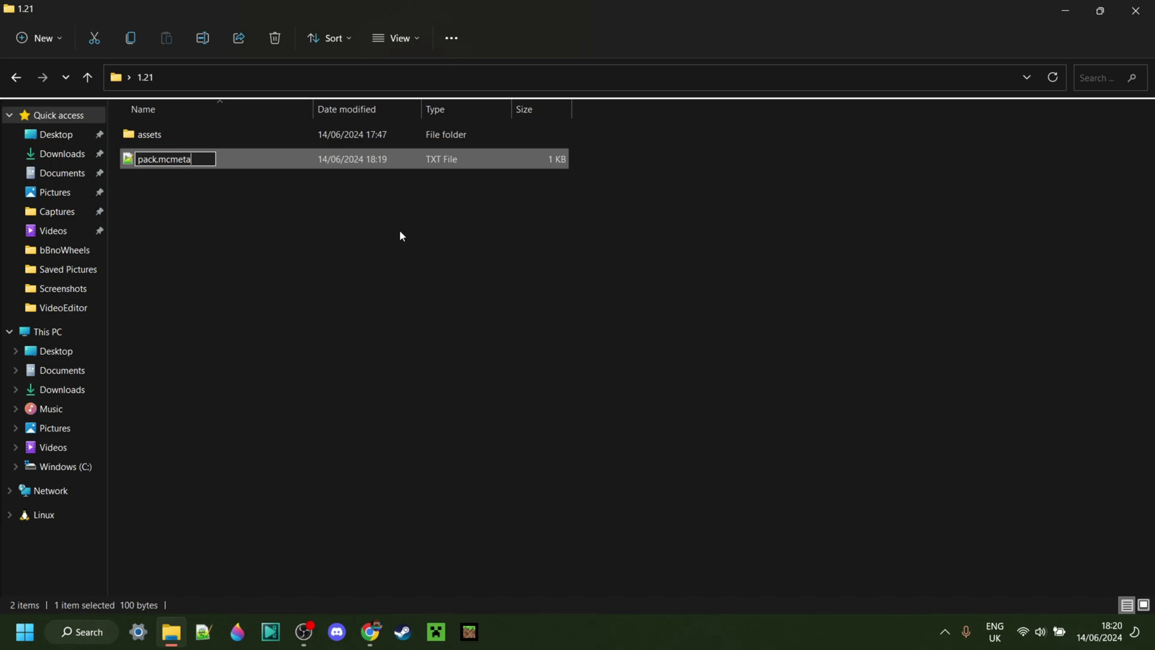
key("Return")
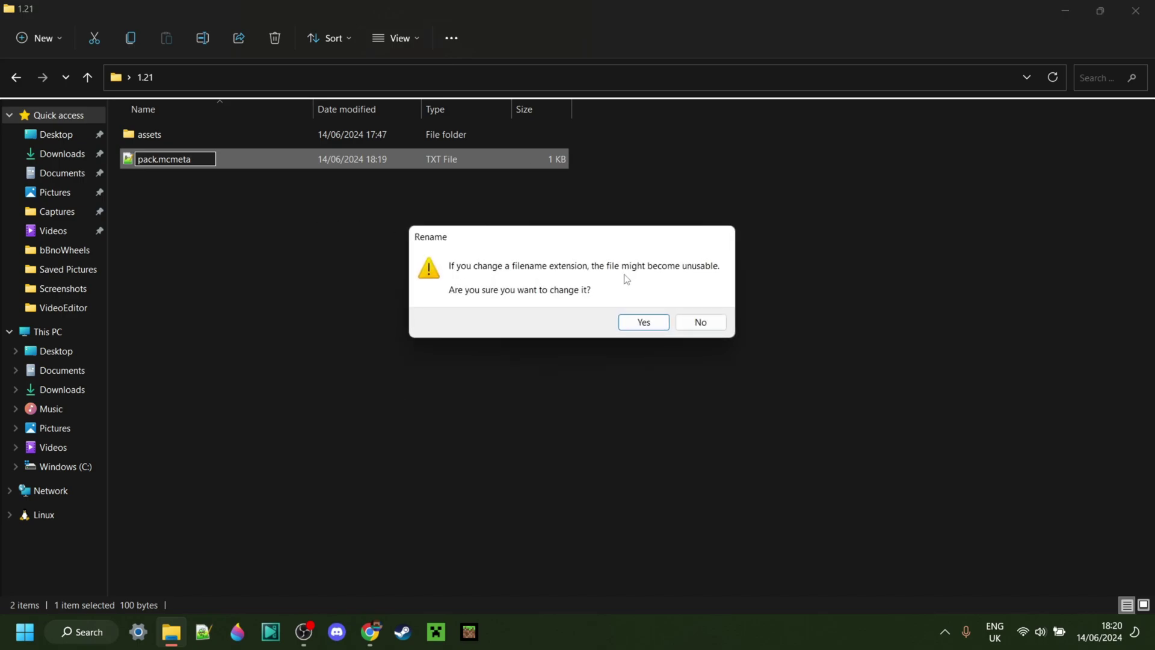
left_click(641, 323)
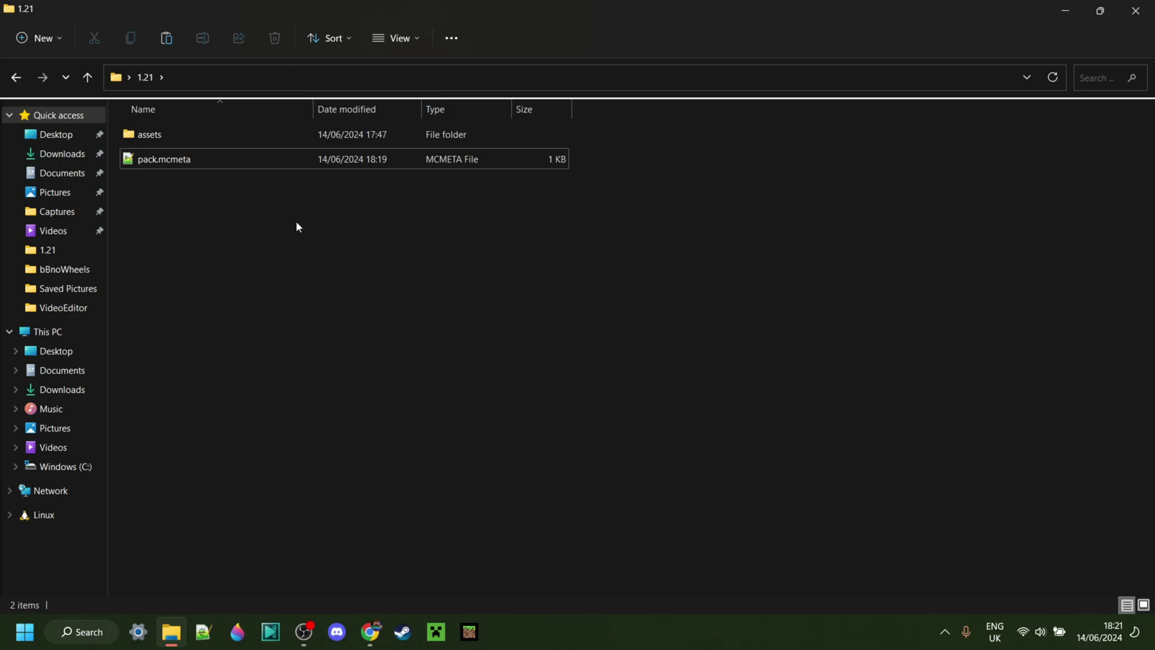
Paste the 96×96 Steve image into the 1.21 folder and preview it.
key("ctrl+v")
left_click(187, 185)
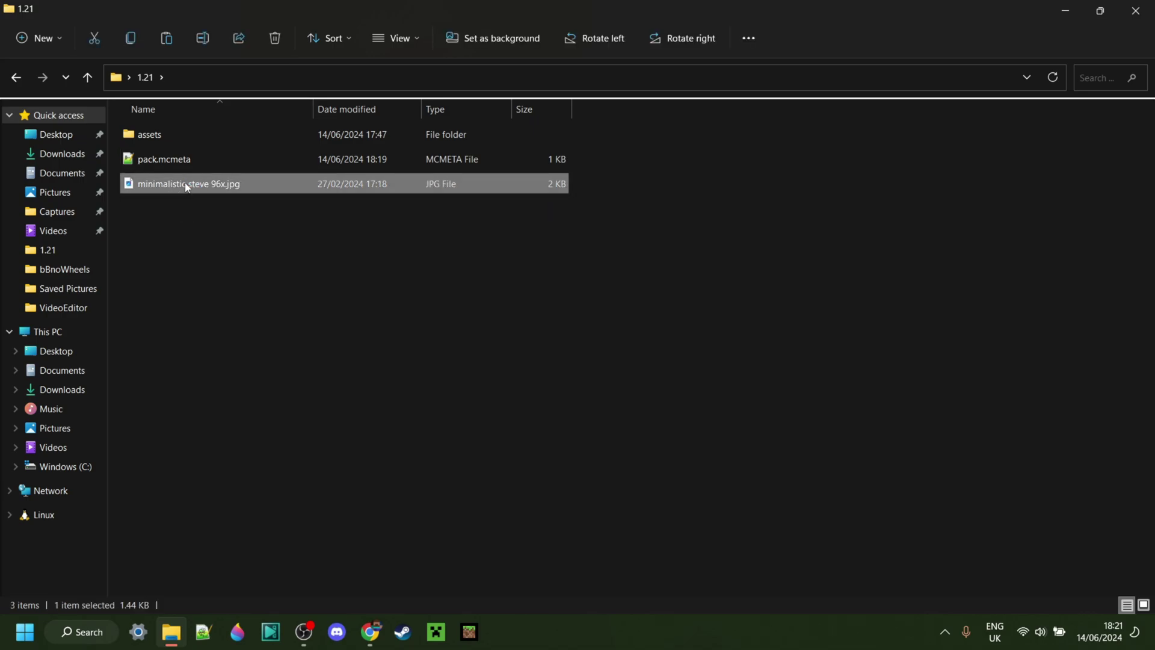
double_click(187, 184)
scroll(584, 295, "up", 5)
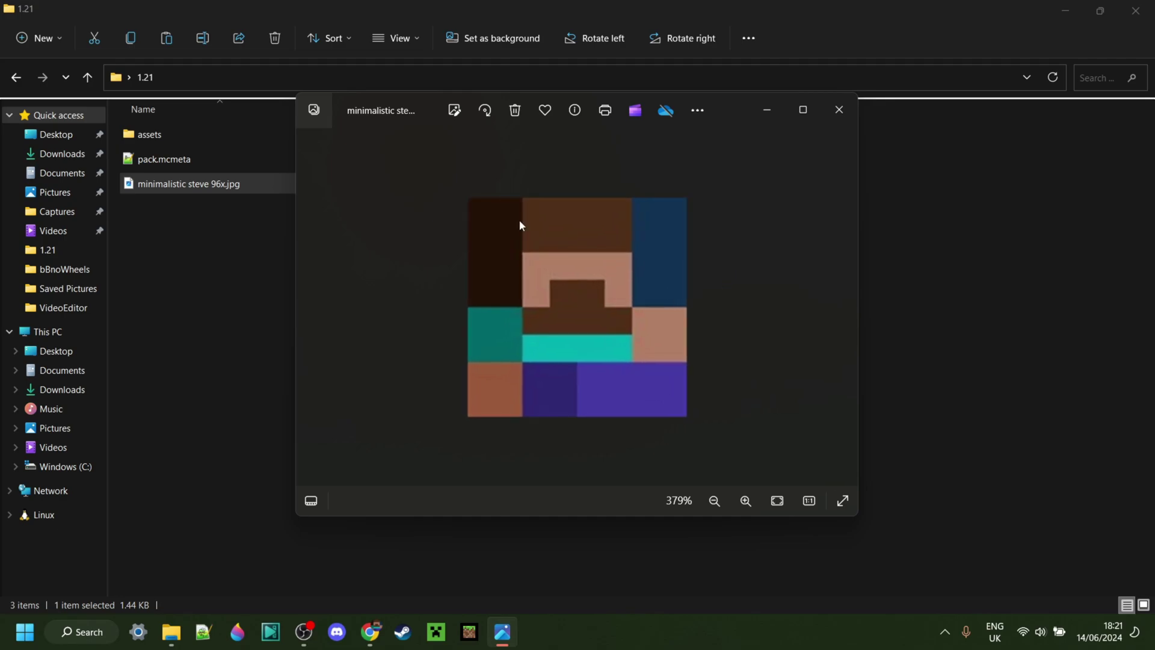
left_click(833, 117)
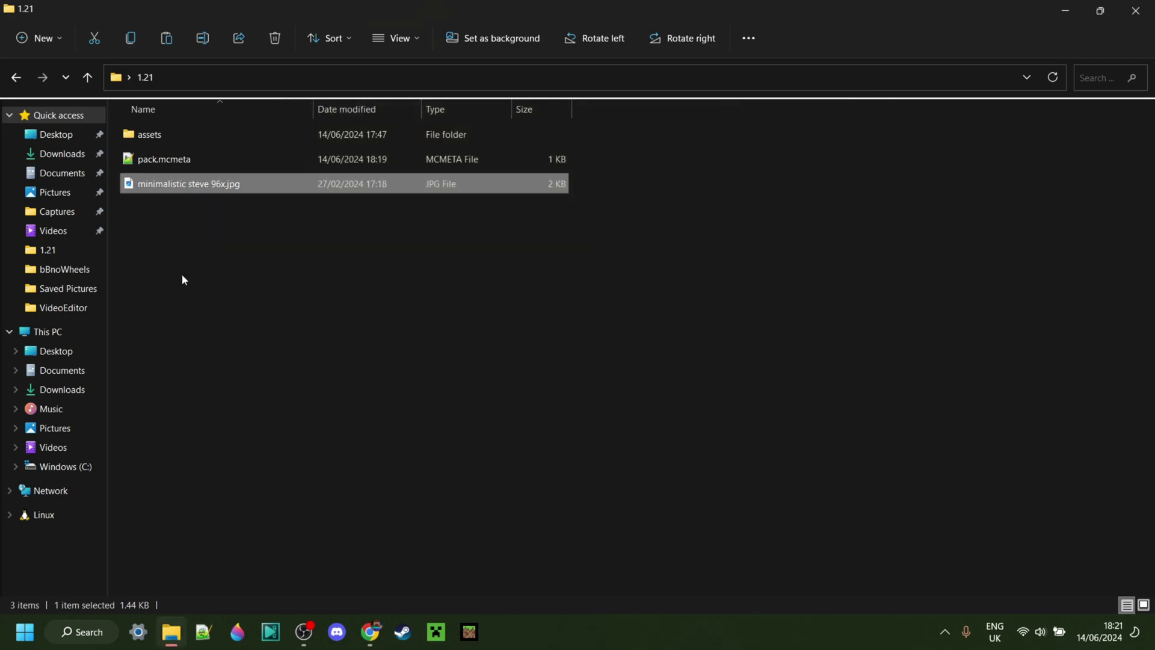
Rename the Steve image to pack.jpg.
right_click(182, 192)
left_click(261, 203)
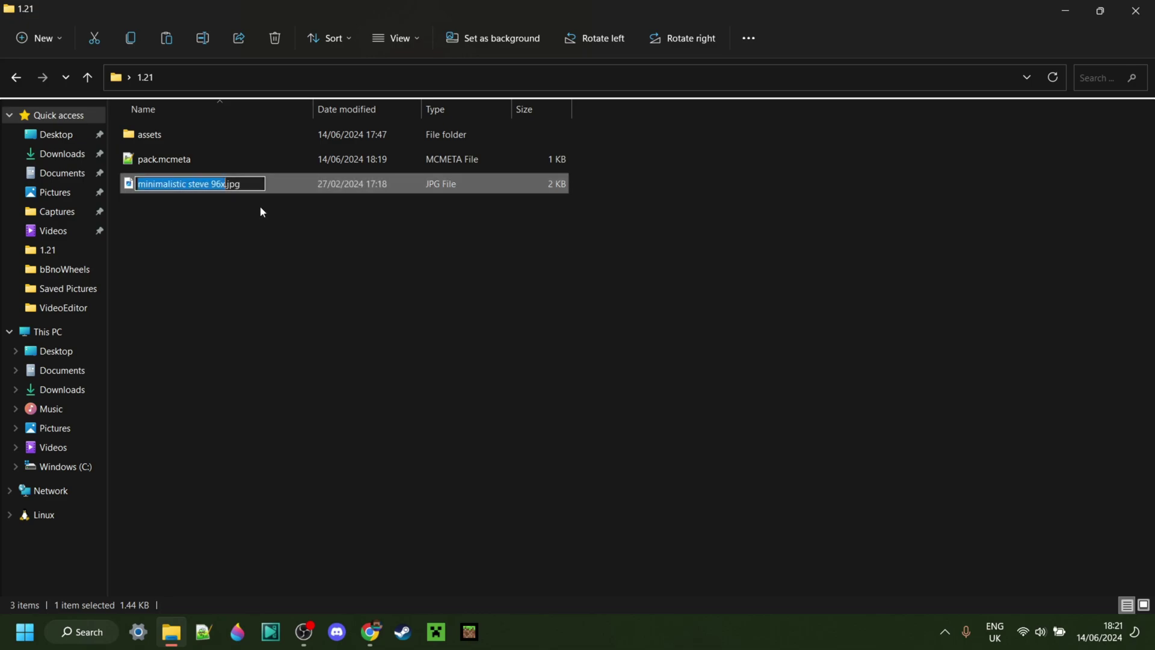
type("pack")
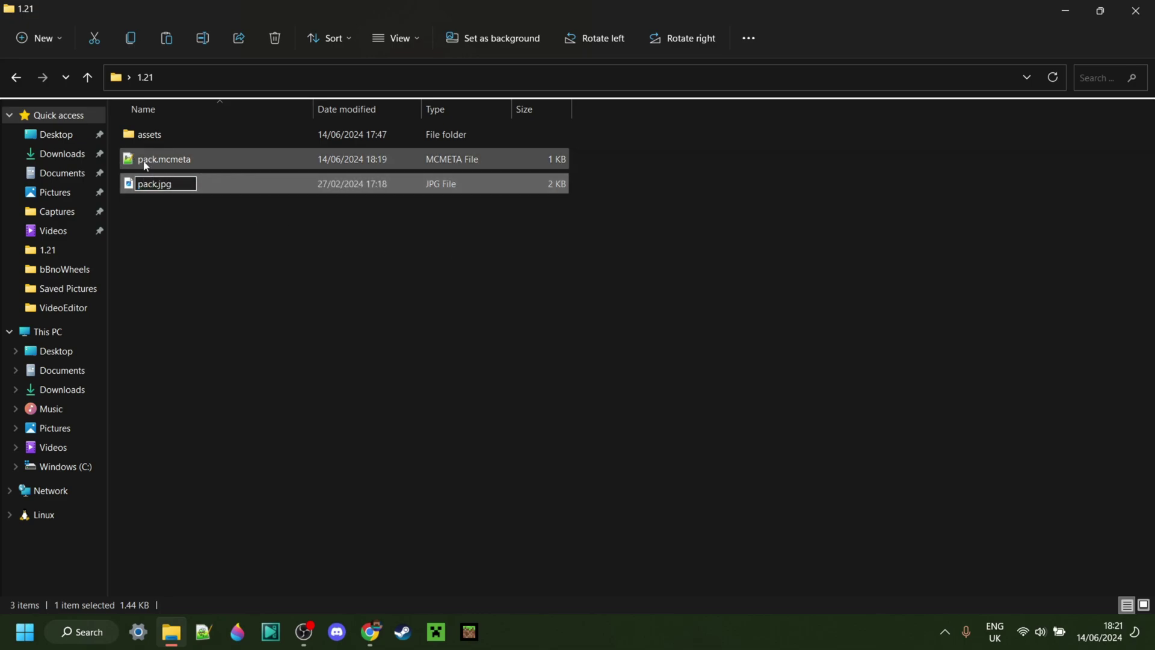
left_click(162, 226)
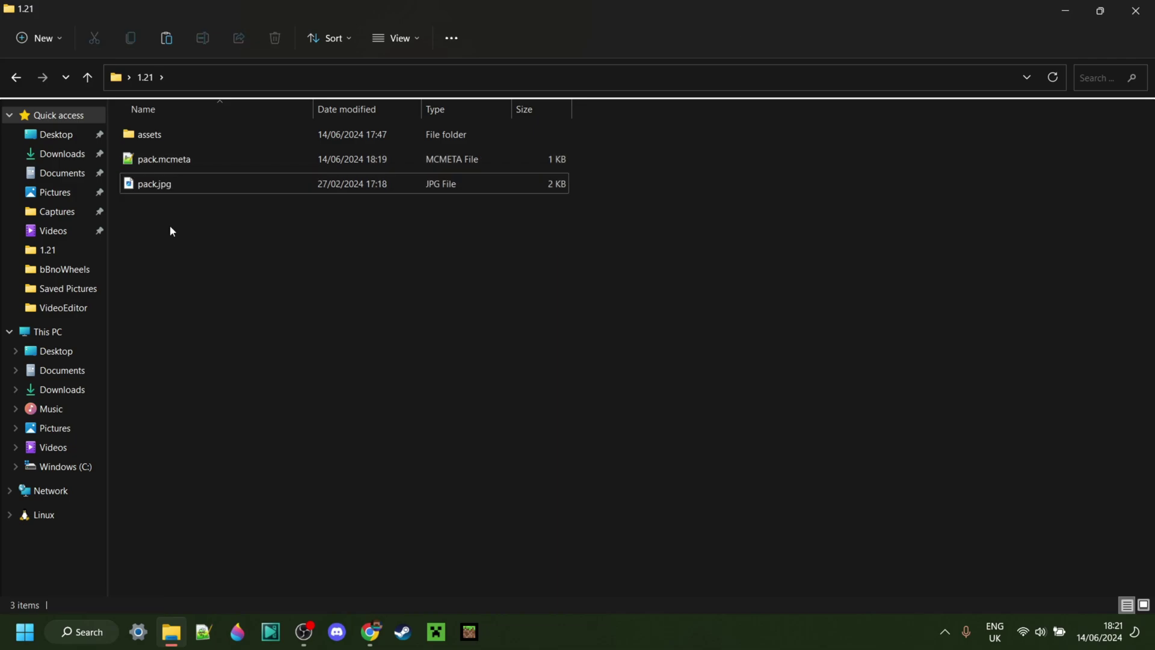
right_click(149, 187)
mouse_move(327, 256)
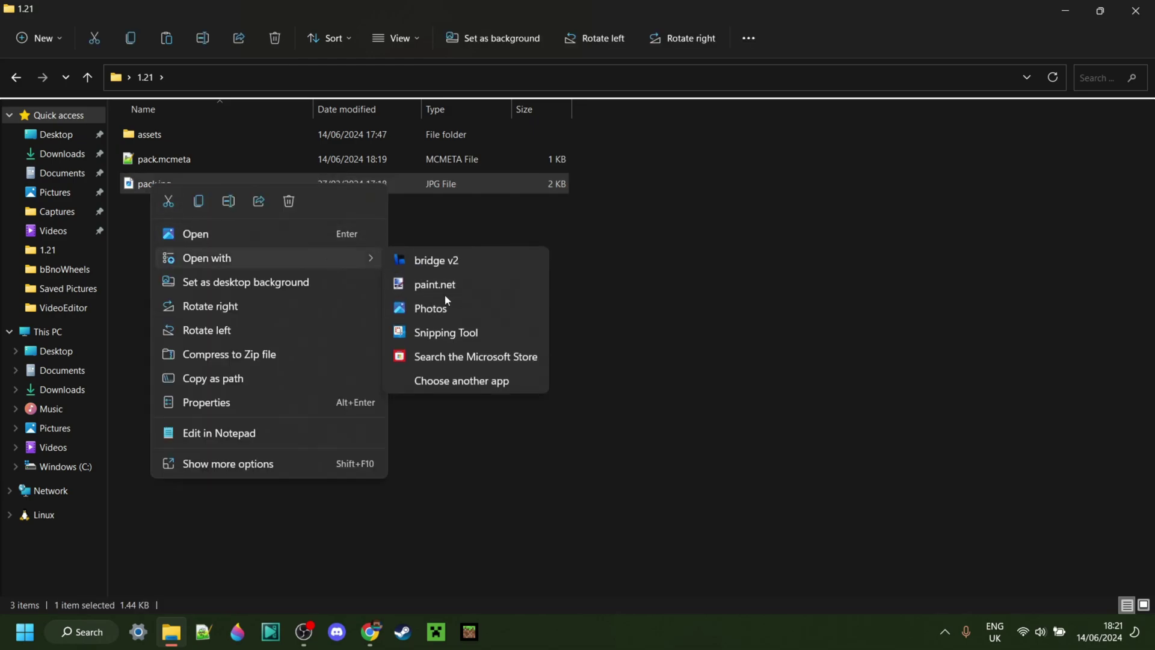
left_click(447, 286)
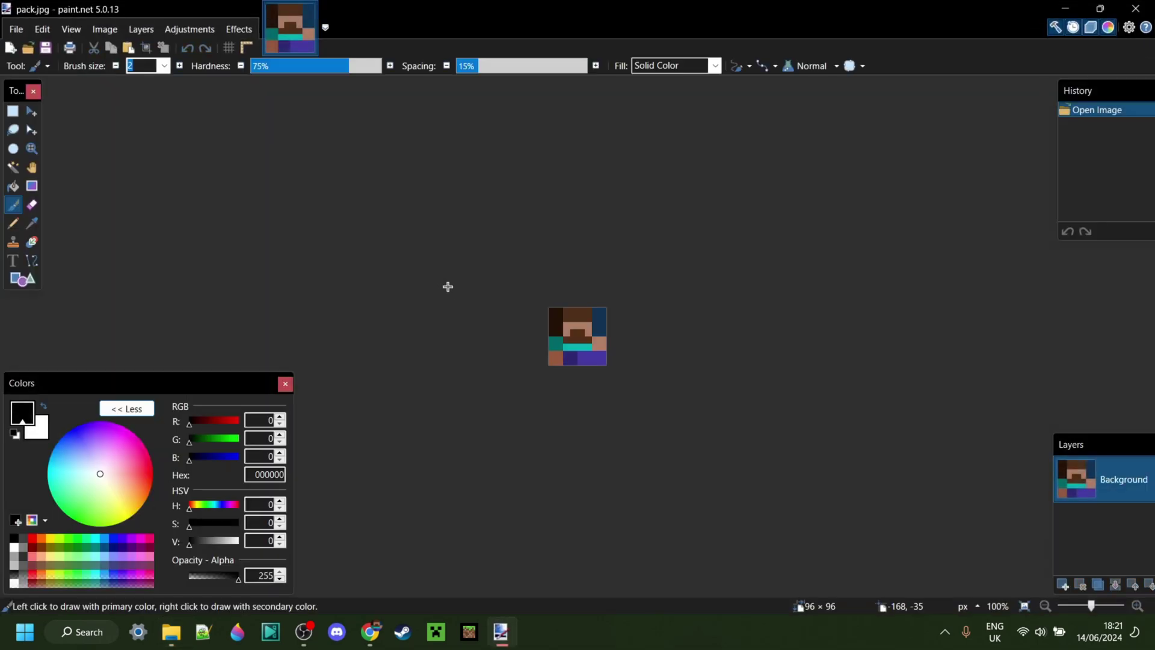
scroll(611, 332, "up", 5)
scroll(547, 317, "up", 2)
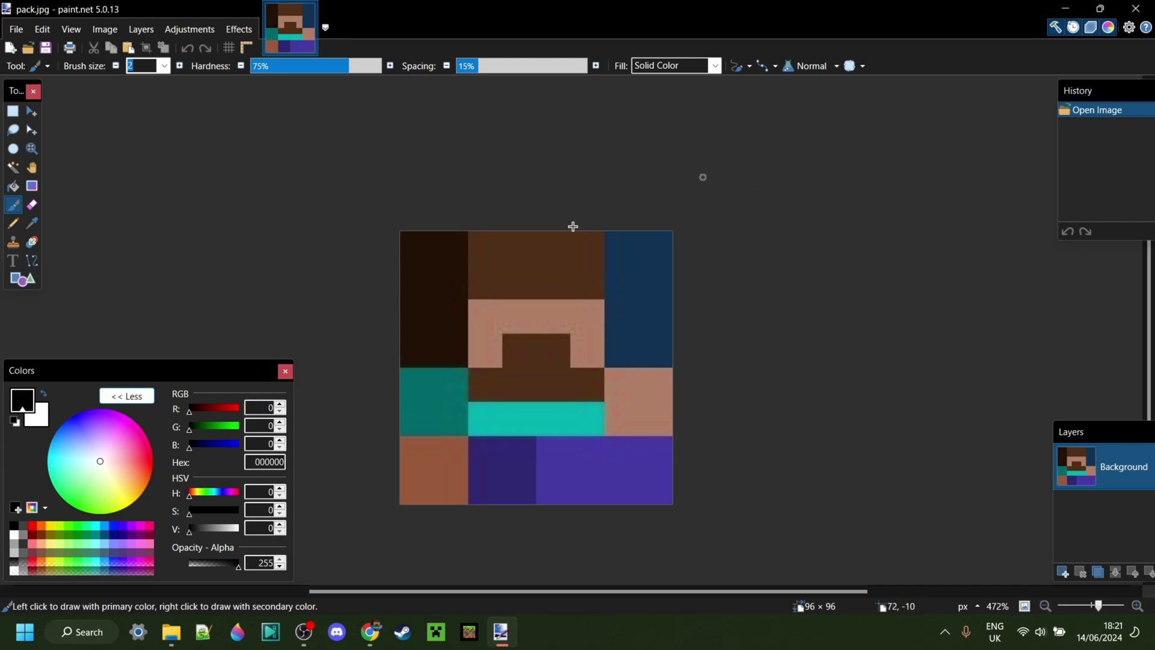
left_click(1136, 8)
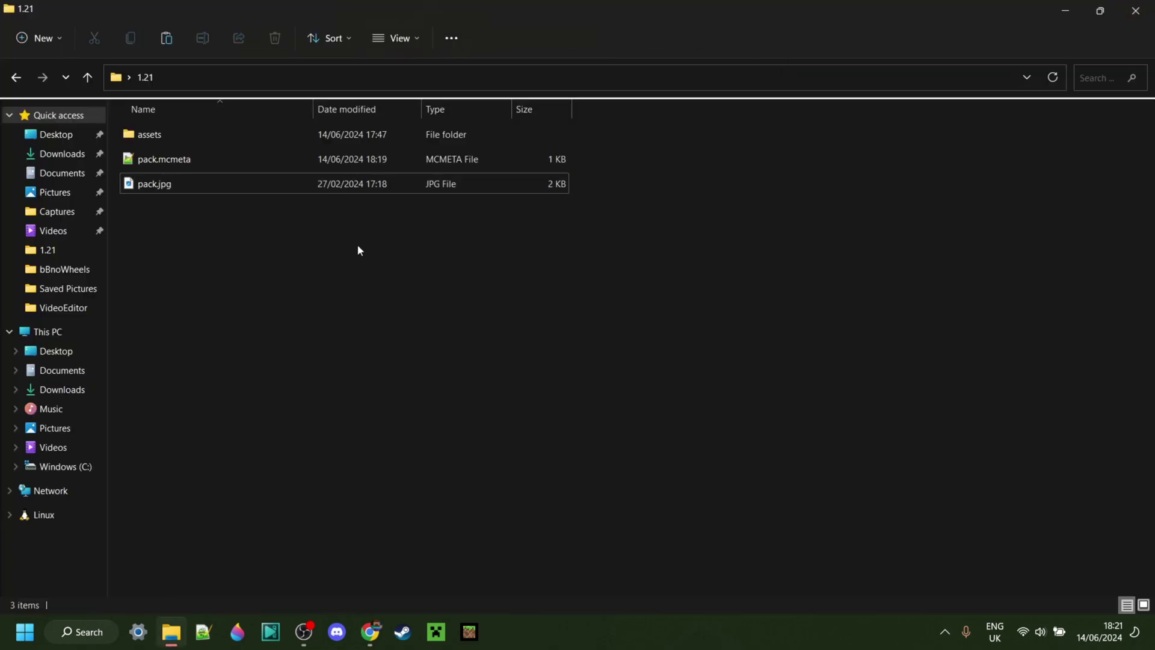
Rename pack.jpg to pack.png and confirm the extension change.
left_click(433, 188)
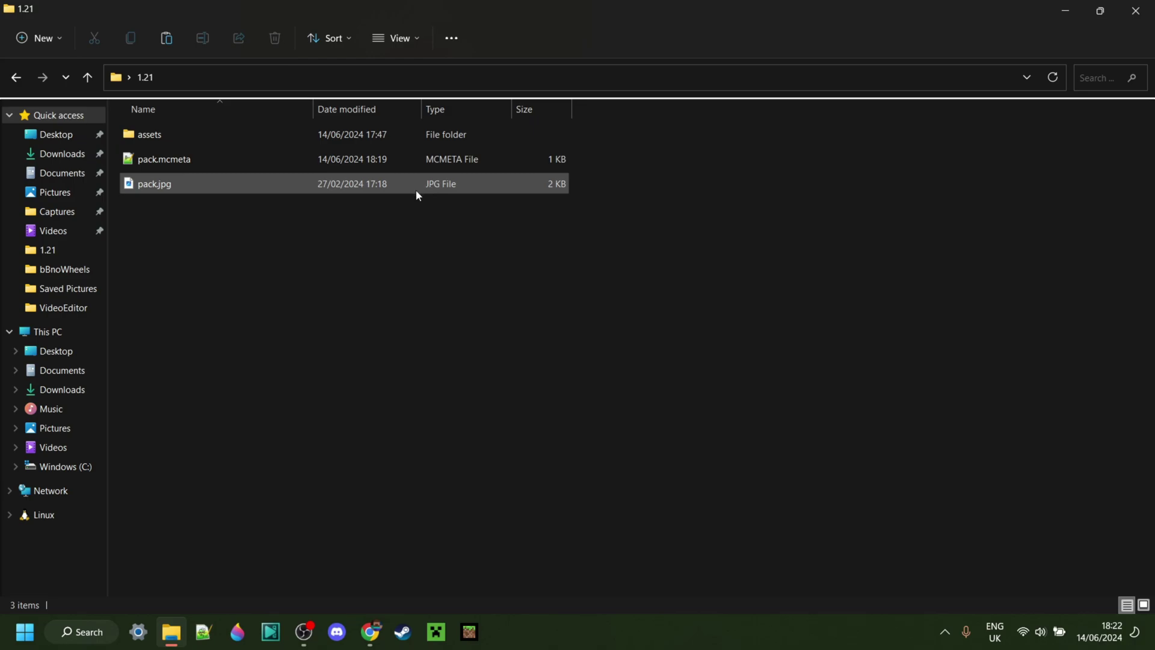
right_click(162, 191)
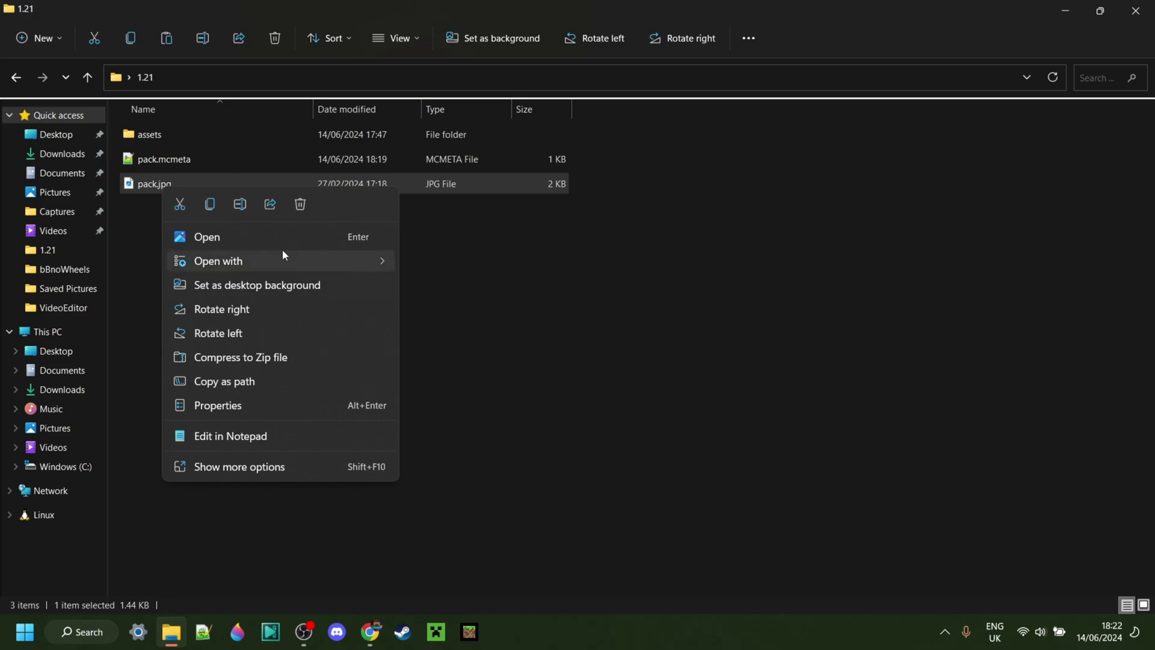
left_click(238, 209)
key("End")
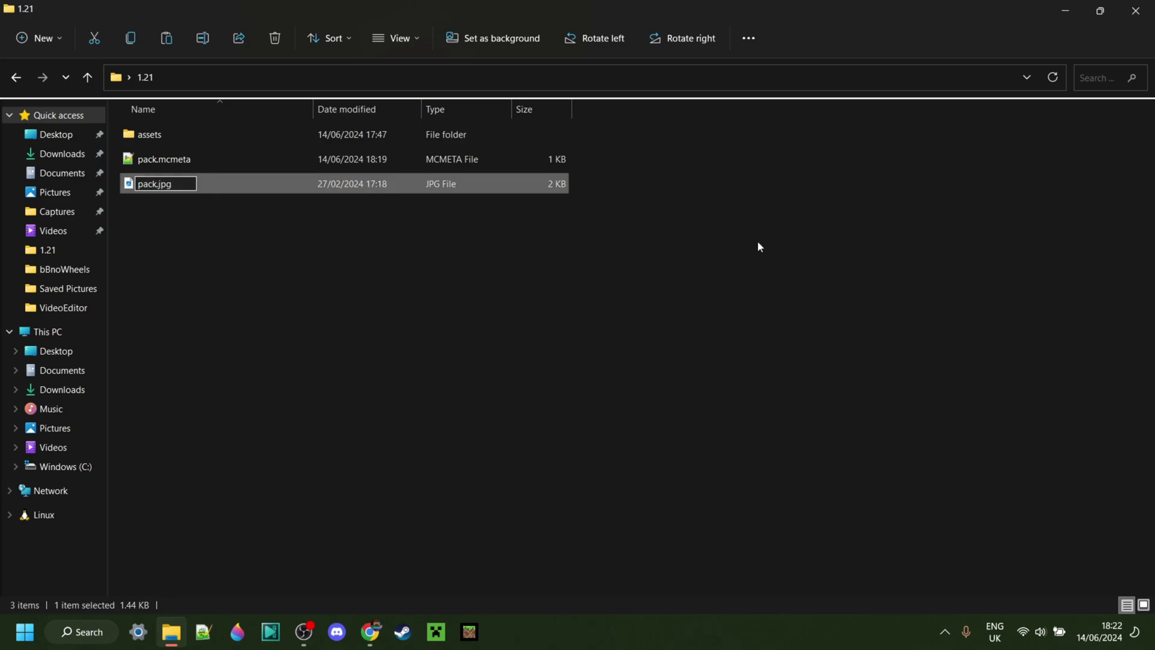
key("BackSpace")
key("BackSpace")
key("BackSpace")
type("png")
key("Return")
left_click(644, 325)
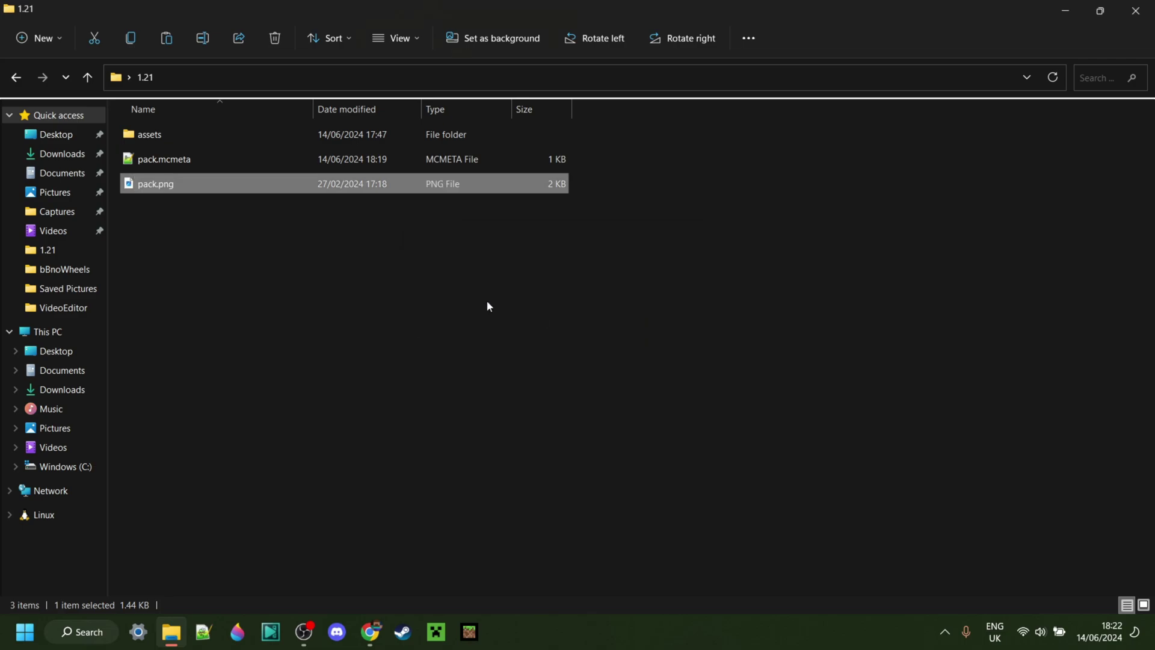
left_click(425, 277)
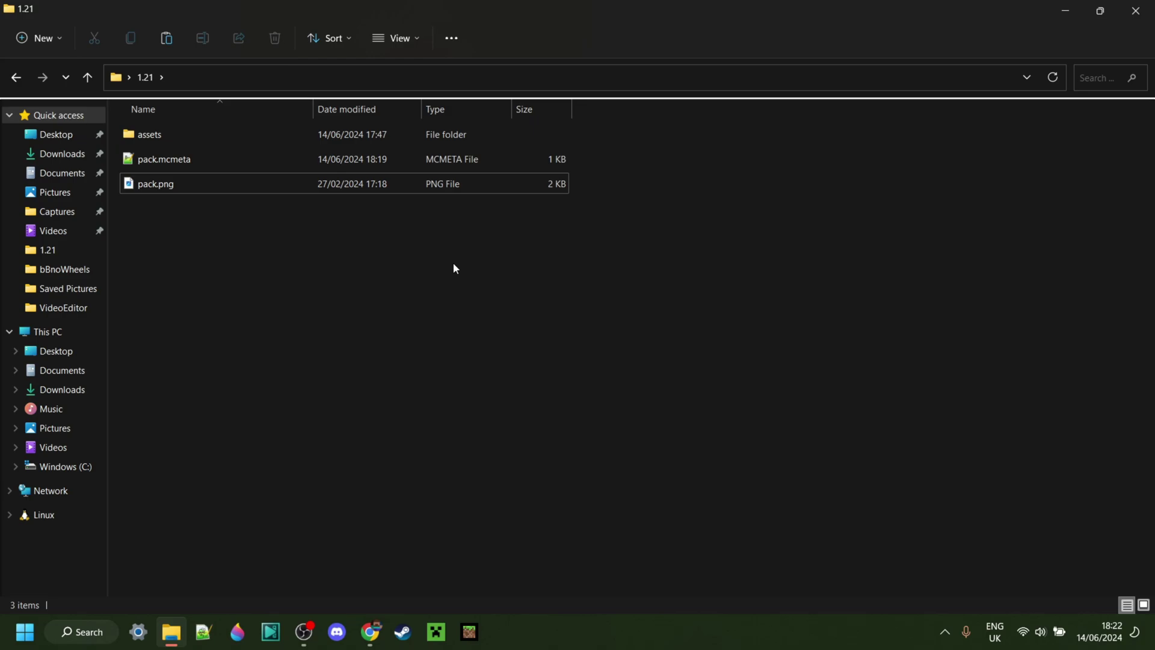
Compress assets, pack.mcmeta and pack.png into a zip named as the creator's Custom pack (1.21).
key("ctrl+a")
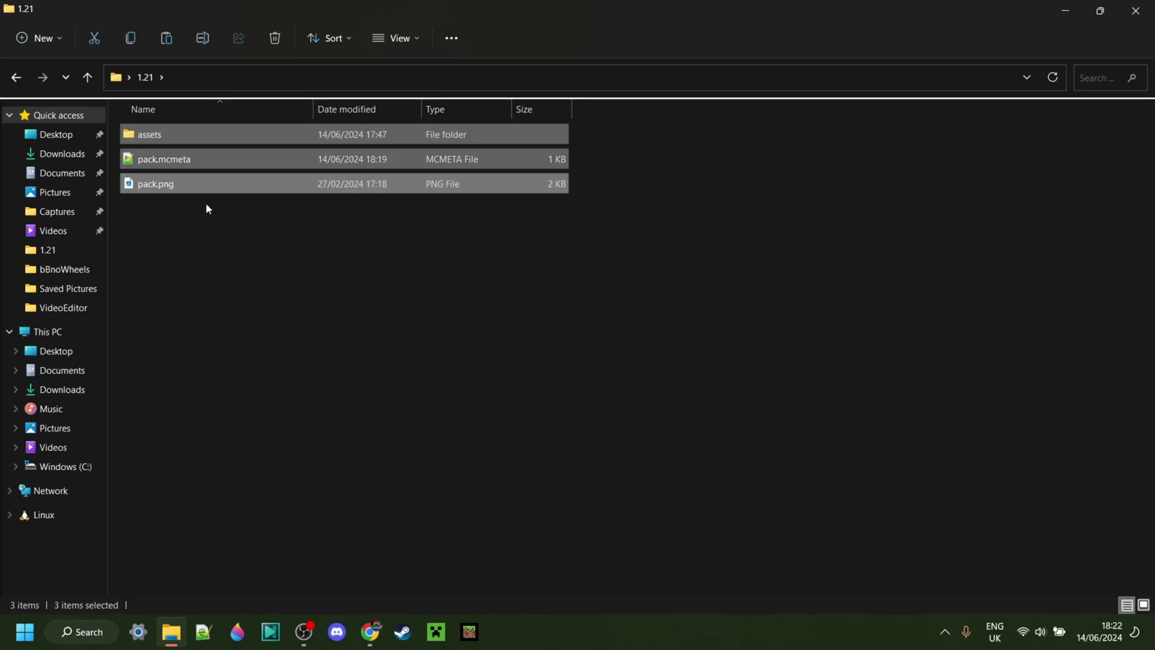
left_click(381, 248)
left_click_drag(381, 248, 297, 140)
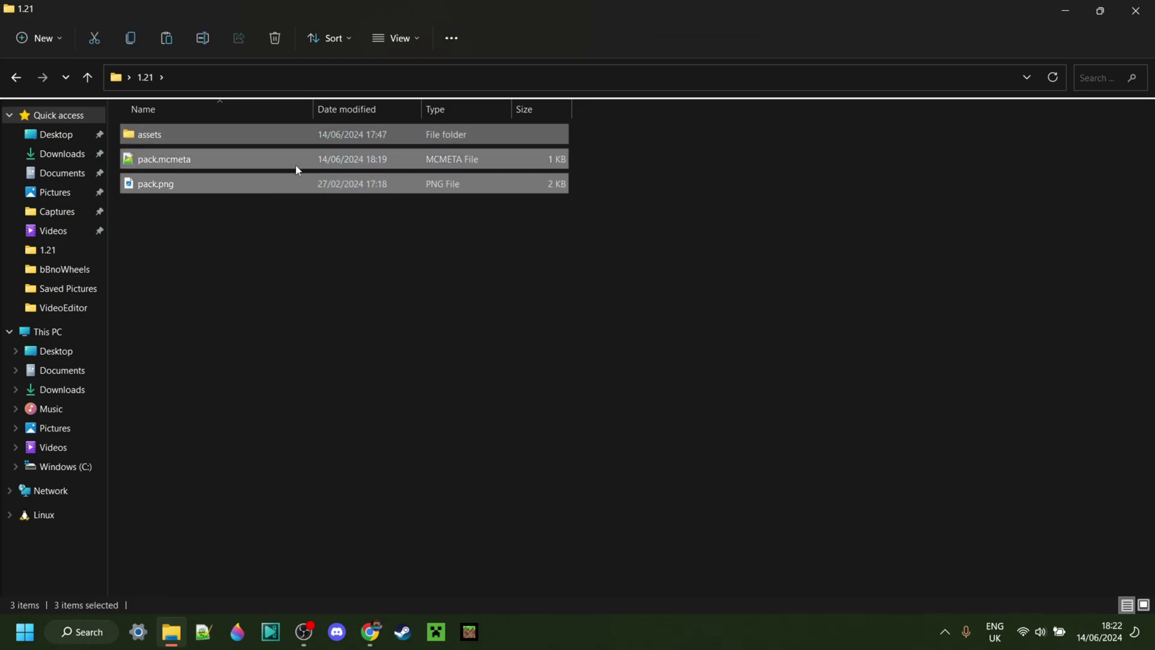
right_click(157, 160)
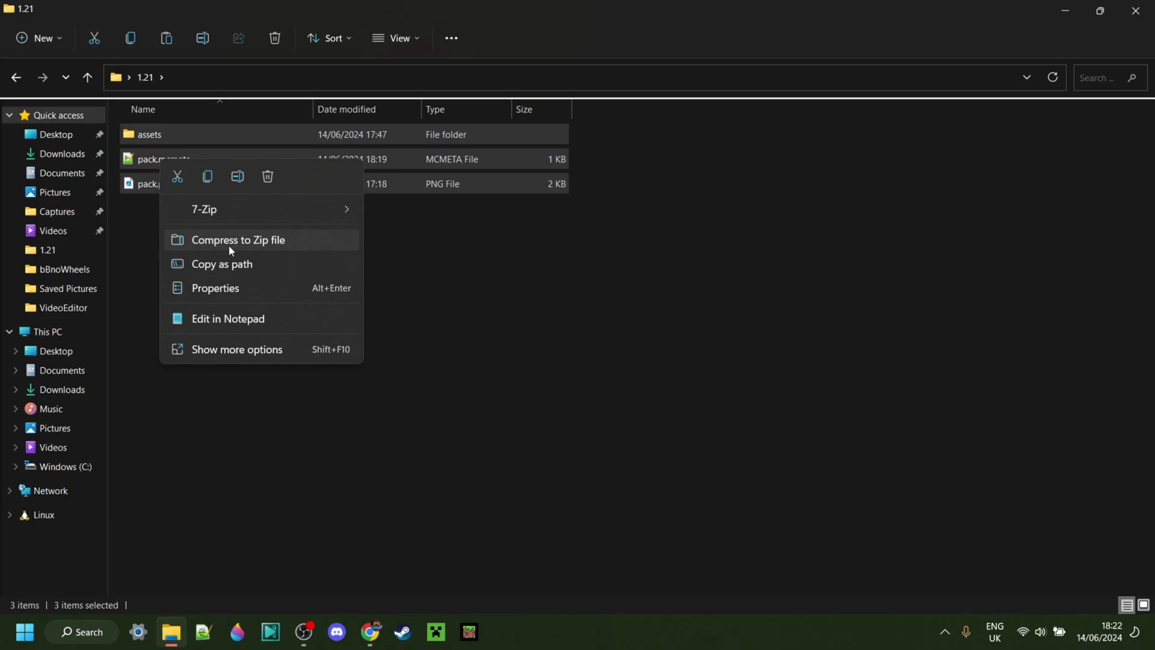
mouse_move(242, 211)
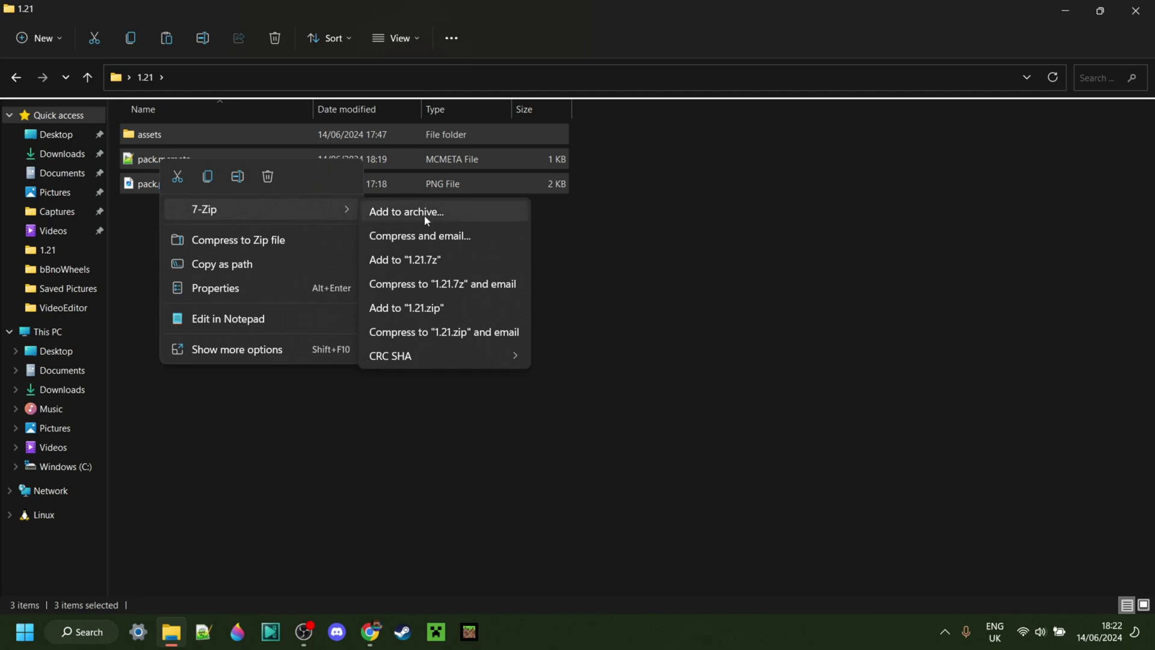
left_click(252, 245)
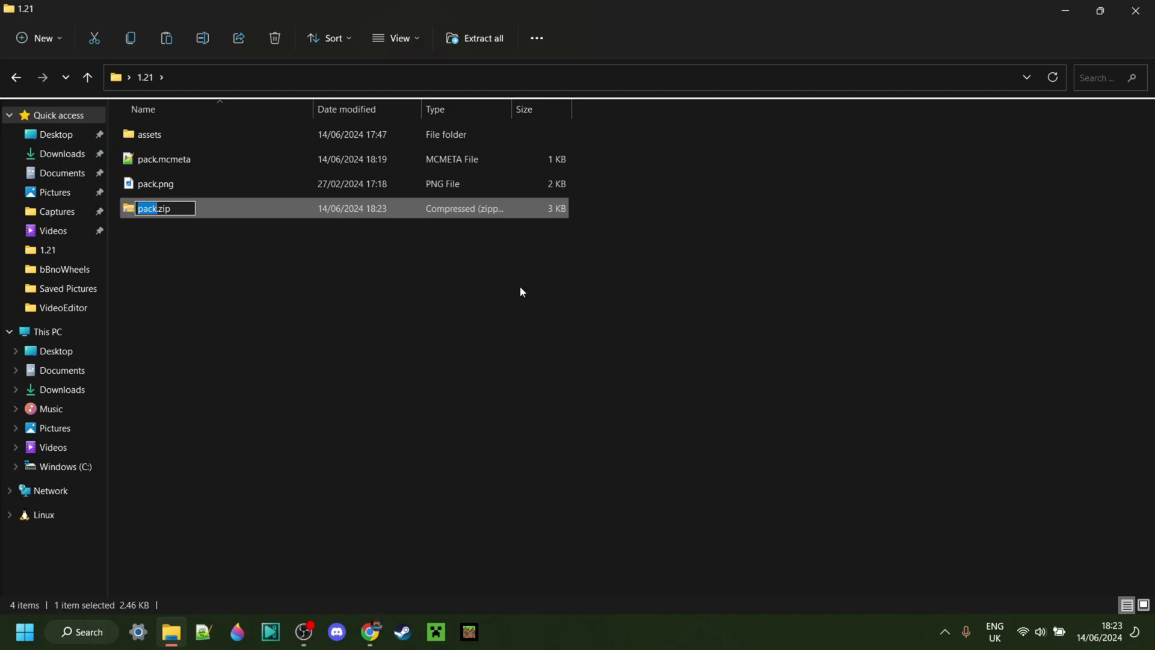
type("ltsm")
type("e64's Cust")
type("om pack")
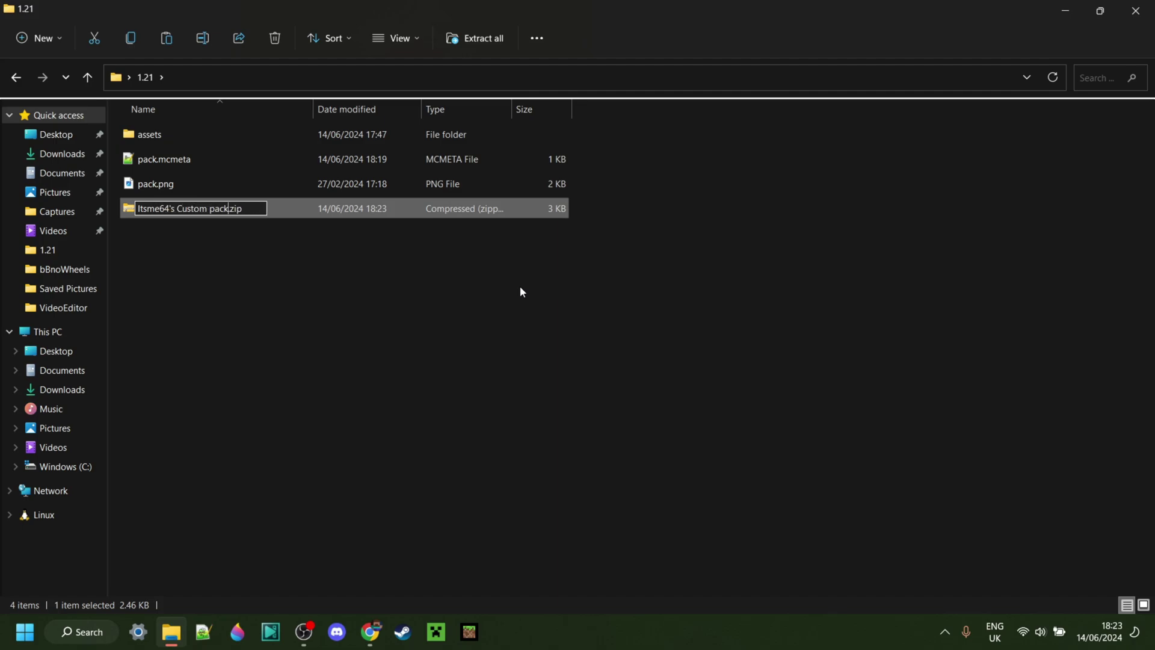
type(" (1.21)")
Finish naming the zip and move it from the 1.21 folder onto the desktop.
left_click(574, 353)
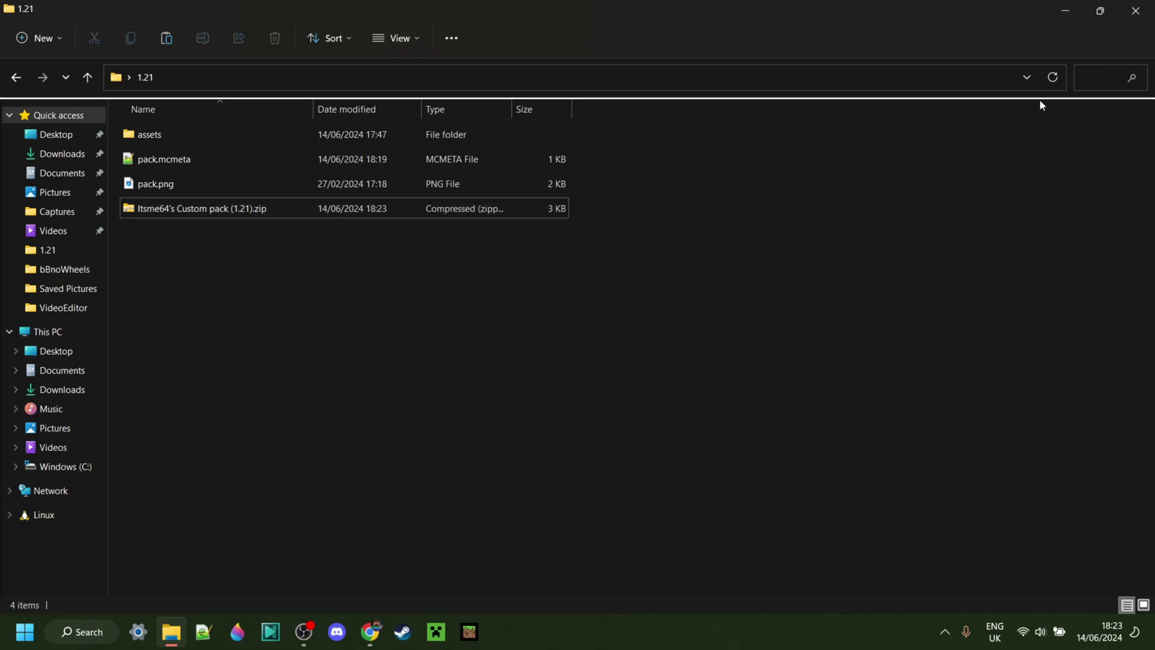
left_click(1103, 11)
left_click_drag(760, 218, 546, 334)
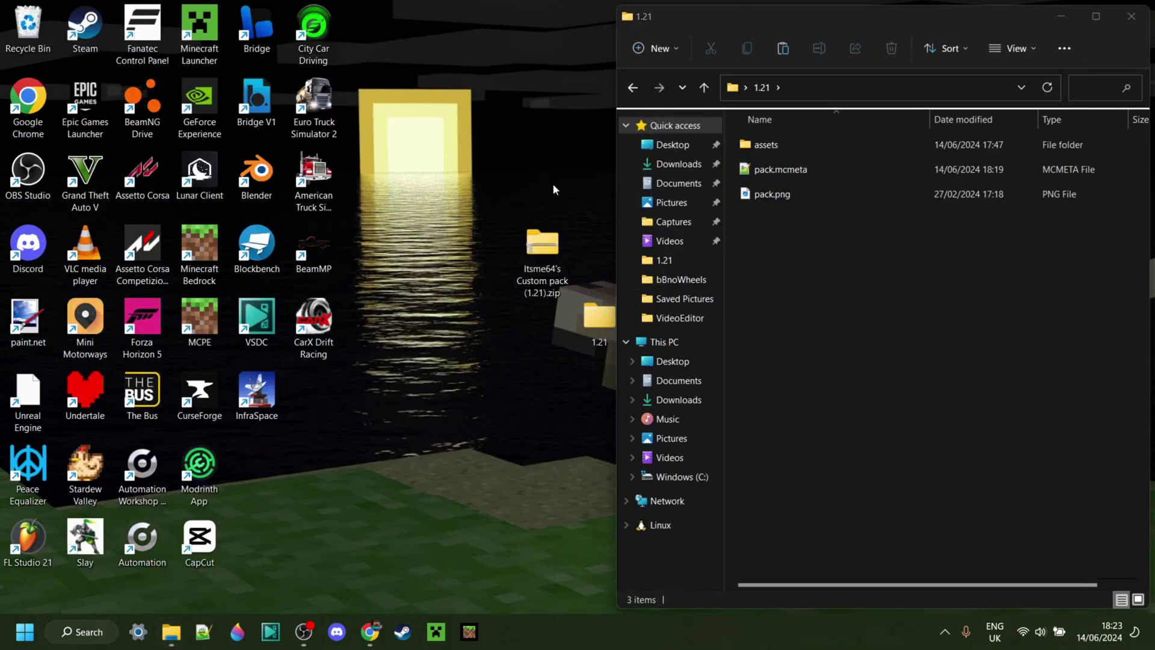
left_click_drag(541, 257, 546, 311)
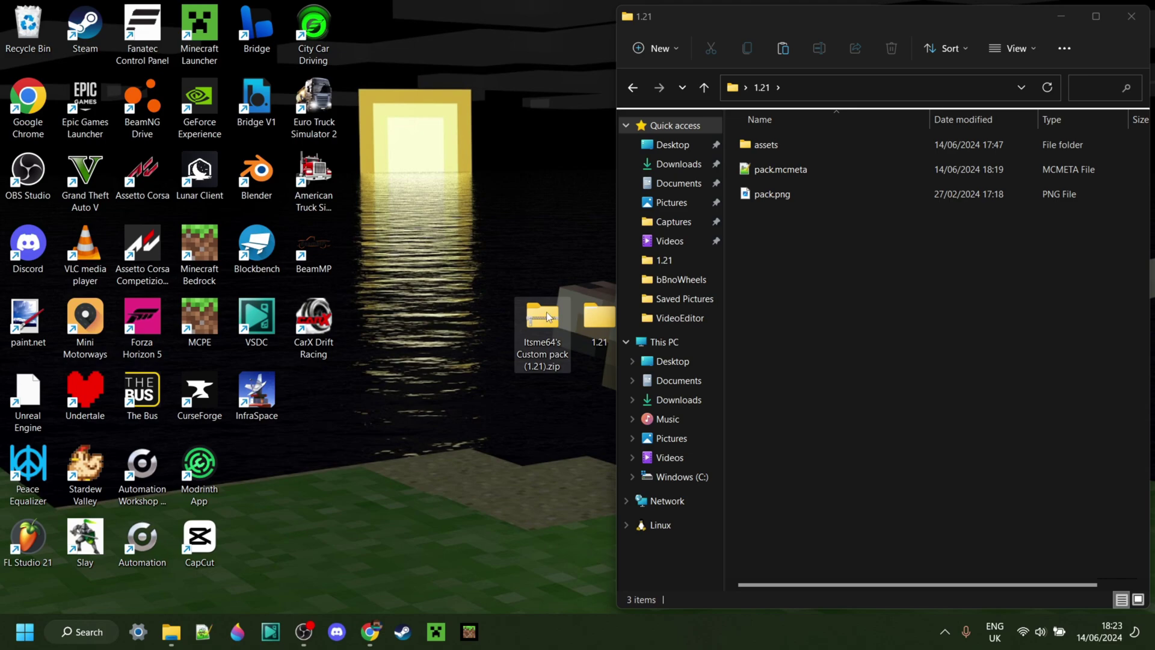
left_click(1132, 16)
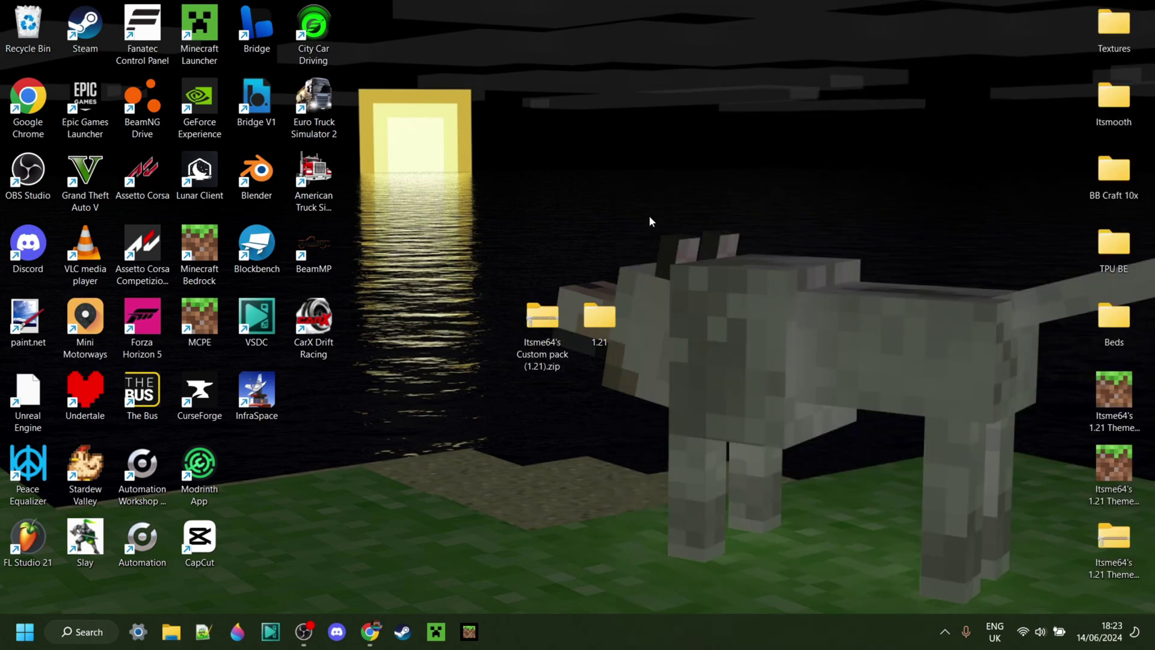
double_click(606, 319)
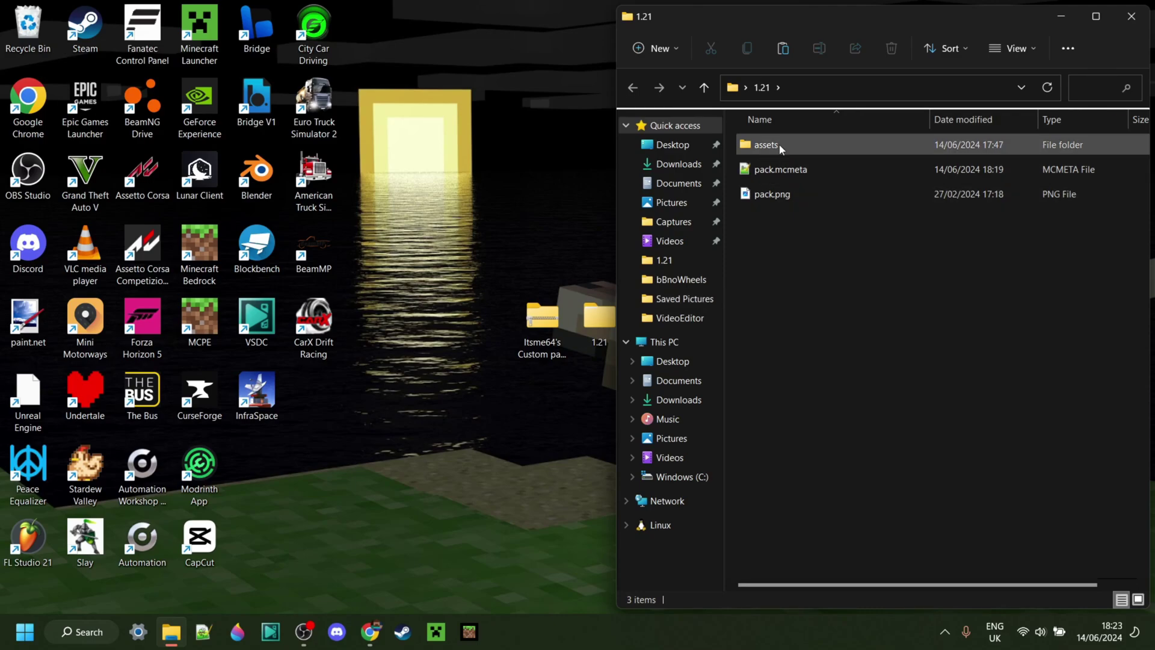
left_click(1120, 18)
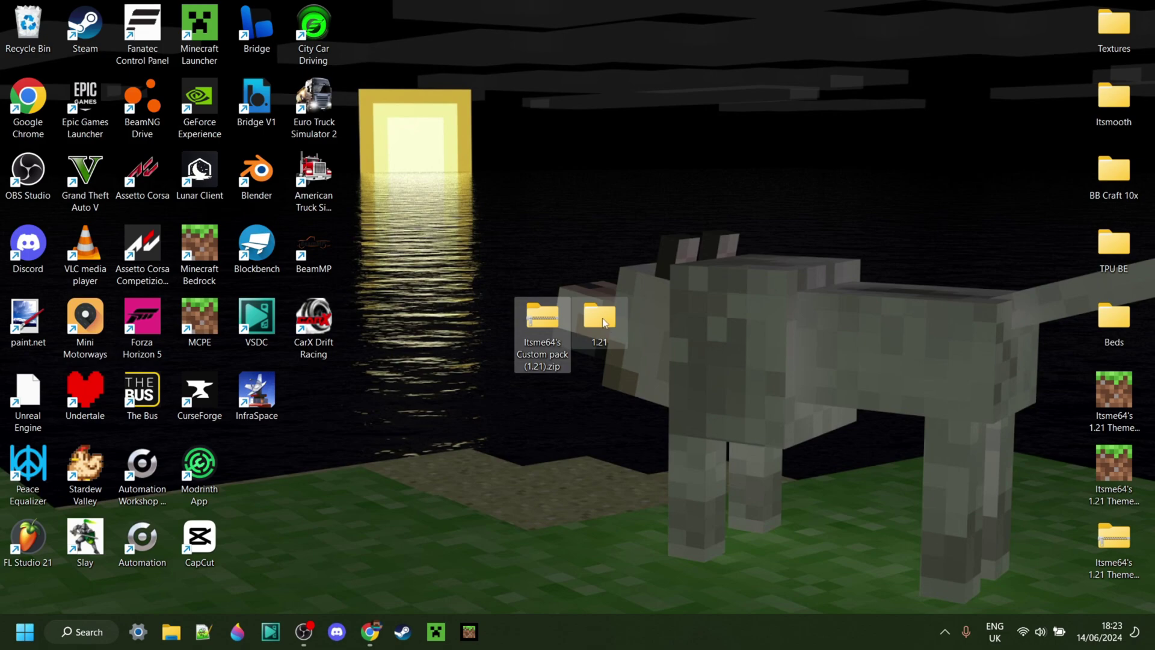
left_click_drag(603, 320, 27, 31)
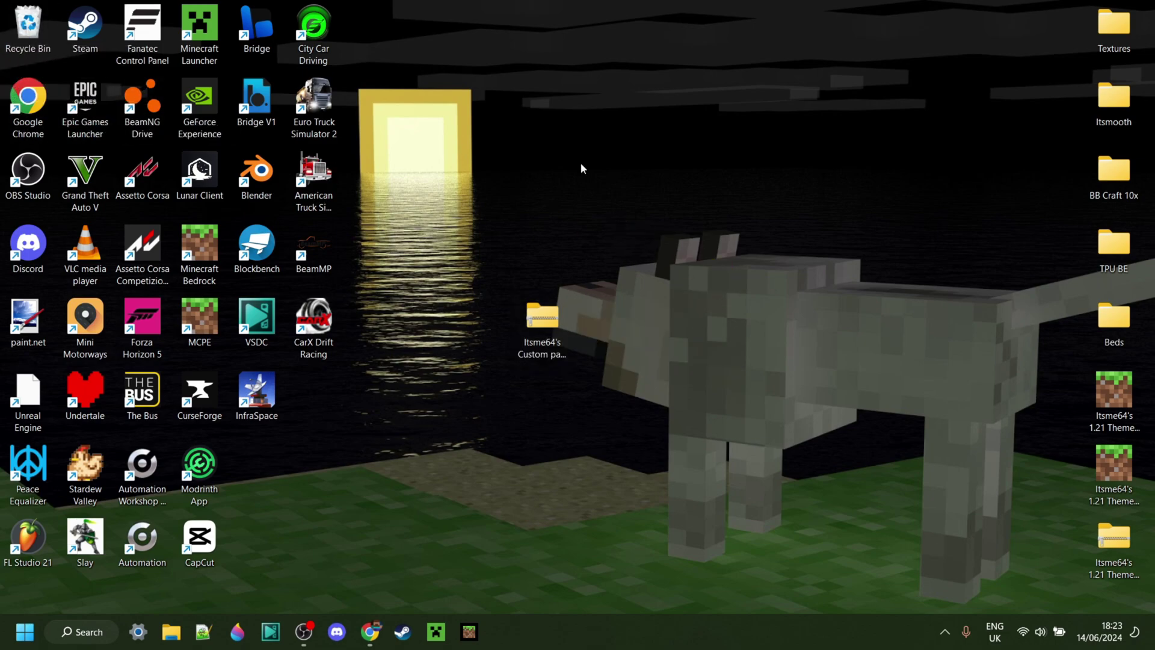
left_click_drag(549, 352, 379, 352)
Launch Minecraft with the Latest release 1.21 profile from the launcher.
left_click(440, 630)
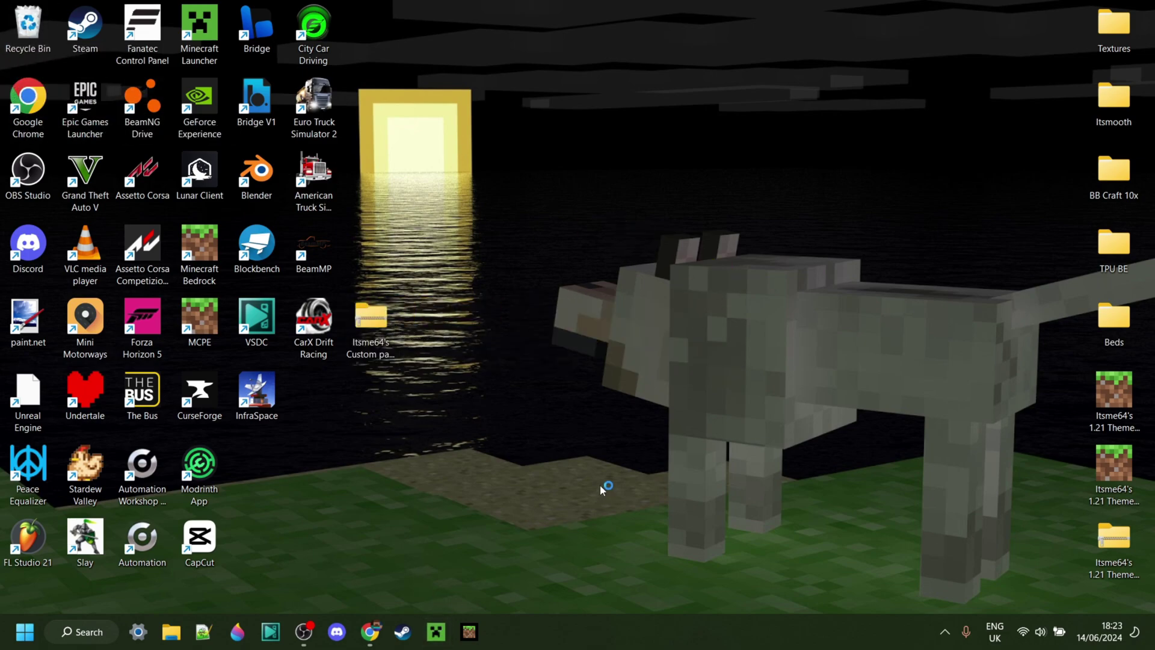
left_click(219, 479)
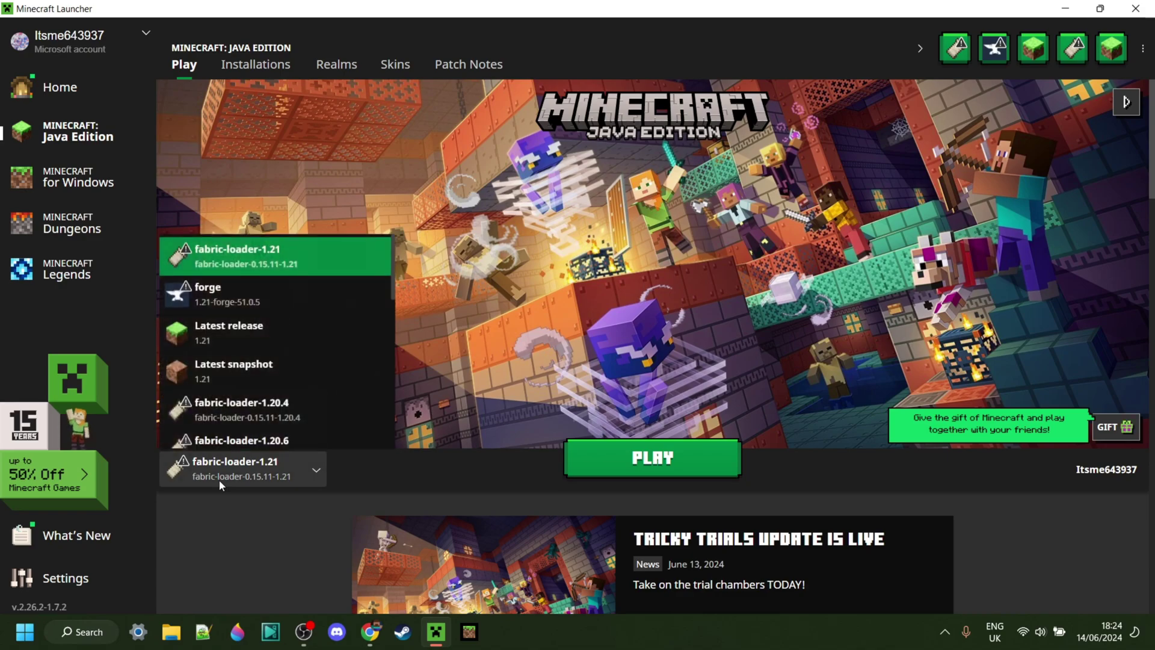
left_click(284, 334)
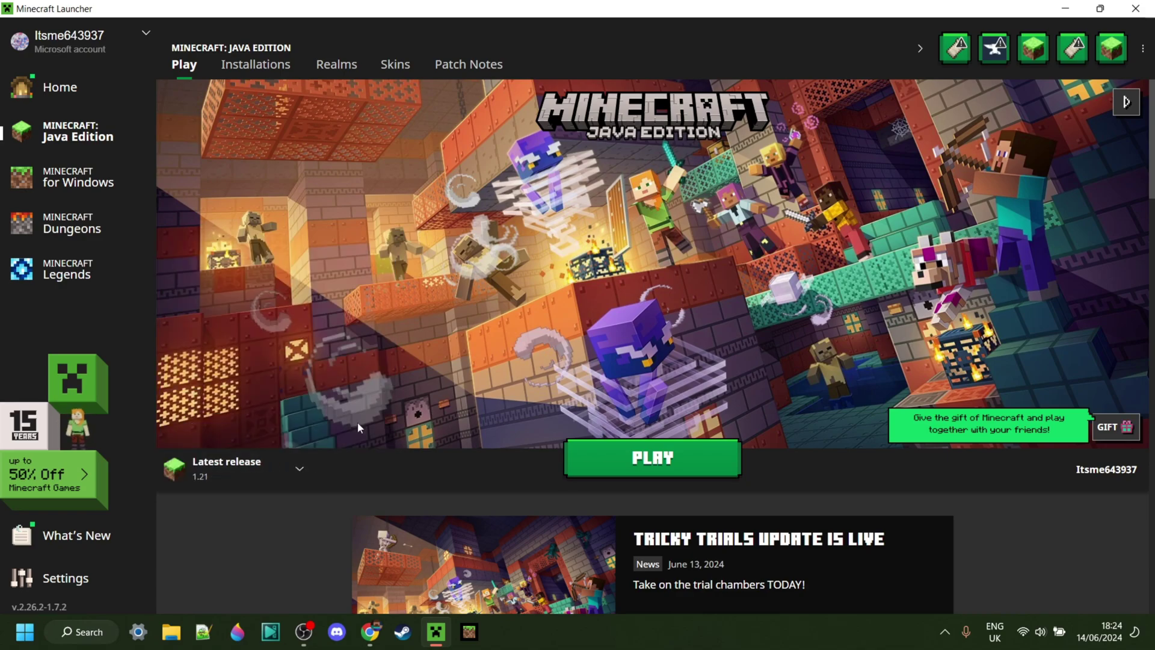
left_click(622, 465)
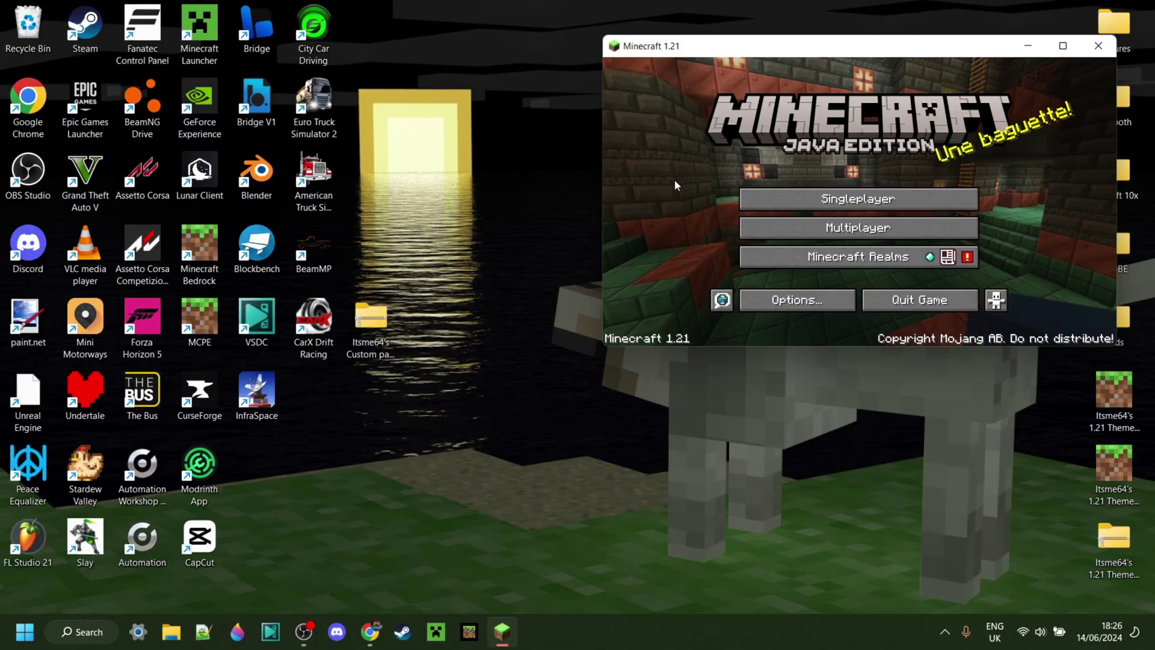
Add the custom pack zip in Resource Packs, move it to Selected above Default, and apply.
left_click(792, 304)
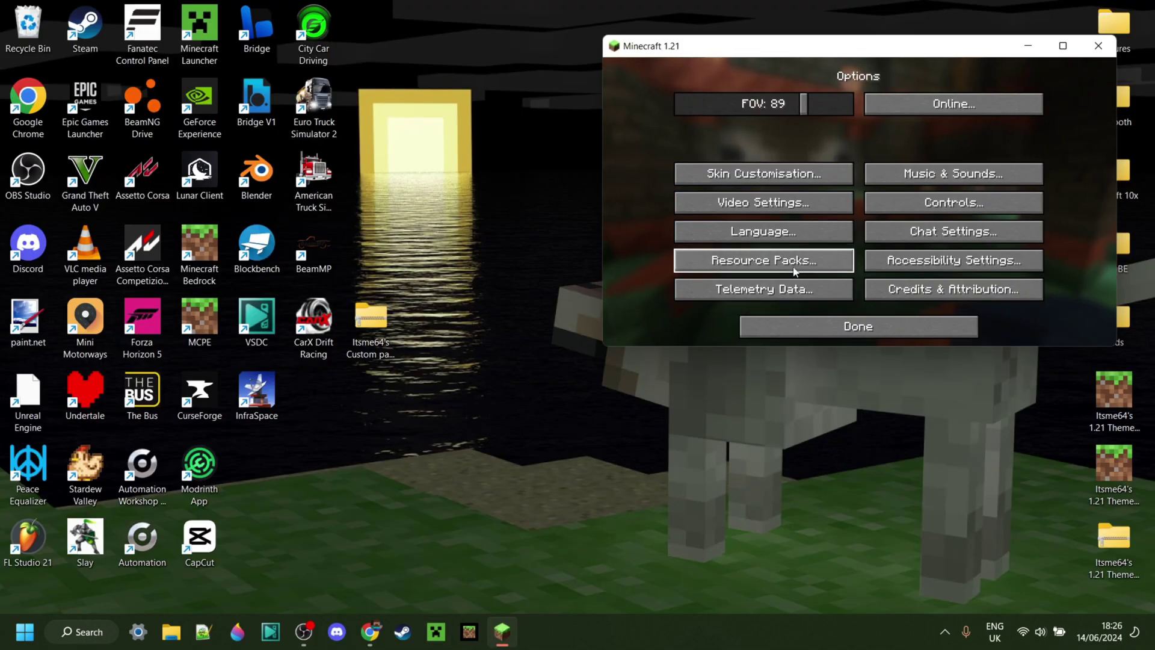
left_click(776, 261)
left_click_drag(385, 322, 742, 249)
left_click(772, 236)
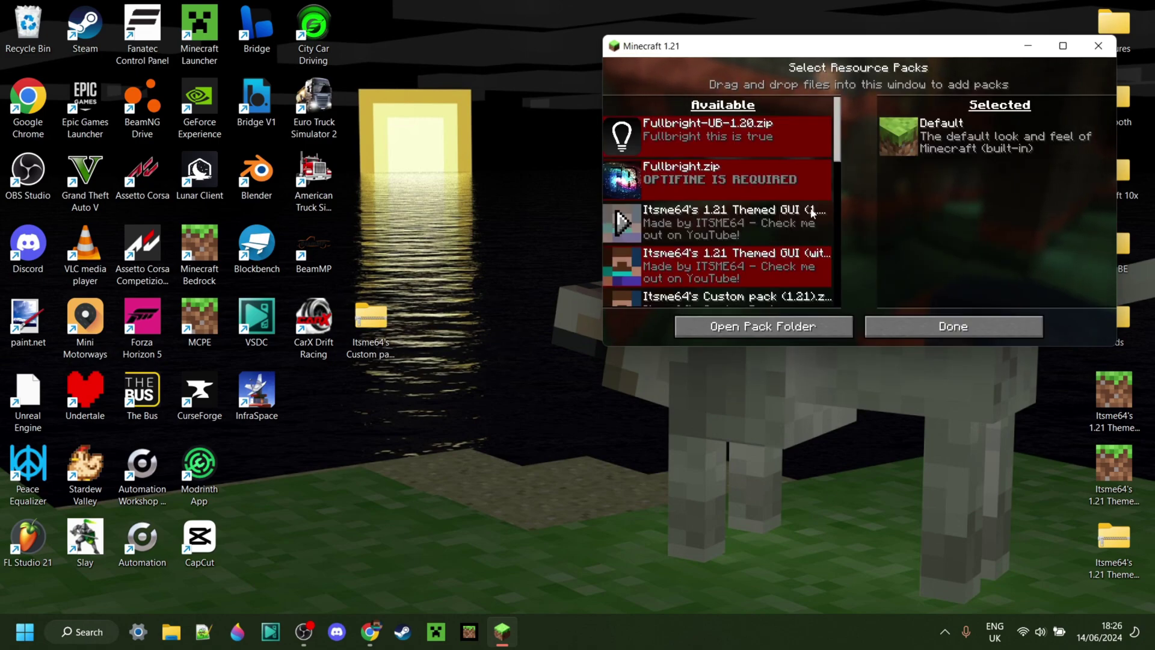
scroll(776, 214, "down", 3)
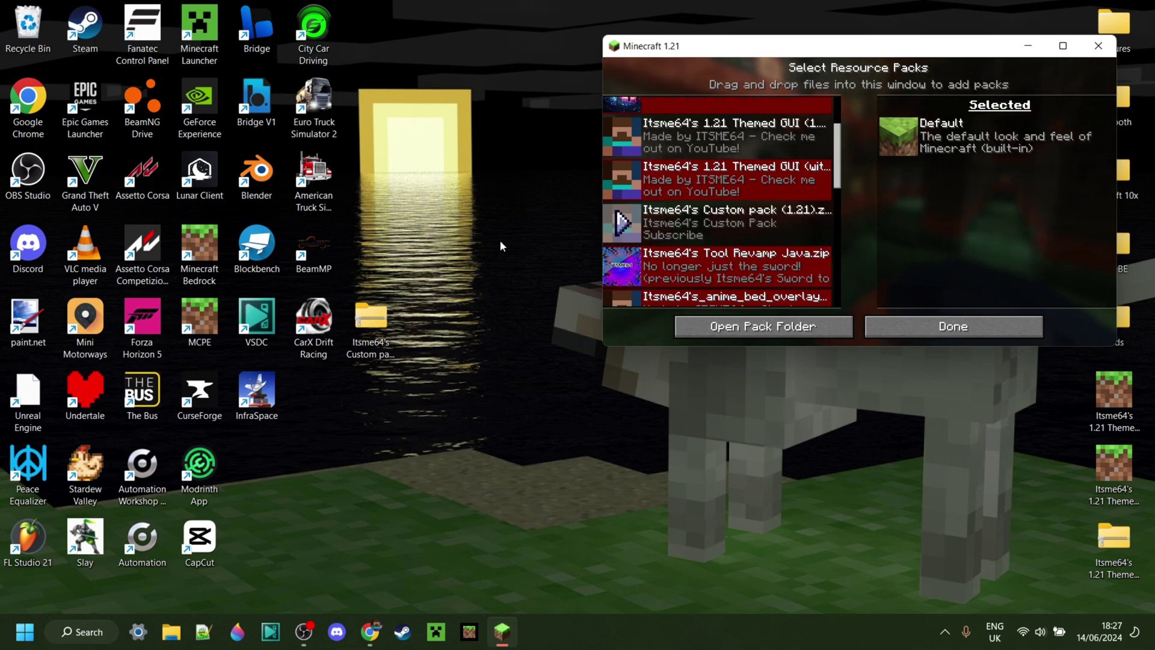
left_click(623, 227)
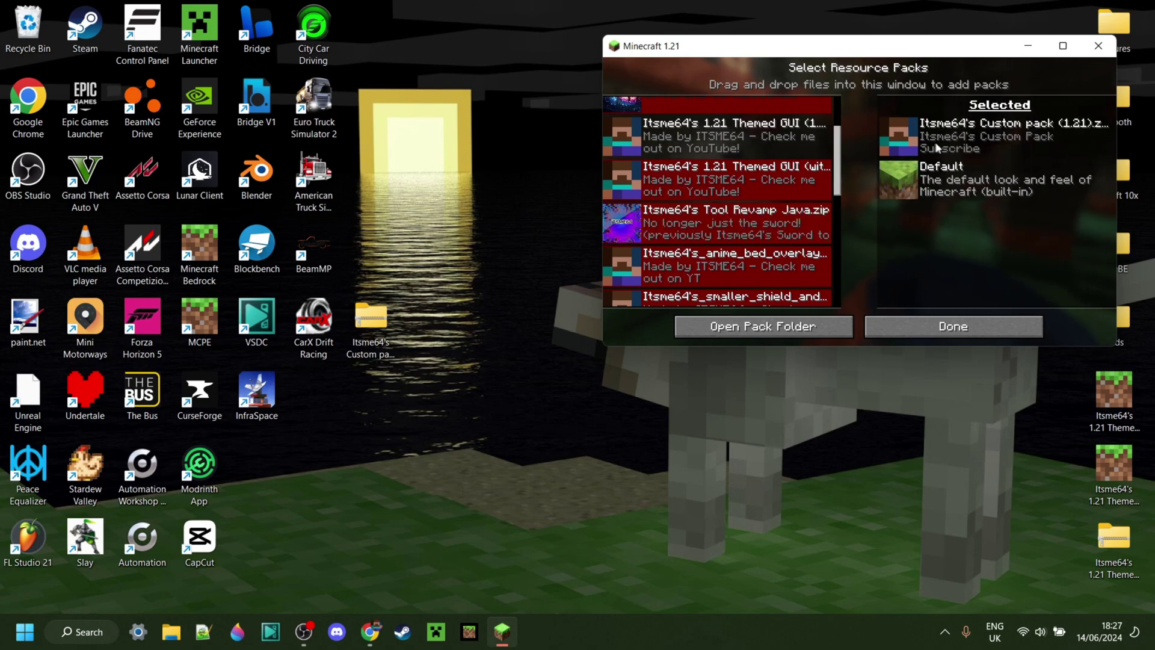
left_click(942, 327)
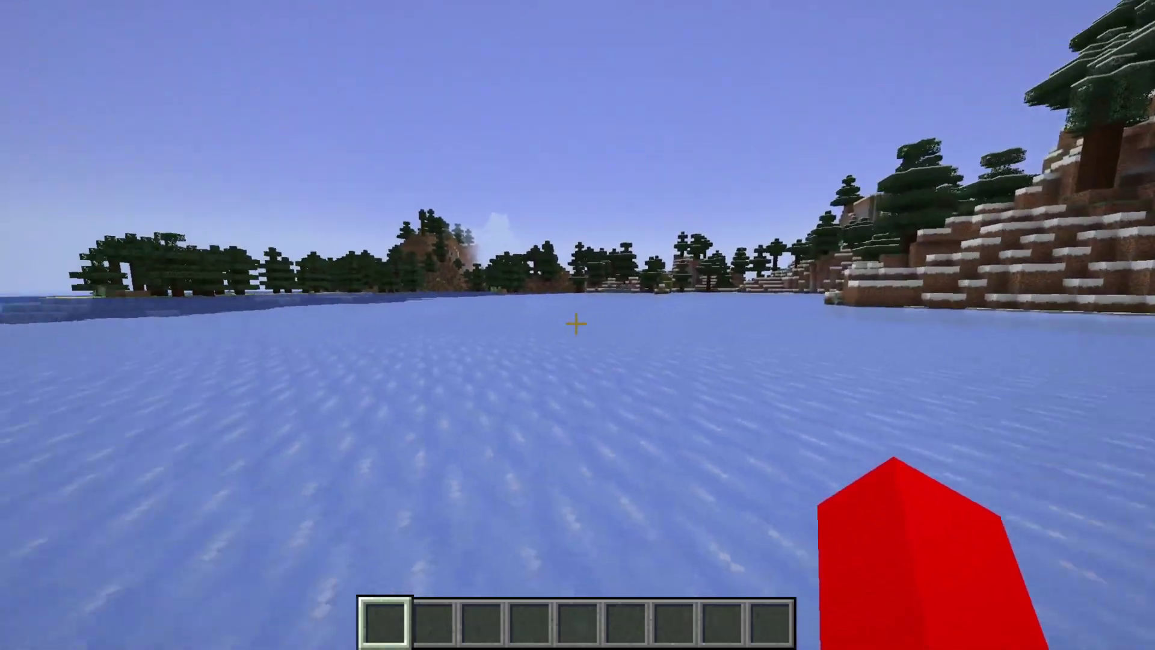
Put the red Acacia Planks and an apple into the hotbar from creative search.
key("e")
left_click(776, 137)
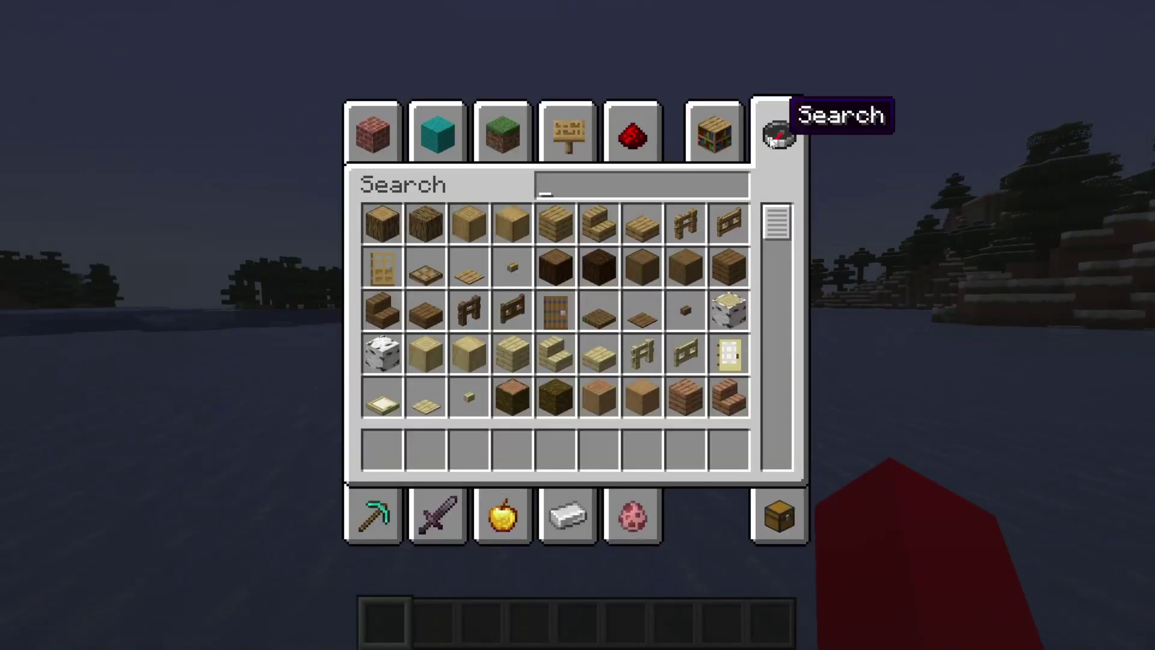
type("pl")
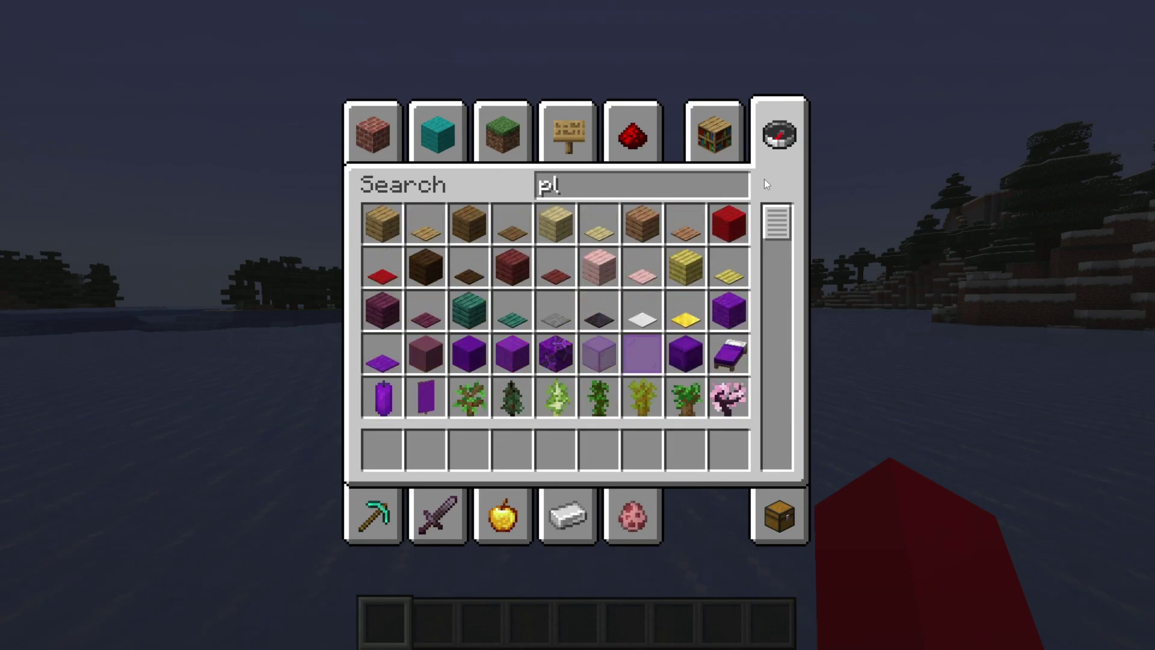
left_click(729, 224)
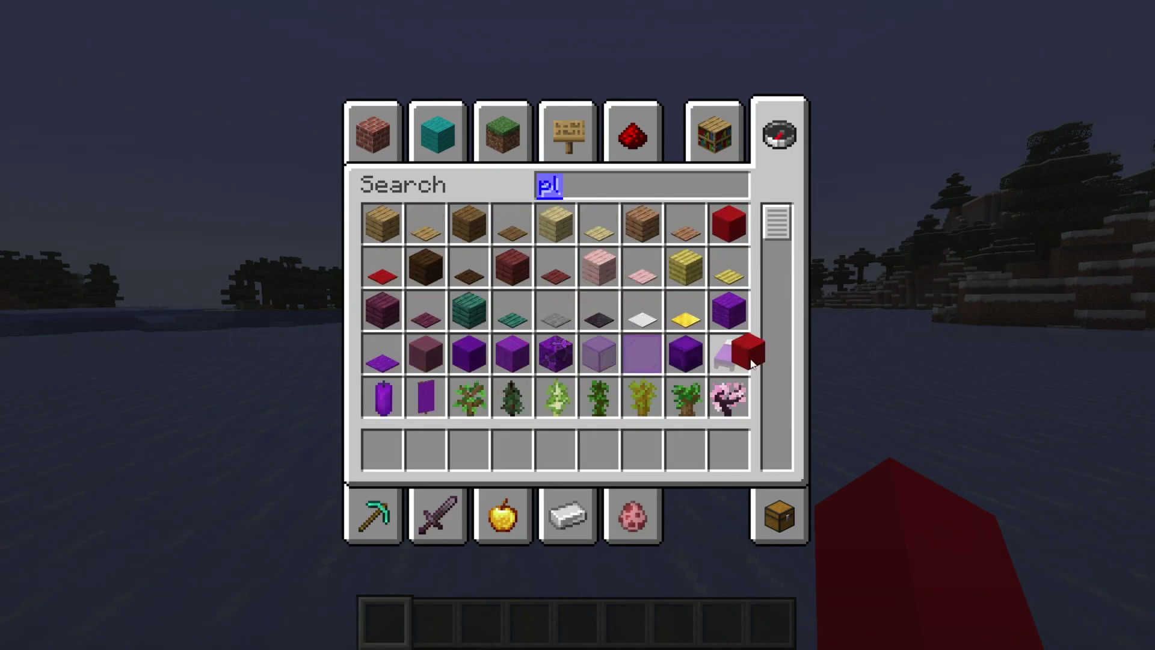
left_click(728, 450)
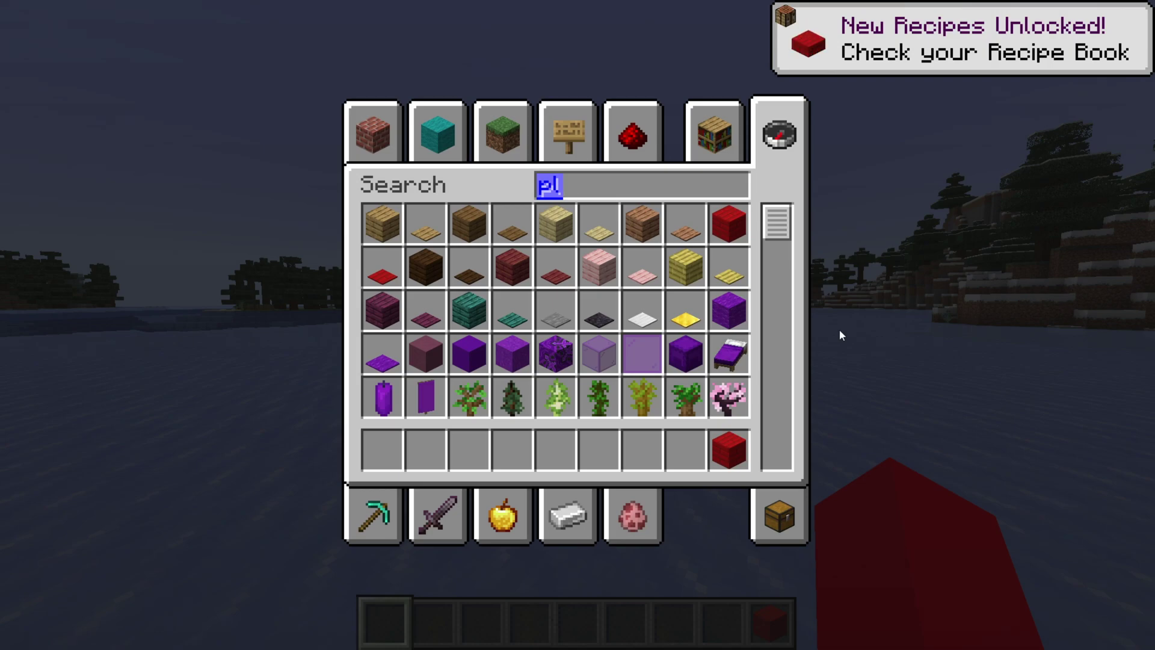
type("appl")
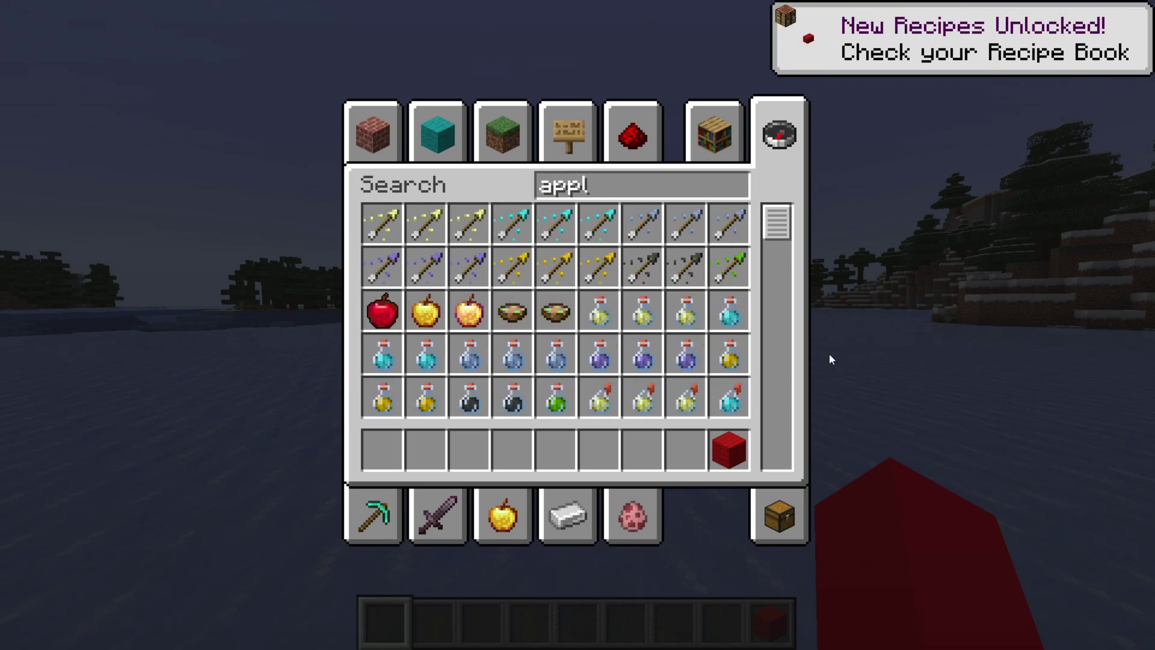
left_click(382, 311)
left_click(686, 449)
key("Escape")
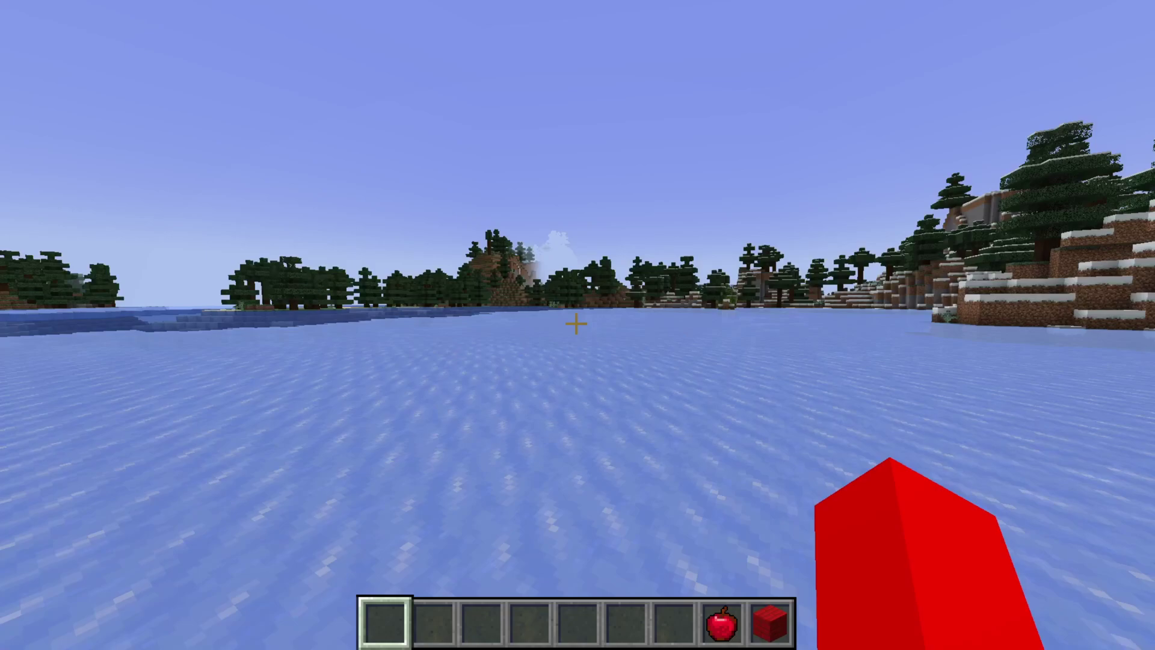
scroll(576, 324, "down", 7)
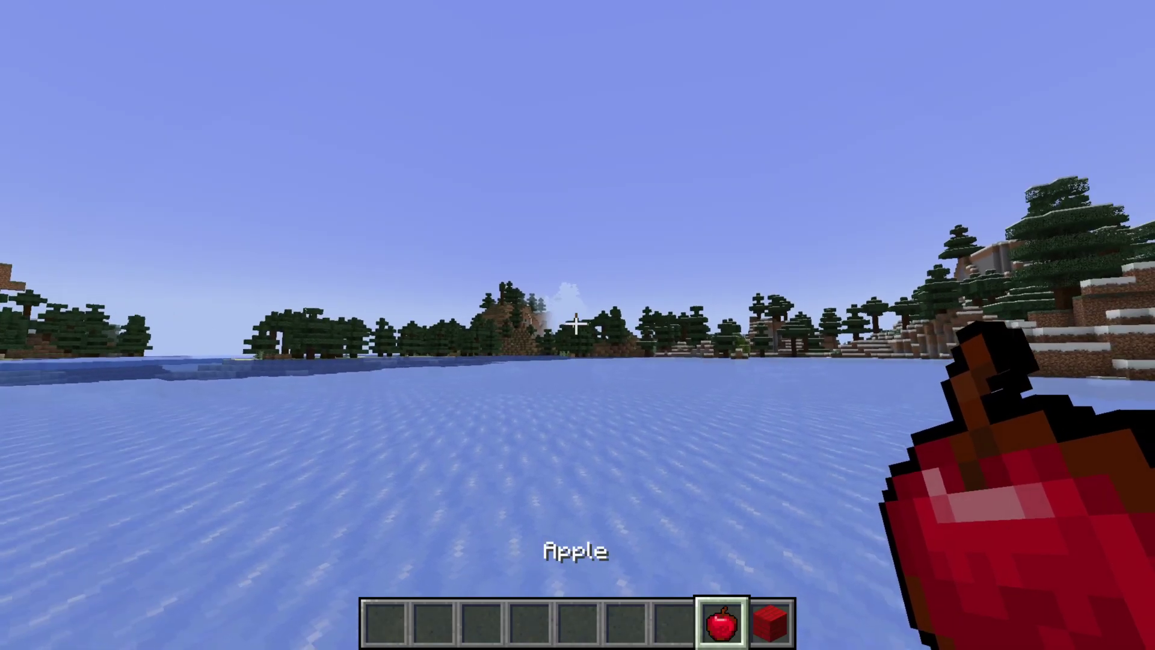
Place a row of three red acacia plank blocks on the frozen lake.
key("e")
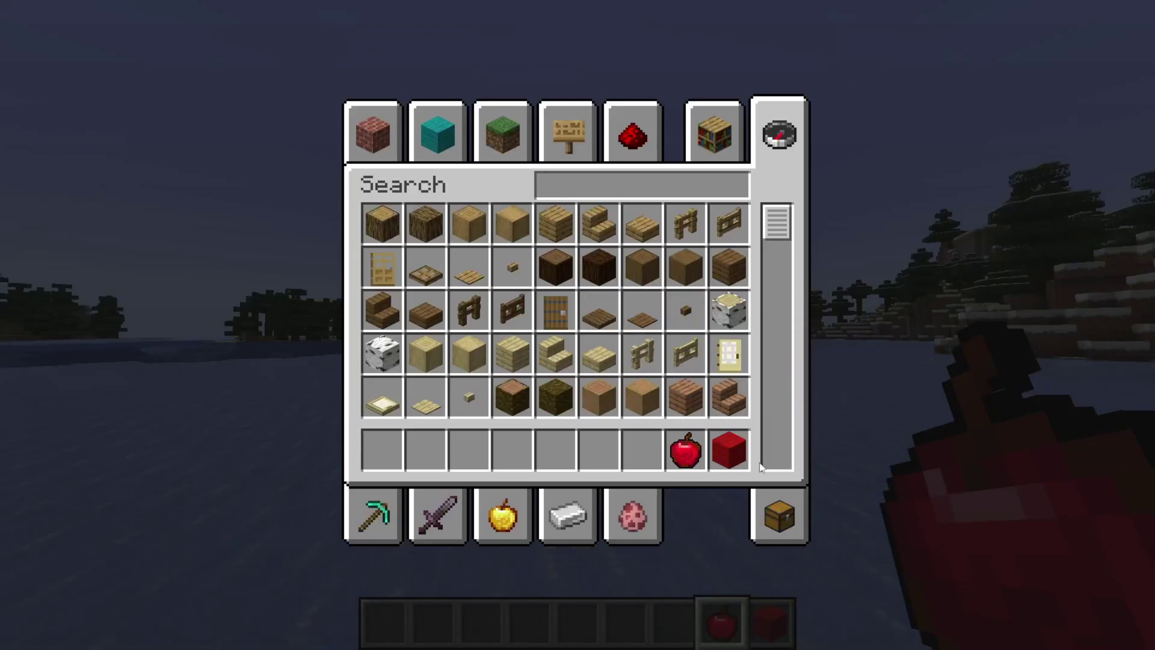
key("Escape")
scroll(577, 325, "down", 1)
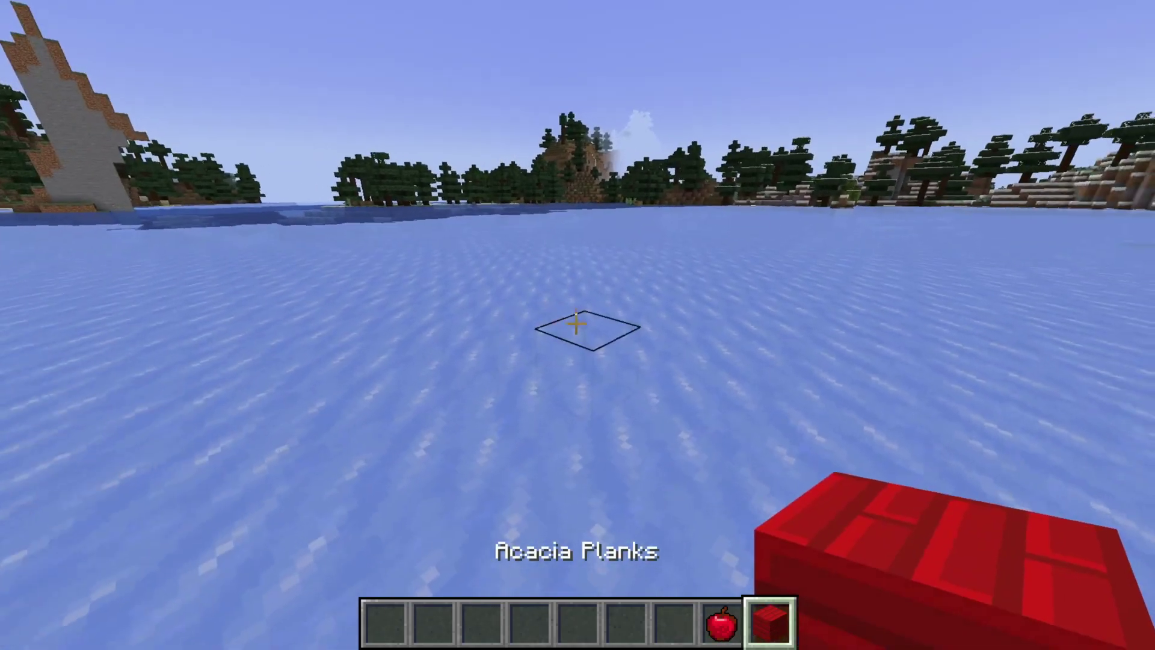
right_click(576, 323)
scroll(576, 324, "up", 1)
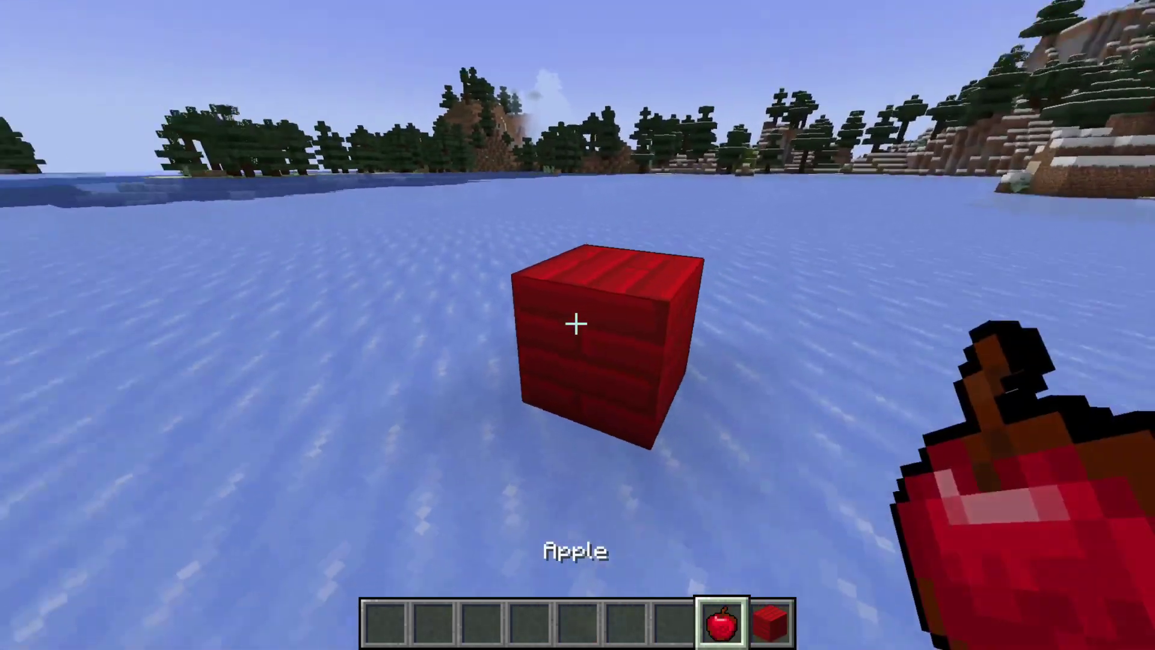
scroll(576, 324, "down", 1)
right_click(576, 324)
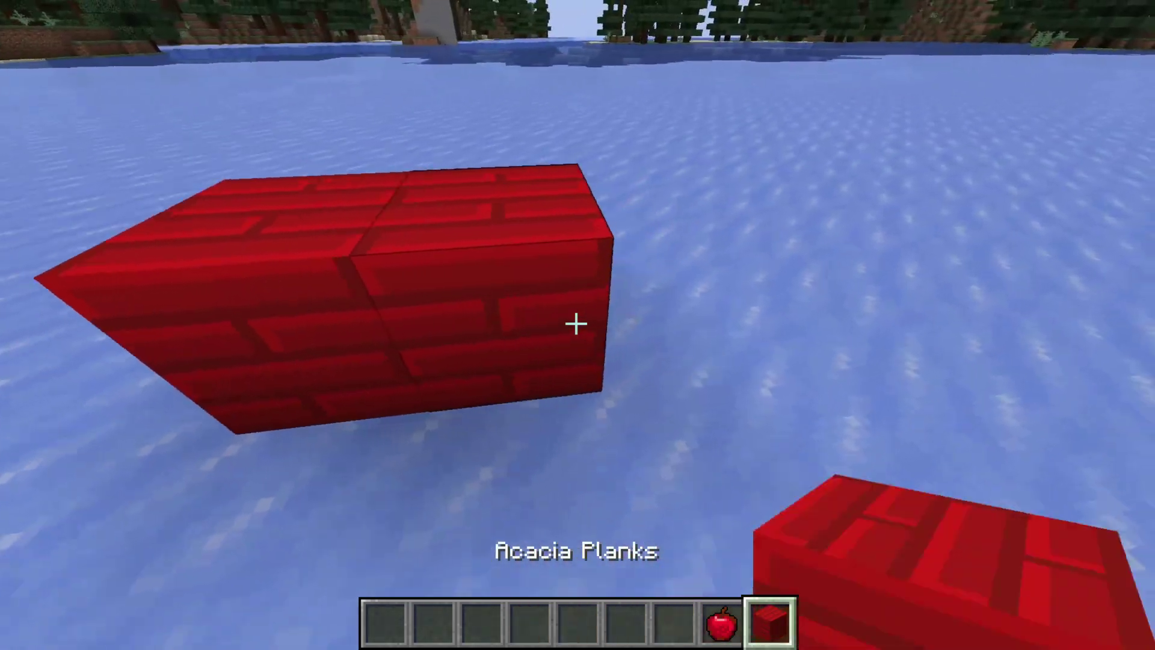
right_click(576, 324)
key("Escape")
key("Escape")
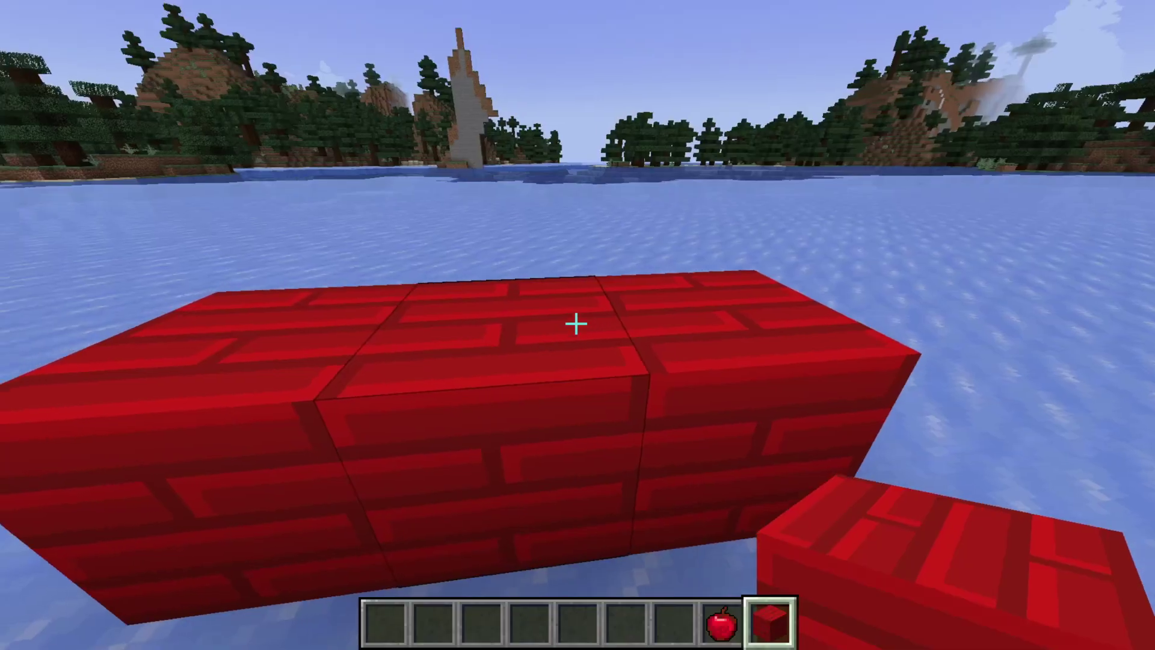
type("e")
type("iten")
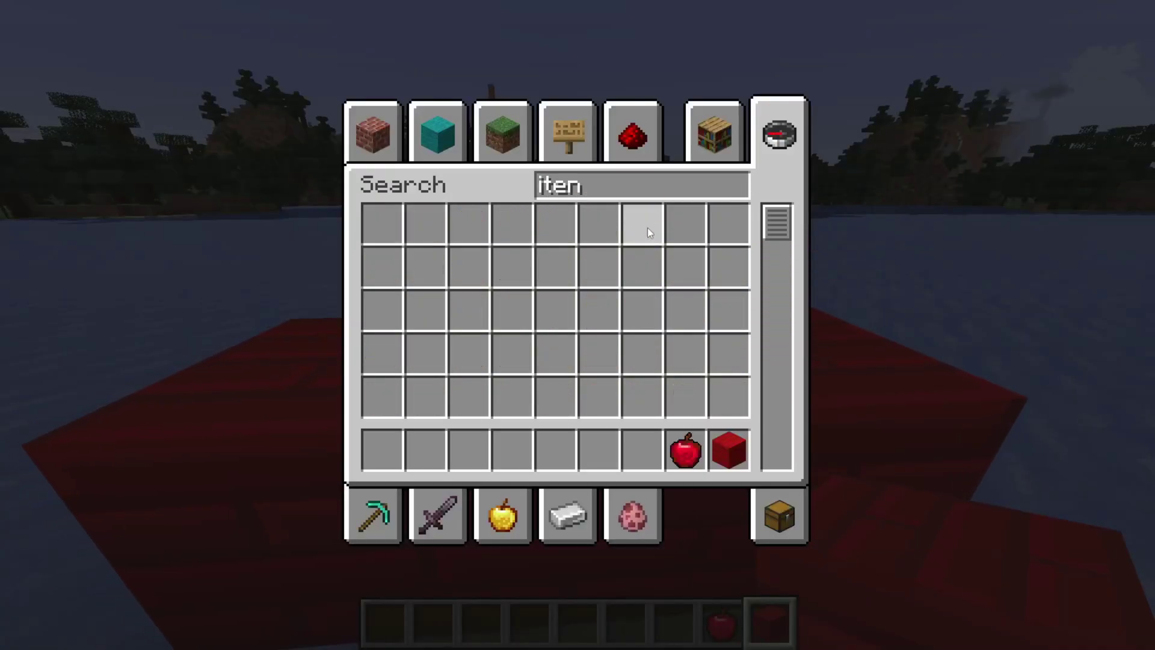
Search the creative inventory for 'item' and put an Item Frame in the hotbar.
key("BackSpace")
type("m")
key("ctrl+a")
left_click(383, 225)
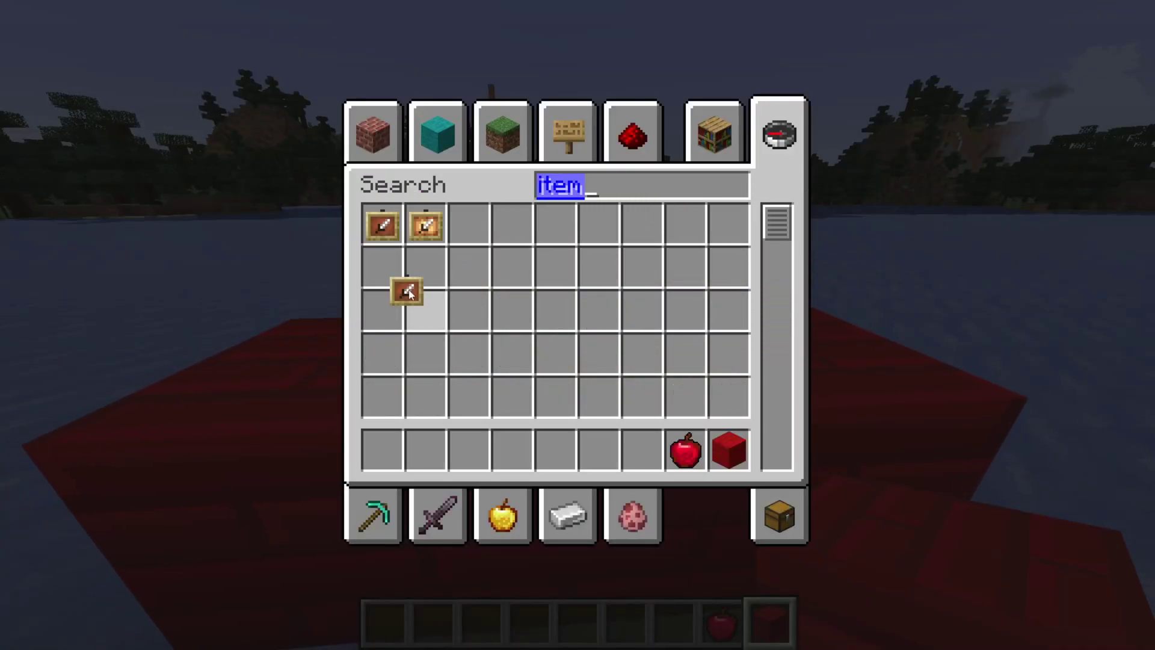
left_click(537, 451)
key("Escape")
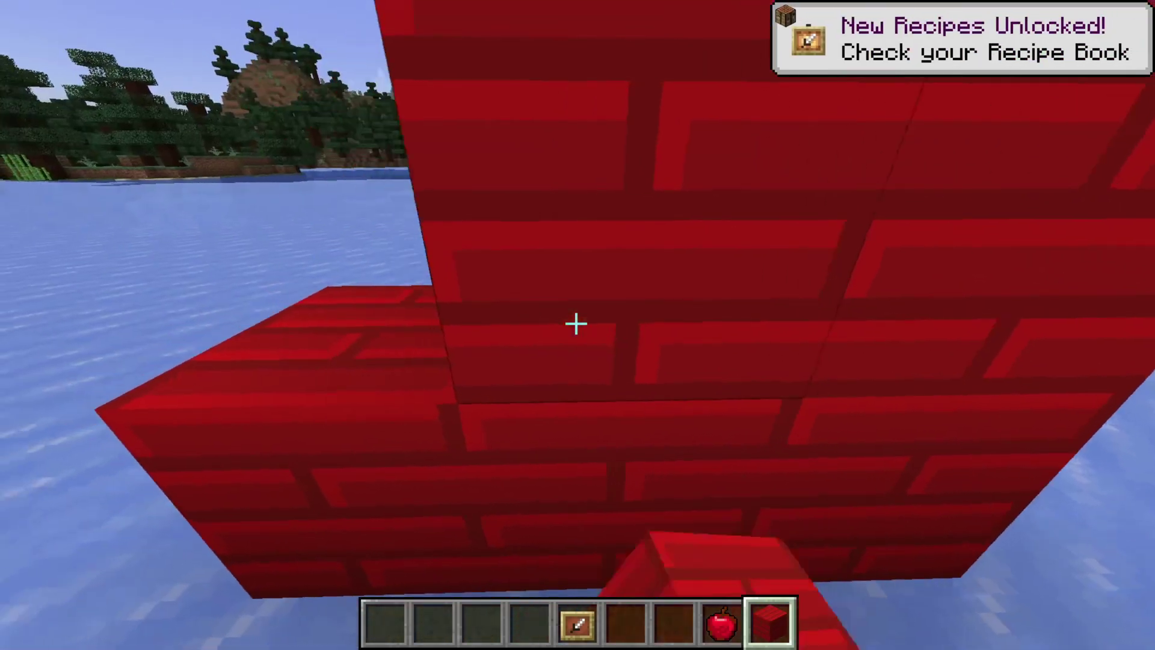
scroll(576, 324, "up", 1)
Hang two item frames on the red plank wall and place apples in them.
key("5")
right_click(576, 324)
right_click(576, 323)
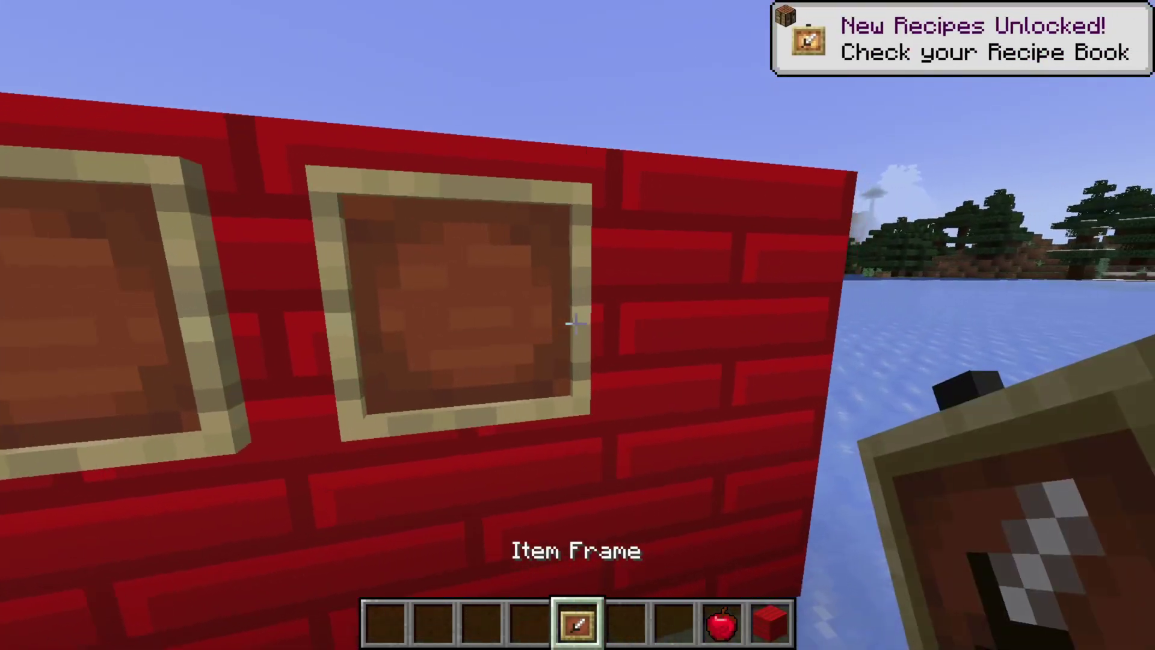
right_click(576, 323)
key("8")
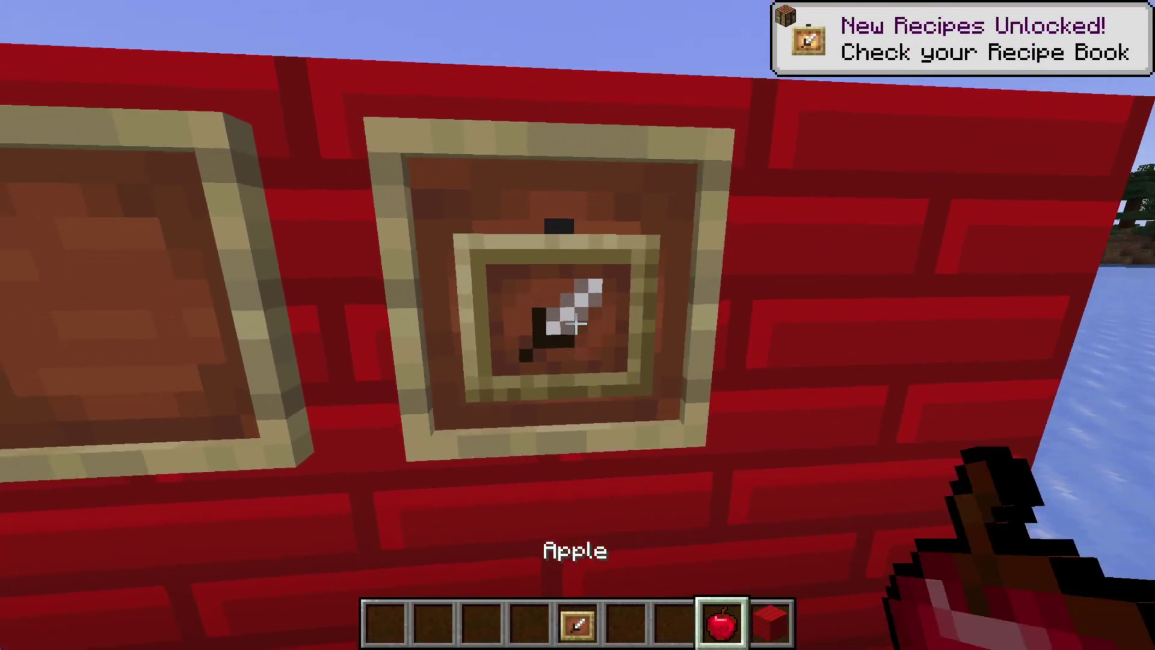
right_click(576, 324)
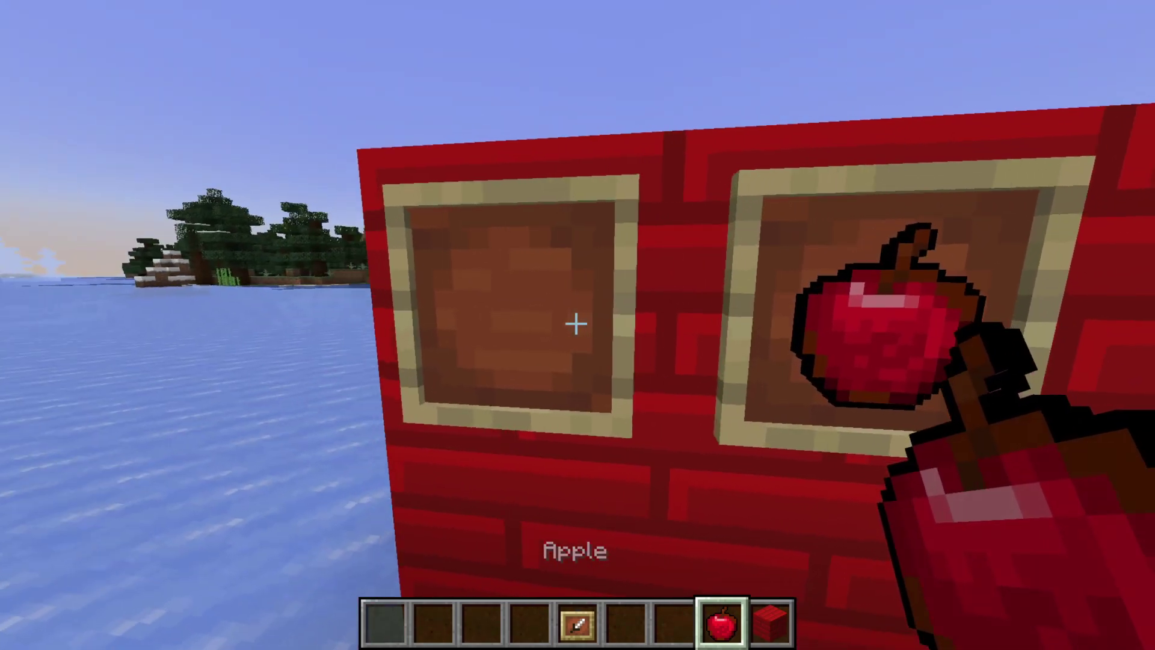
right_click(576, 324)
scroll(576, 324, "up", 1)
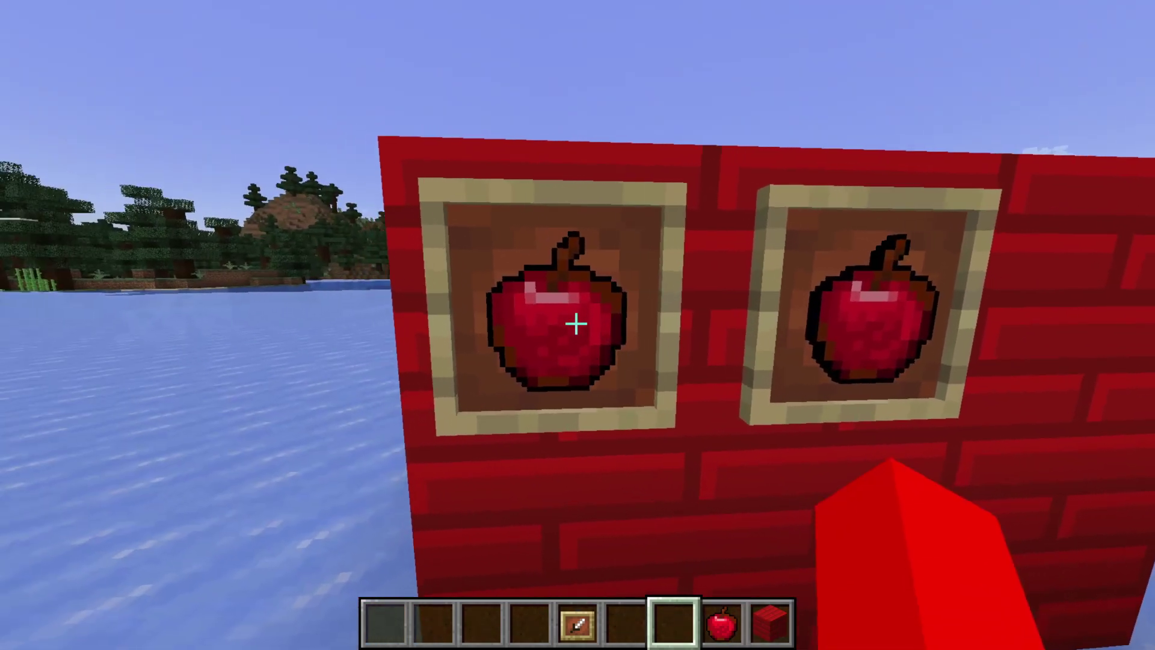
key("s")
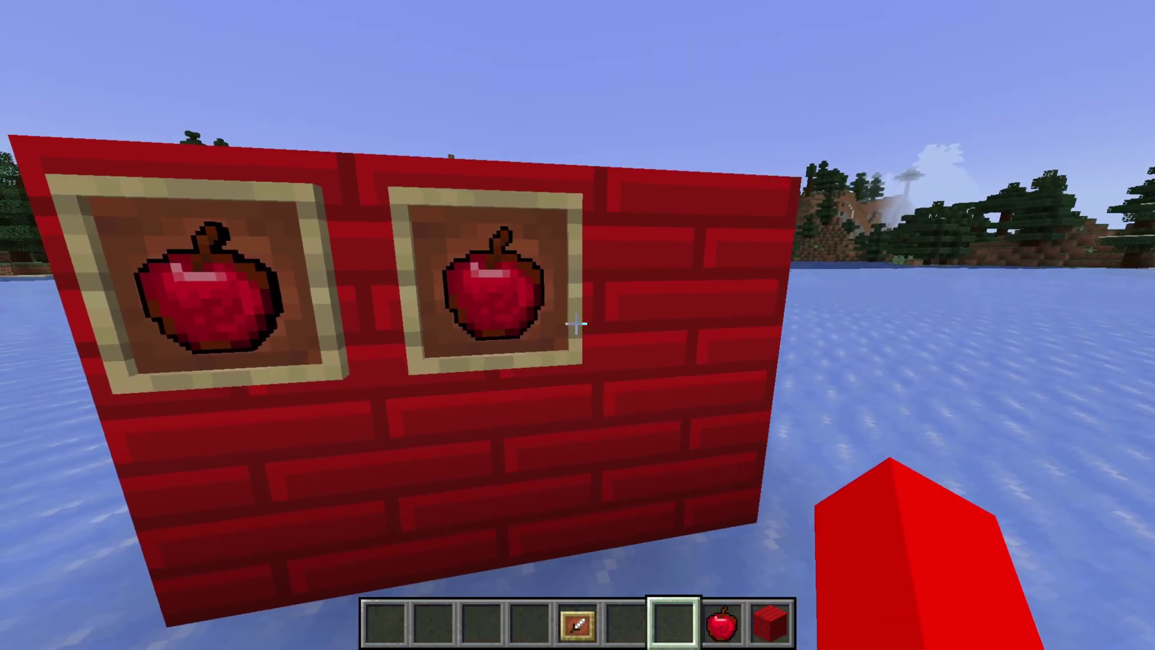
Walk back and around to view the red plank wall with its apple frames.
key("s")
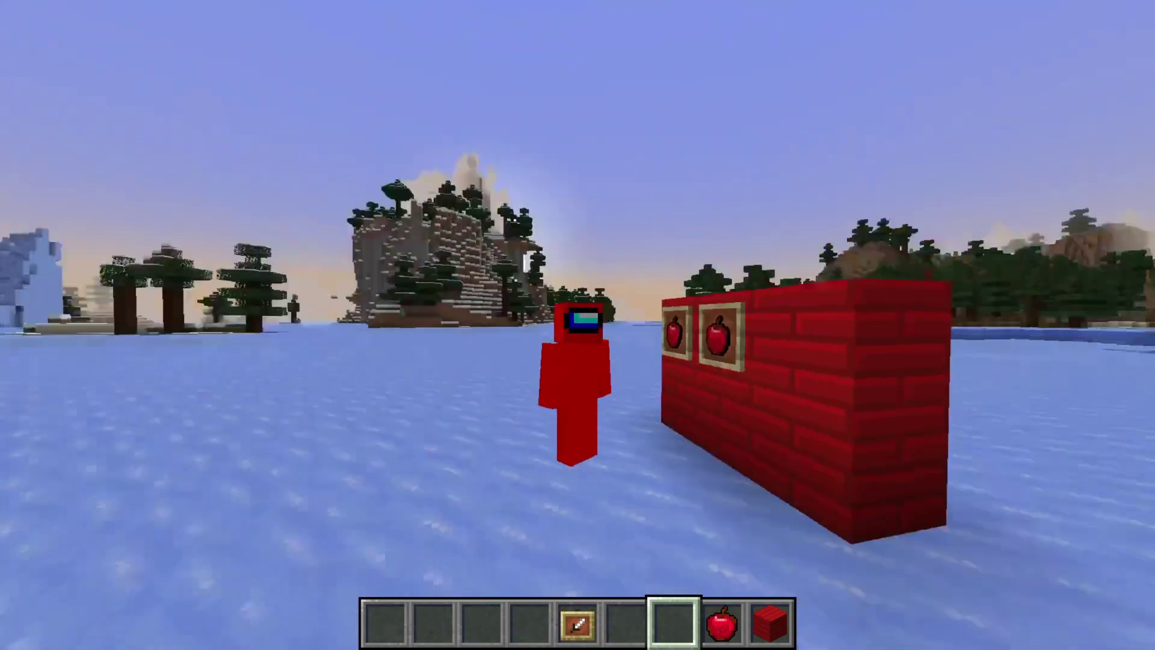
key("d")
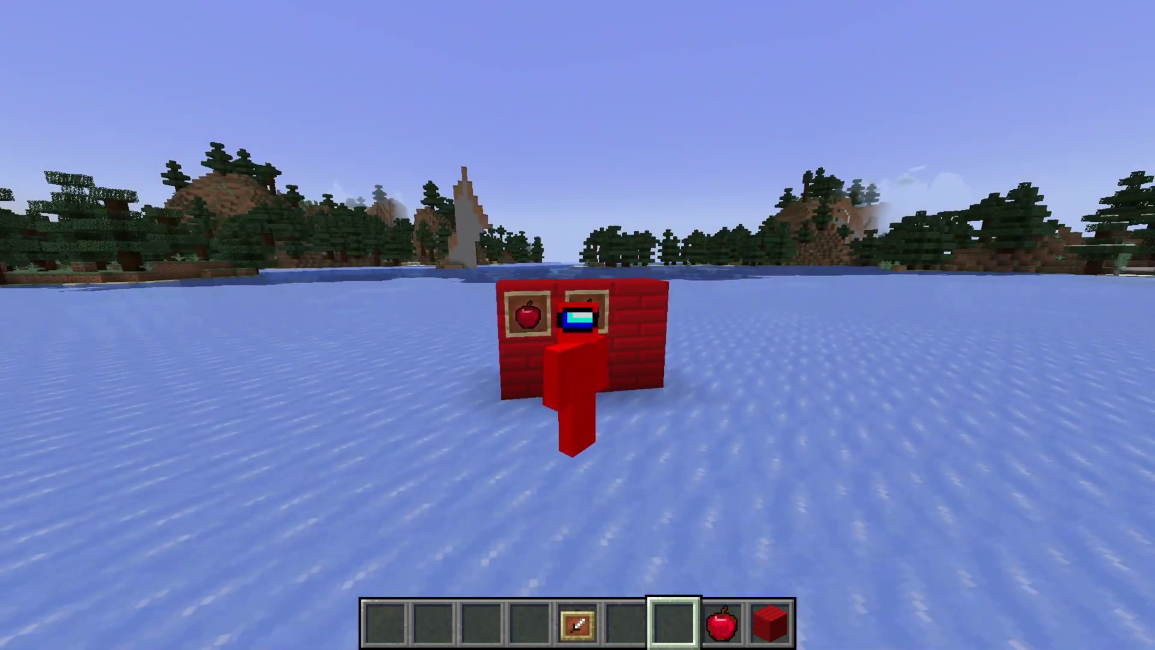
key("w")
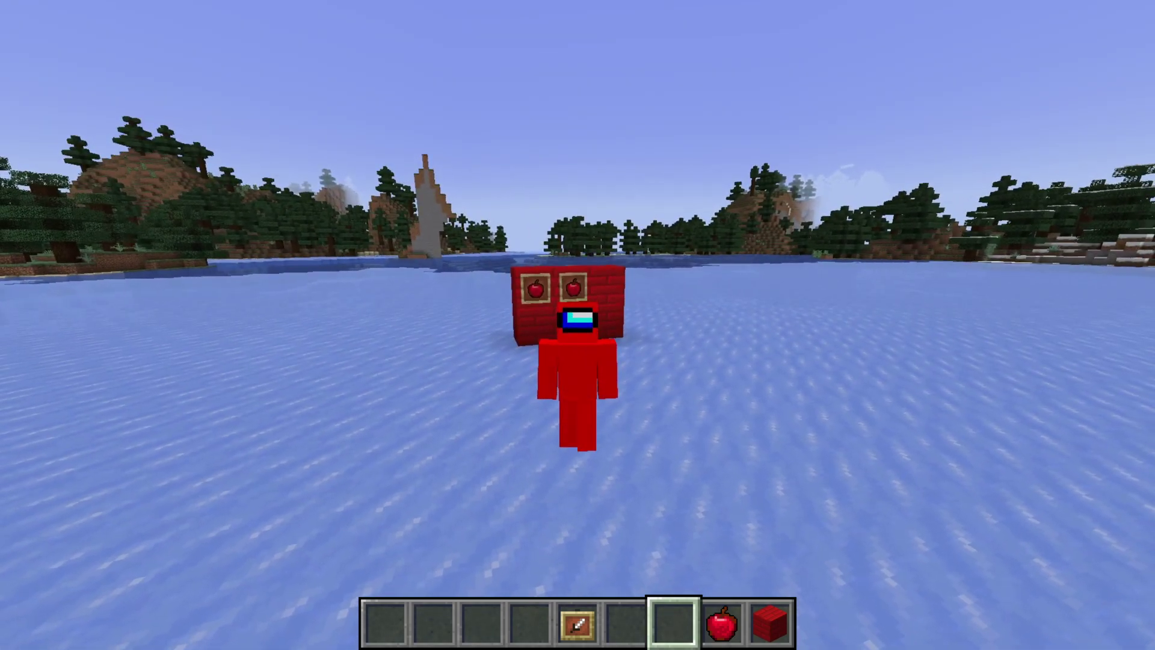
key("s")
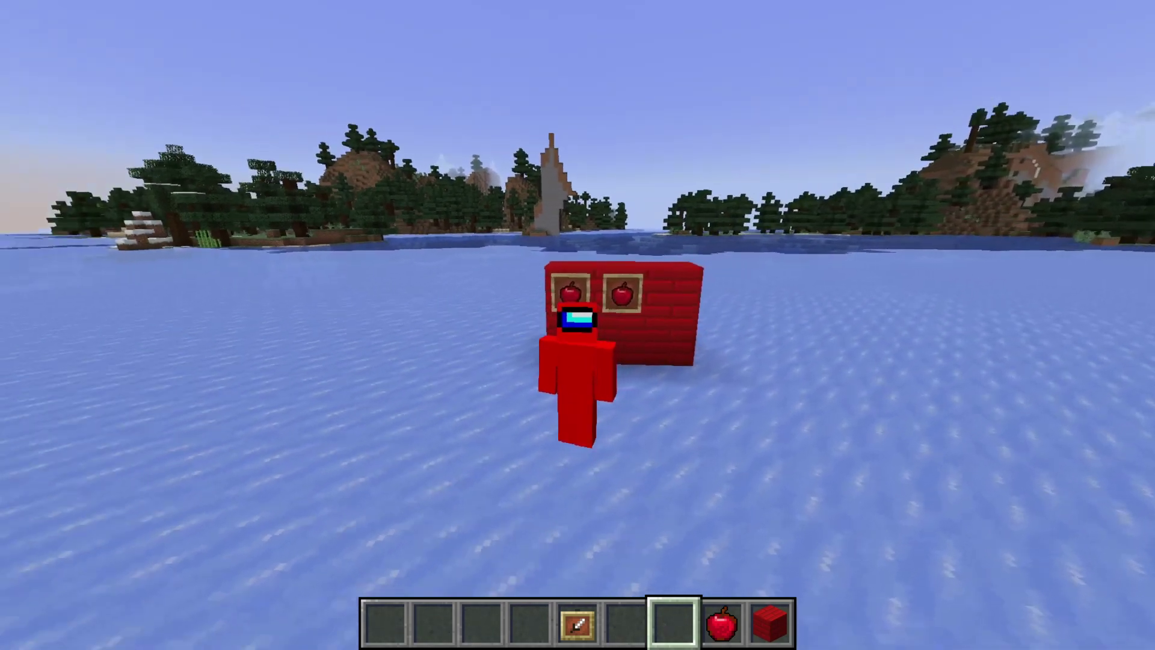